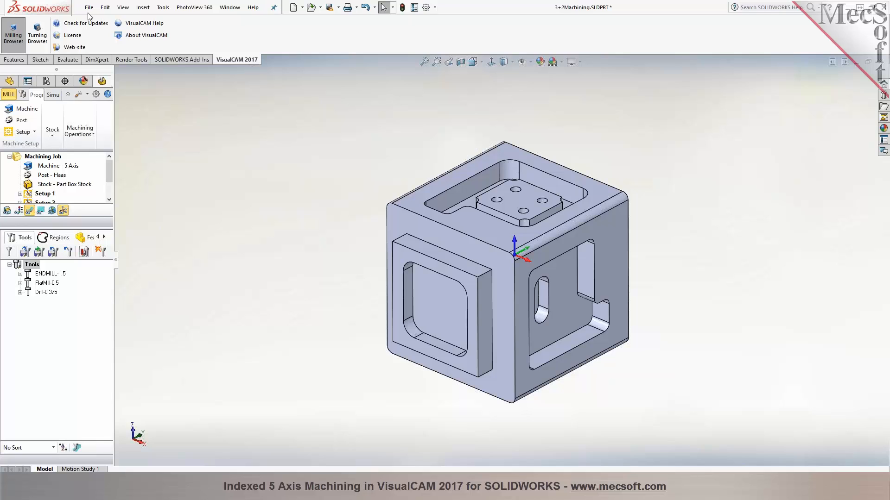
{"action": "left_click", "coordinate": [856, 61]}
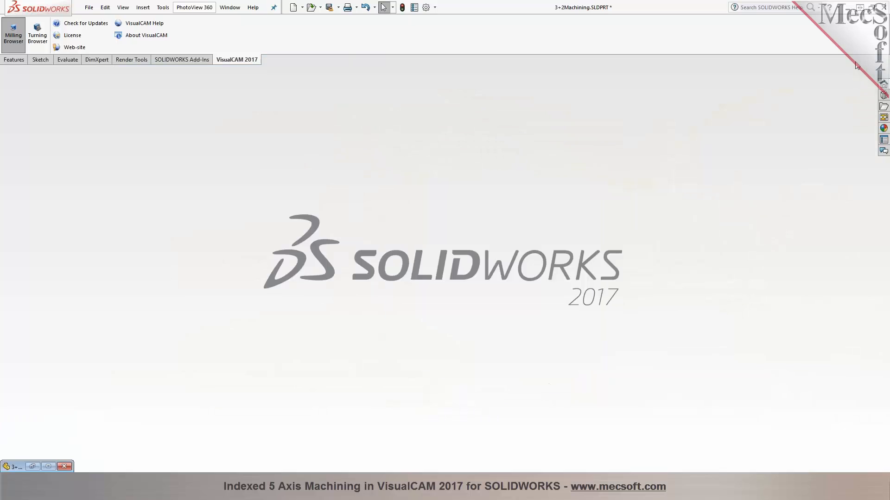
{"action": "left_click", "coordinate": [88, 7]}
{"action": "left_click", "coordinate": [103, 21]}
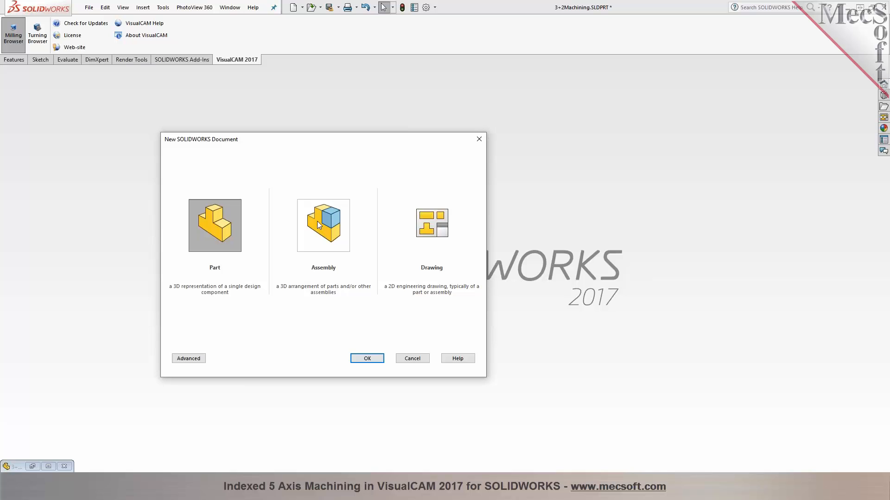
{"action": "left_click", "coordinate": [412, 359]}
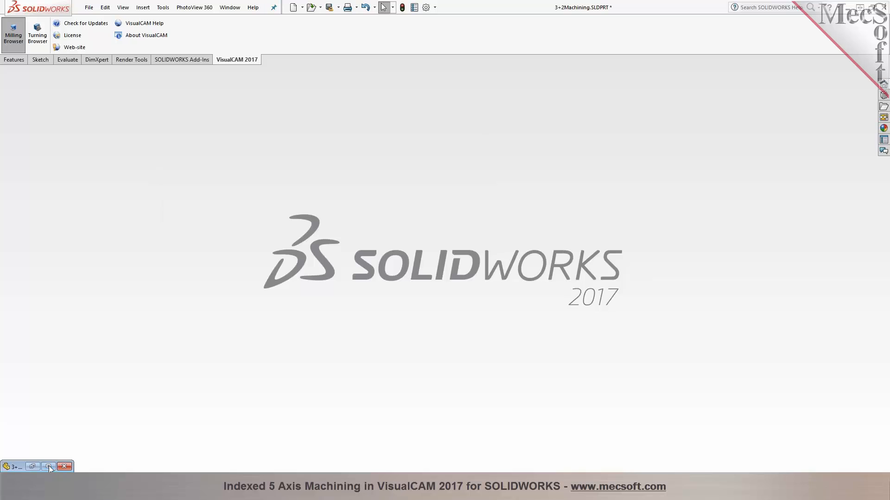
{"action": "left_click", "coordinate": [49, 466]}
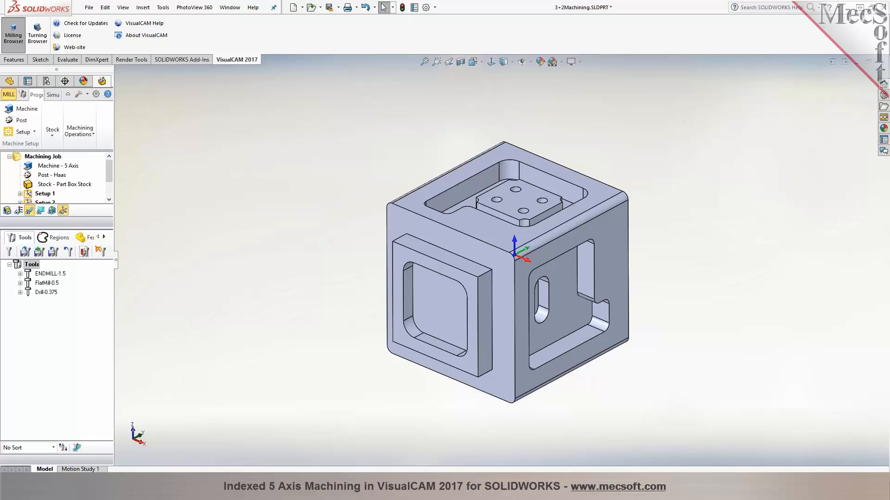
{"action": "left_click", "coordinate": [14, 59]}
{"action": "left_click", "coordinate": [40, 60]}
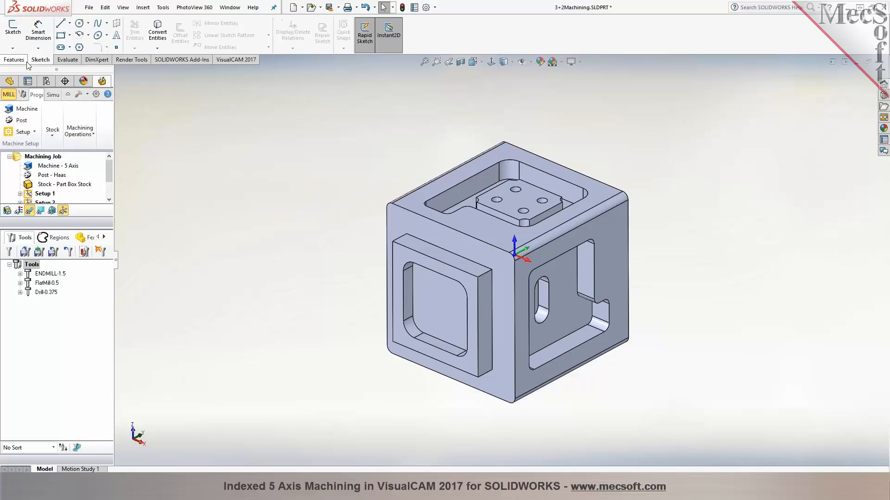
{"action": "left_click", "coordinate": [24, 62]}
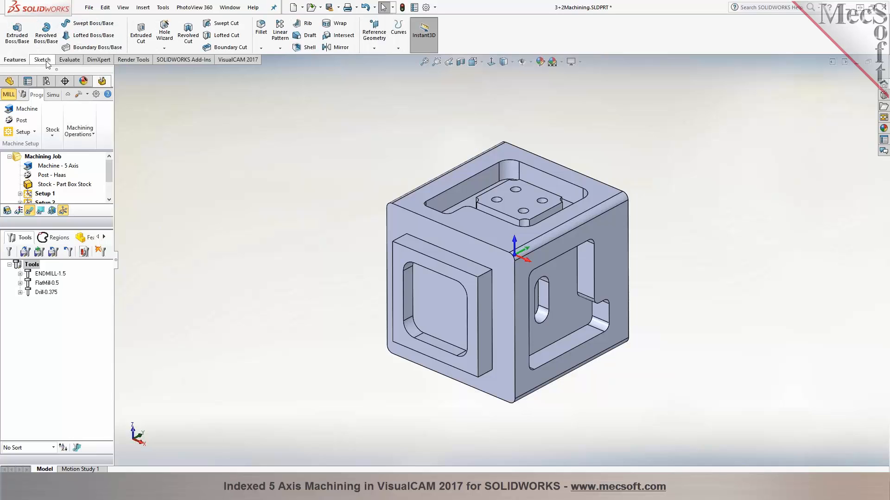
{"action": "left_click", "coordinate": [254, 59]}
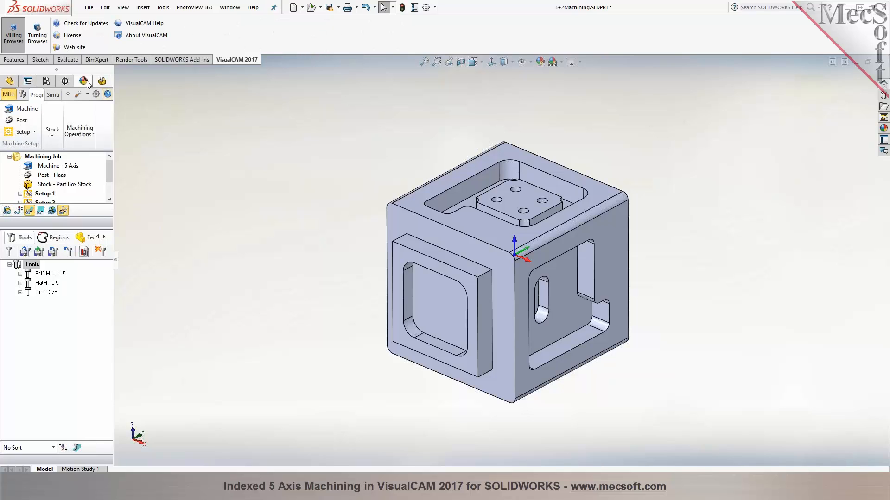
Widen the milling browser and lengthen its machining job area, leaving the machining job tree on display
{"action": "left_click_drag", "start_coordinate": [117, 260], "coordinate": [211, 265]}
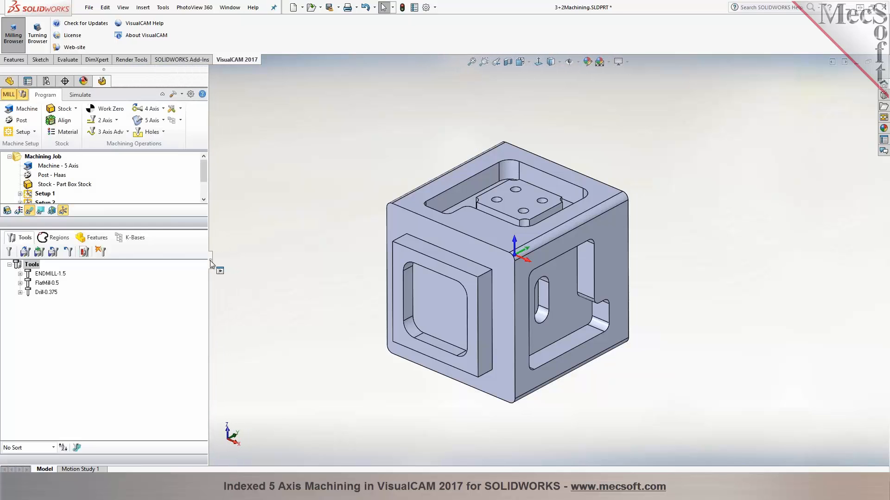
{"action": "left_click_drag", "start_coordinate": [171, 229], "coordinate": [172, 314]}
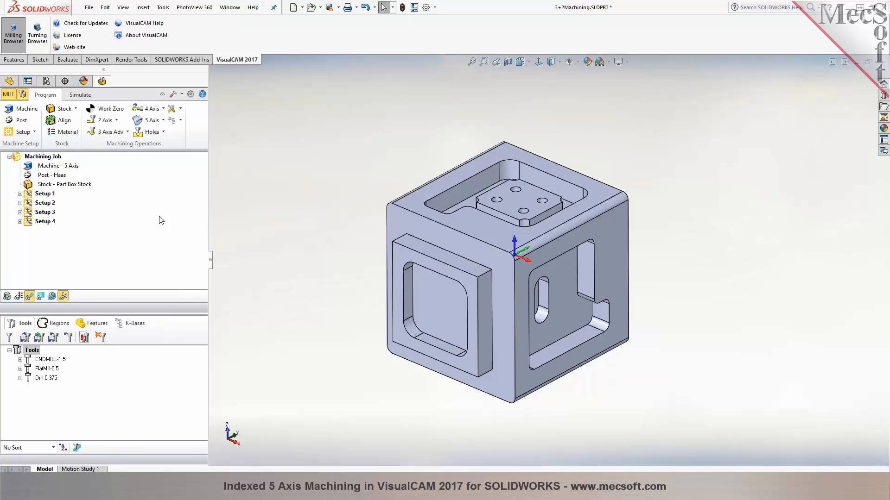
{"action": "left_click", "coordinate": [10, 83]}
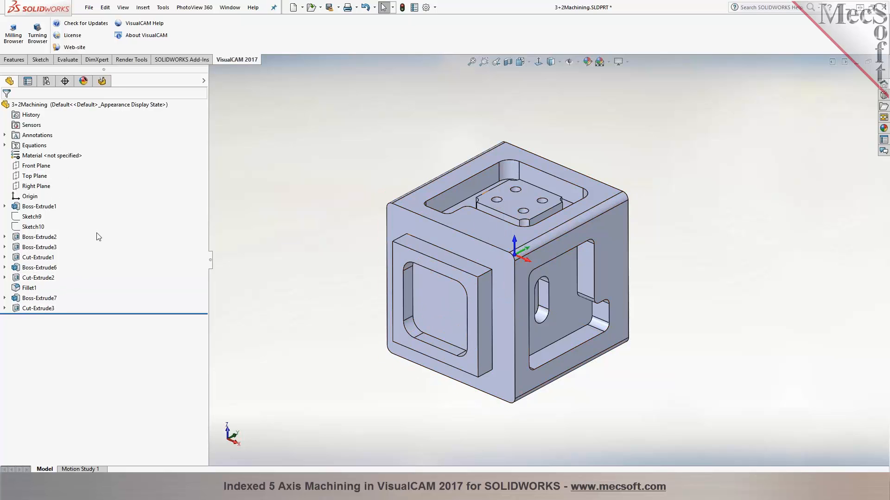
{"action": "left_click", "coordinate": [101, 86]}
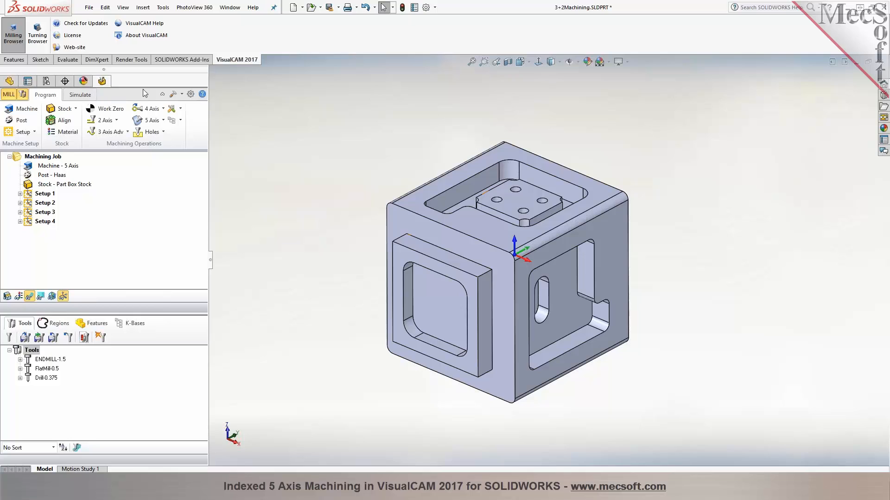
Delete all existing setups and their operations from the machining job
{"action": "left_click", "coordinate": [34, 158]}
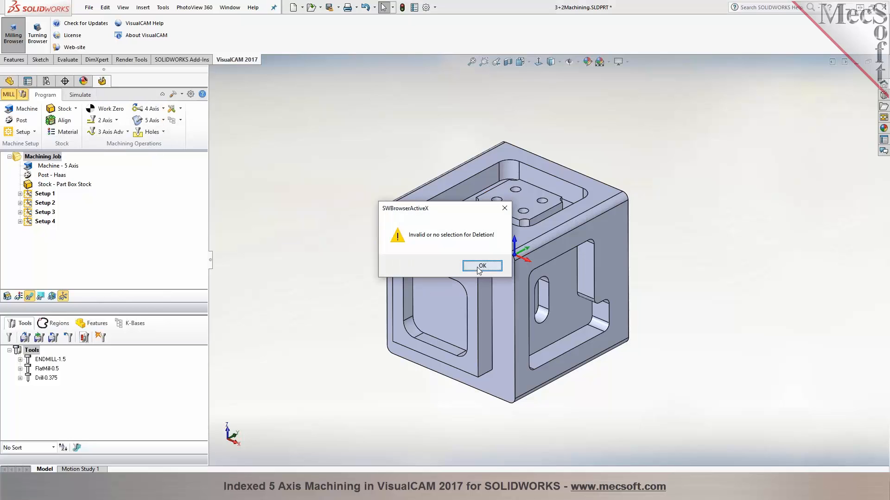
{"action": "left_click", "coordinate": [482, 265]}
{"action": "right_click", "coordinate": [44, 163]}
{"action": "left_click", "coordinate": [115, 253]}
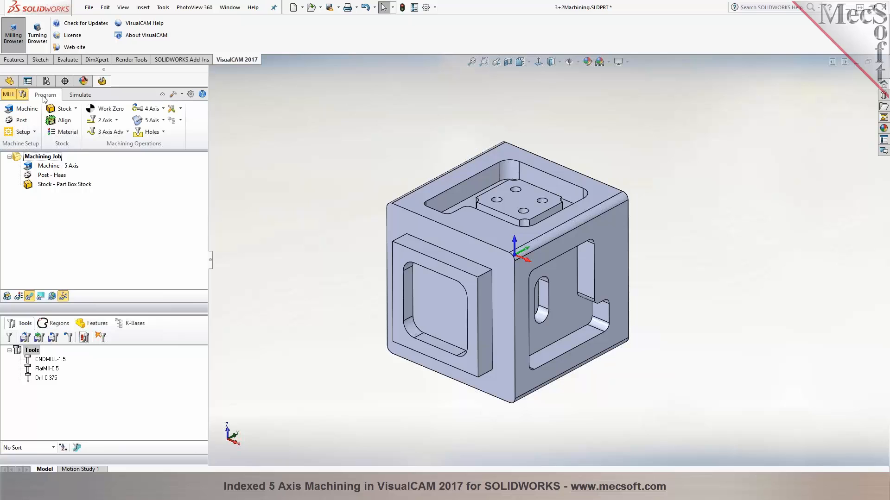
In the machine tool setup, rotate the machine coordinate system 90° about its X axis so Z points out of the raised square boss's face
{"action": "left_click", "coordinate": [26, 112]}
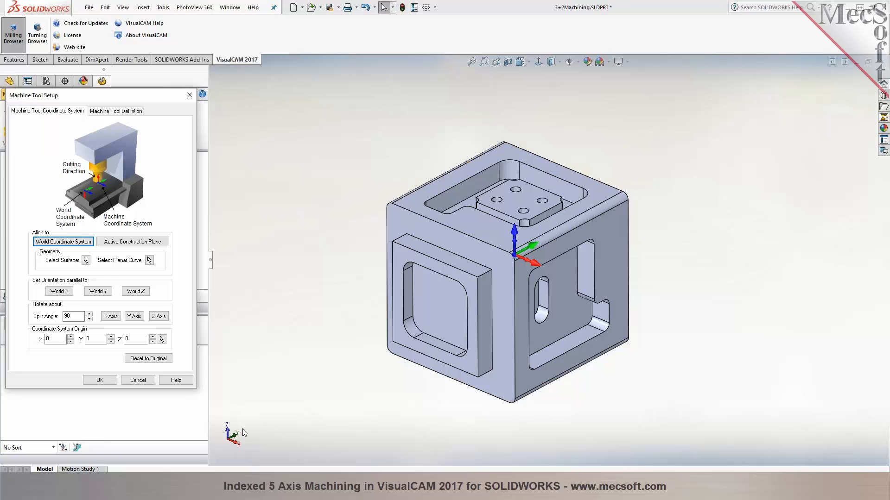
{"action": "middle_click_drag", "start_coordinate": [410, 423], "coordinate": [443, 198]}
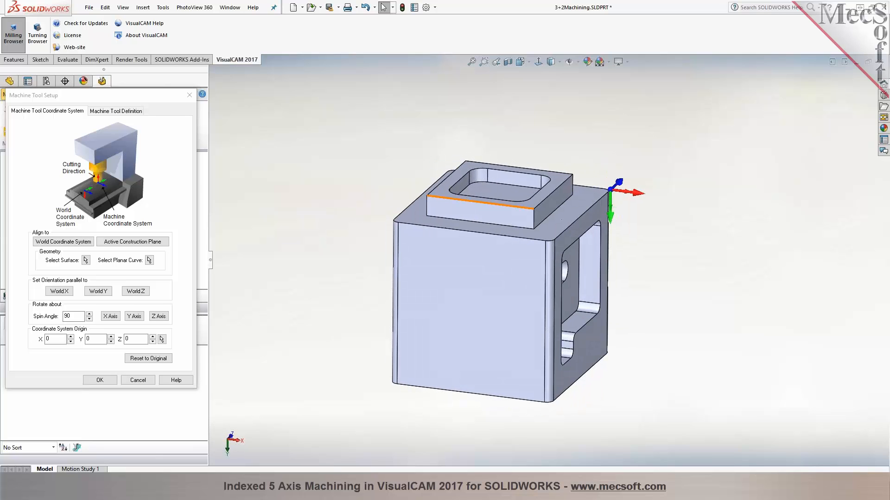
{"action": "left_click", "coordinate": [451, 181]}
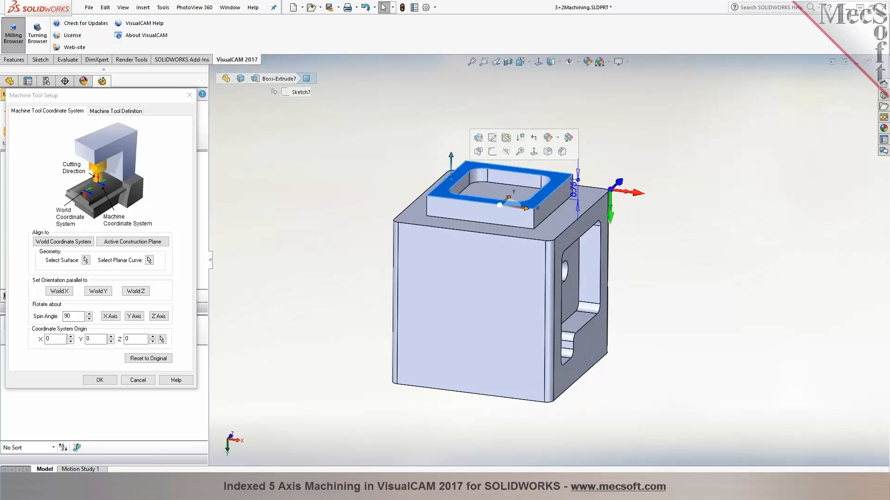
{"action": "left_click", "coordinate": [65, 242]}
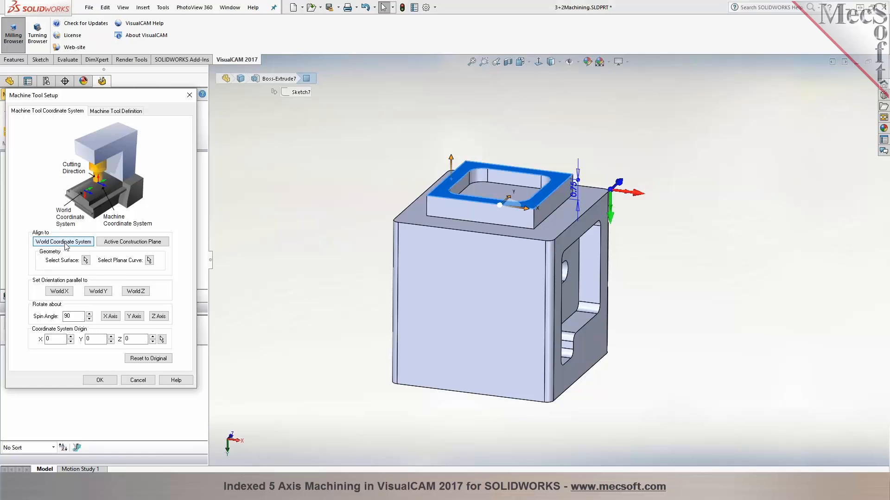
{"action": "left_click", "coordinate": [266, 230]}
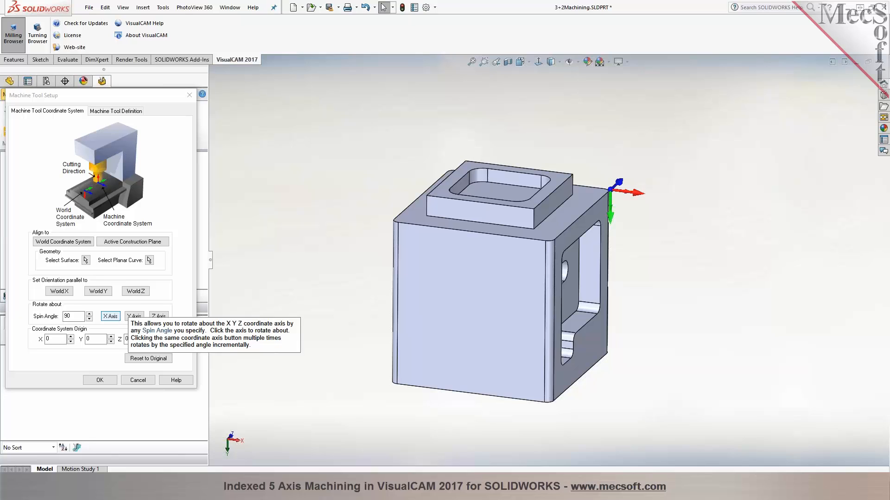
{"action": "left_click", "coordinate": [110, 316]}
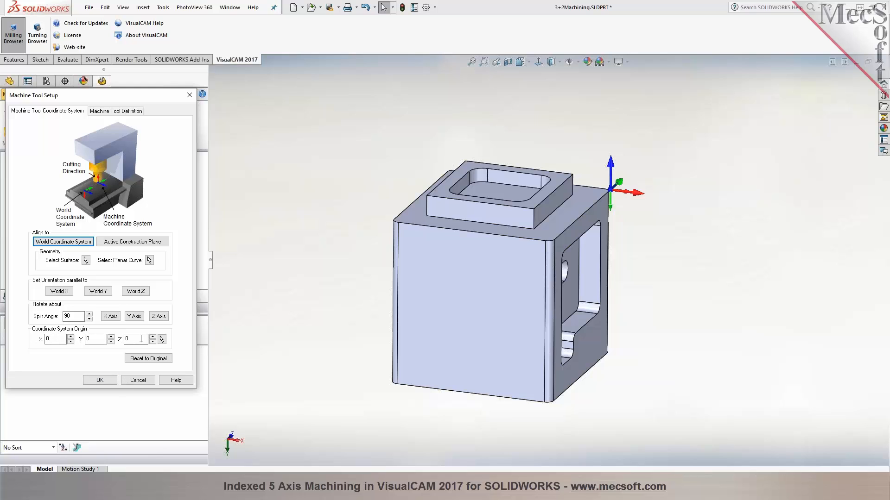
Place the machine coordinate system's origin on the near outer corner point of the raised square boss's top face
{"action": "left_click_drag", "start_coordinate": [119, 96], "coordinate": [269, 87]}
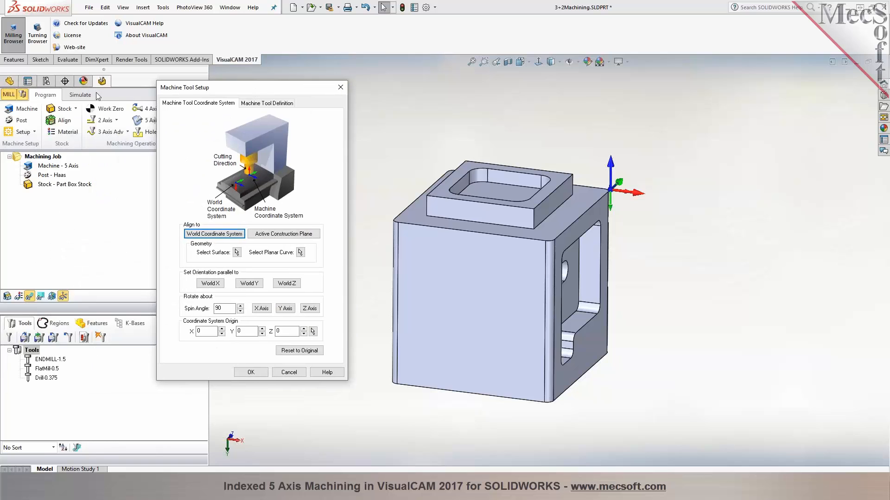
{"action": "left_click", "coordinate": [10, 82]}
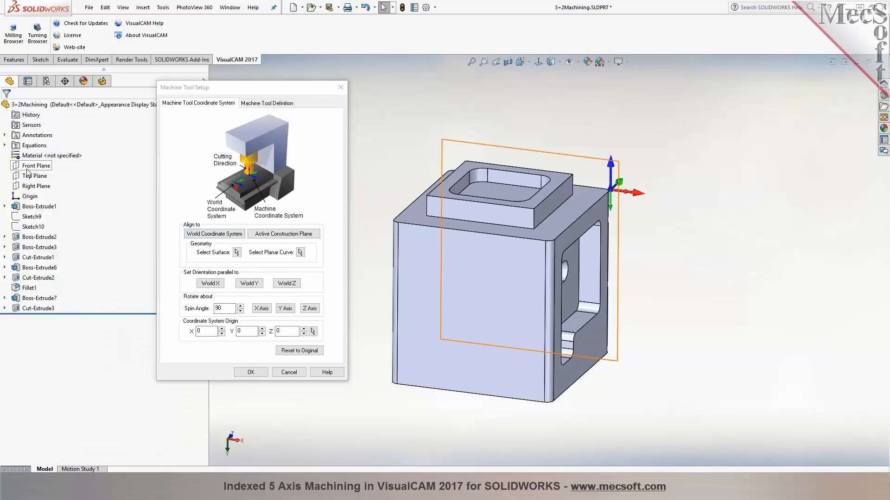
{"action": "left_click", "coordinate": [23, 196]}
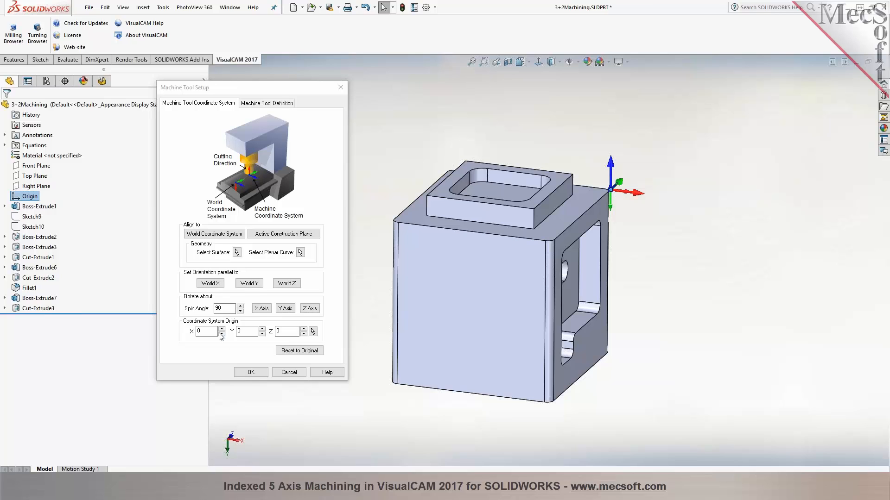
{"action": "left_click", "coordinate": [313, 331]}
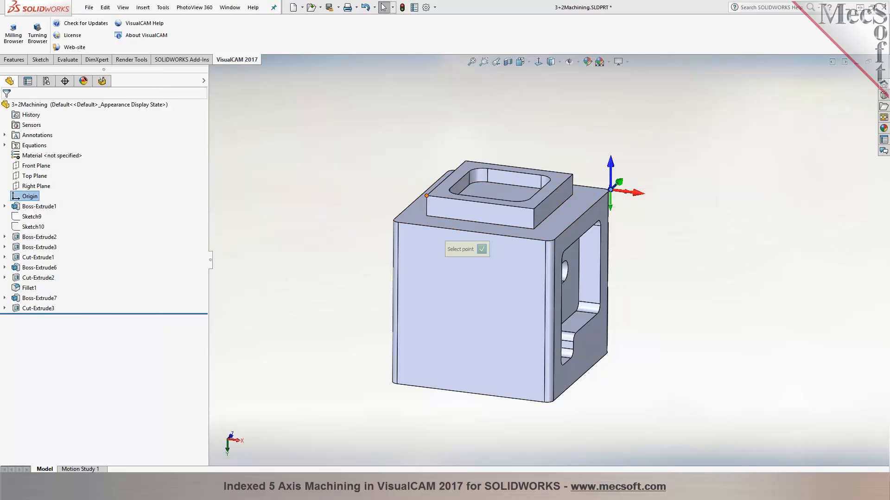
{"action": "left_click", "coordinate": [426, 196]}
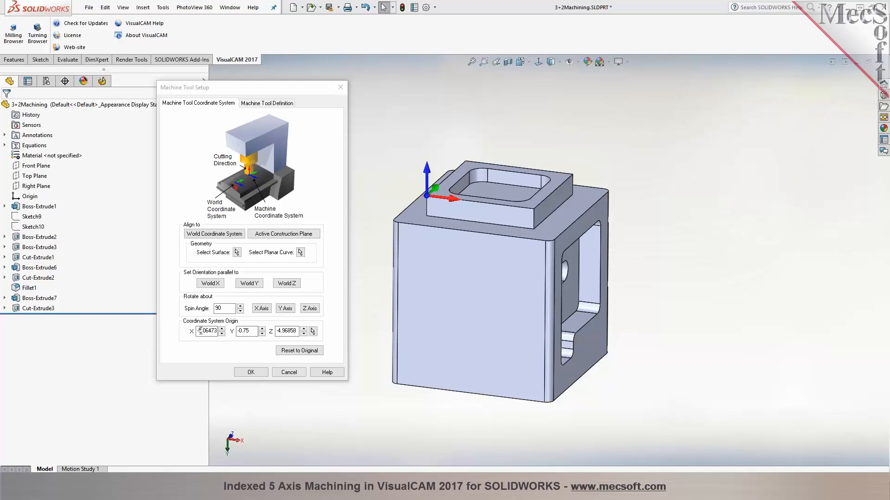
Set the machine coordinate system origin to X 0, Y 0, Z 0 and accept the machine tool setup
{"action": "left_click_drag", "start_coordinate": [198, 331], "coordinate": [227, 331]}
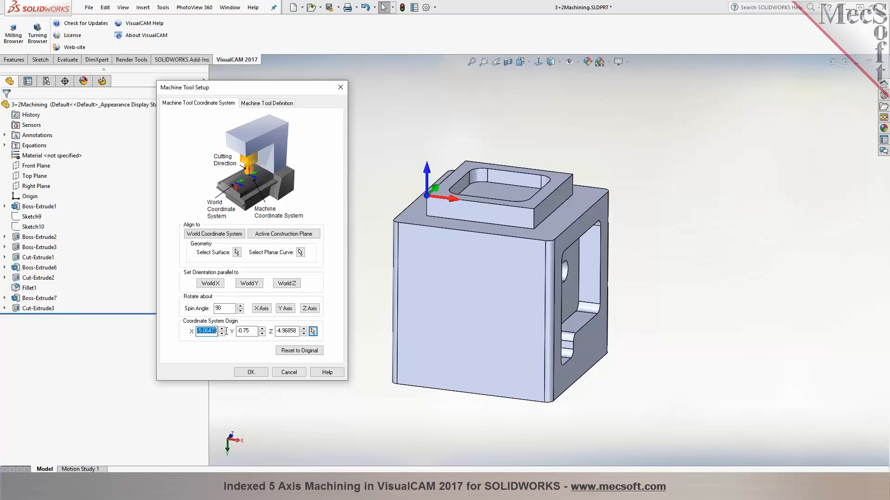
{"action": "type", "text": "0"}
{"action": "key", "text": "Tab"}
{"action": "type", "text": "0"}
{"action": "key", "text": "Tab"}
{"action": "type", "text": "0"}
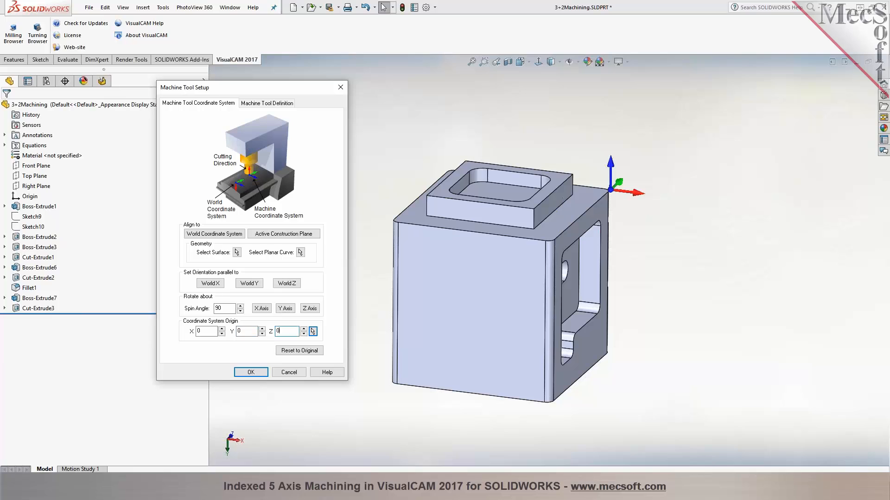
{"action": "left_click", "coordinate": [250, 373]}
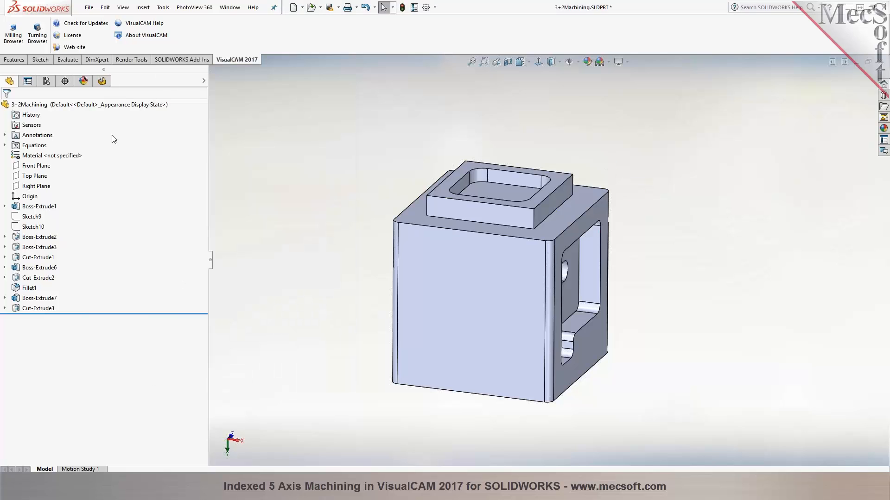
Add a new standard setup to the machining job in the milling browser
{"action": "left_click", "coordinate": [103, 82]}
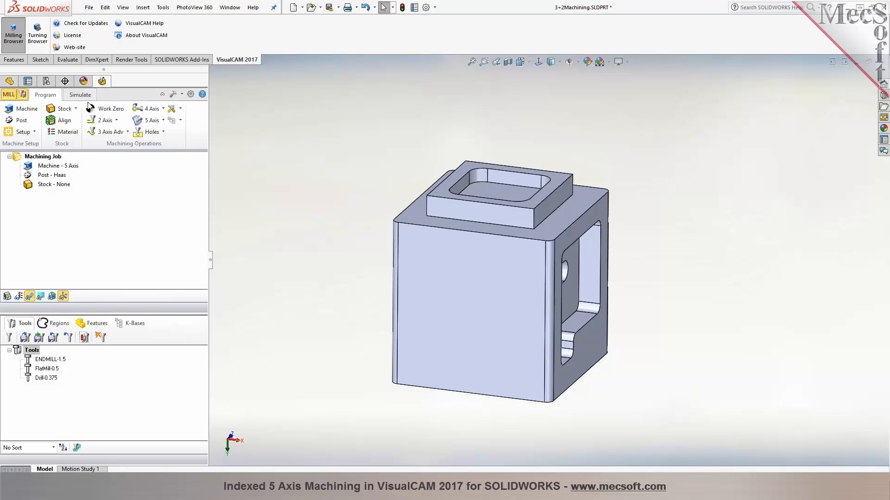
{"action": "left_click", "coordinate": [104, 110]}
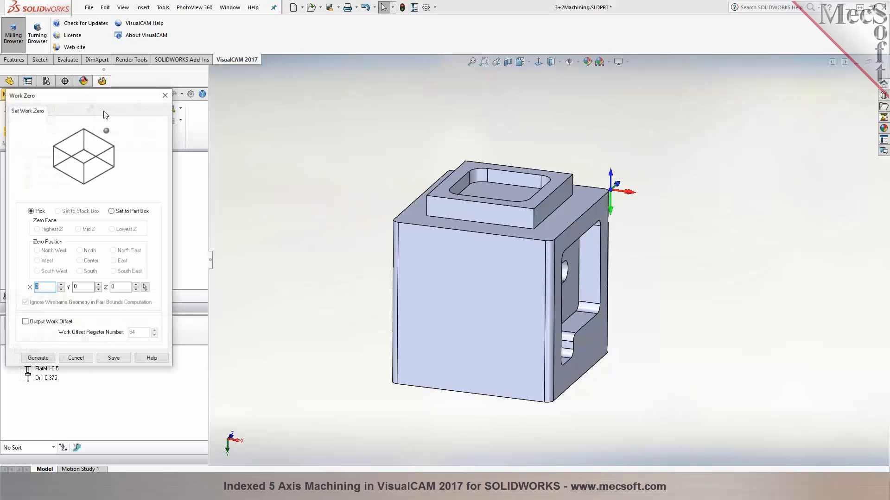
{"action": "left_click", "coordinate": [81, 357]}
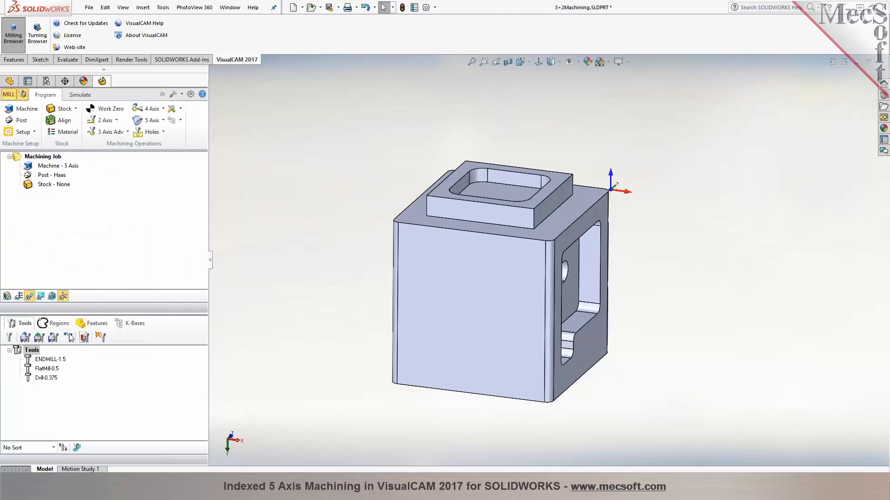
{"action": "left_click", "coordinate": [33, 190]}
{"action": "left_click", "coordinate": [19, 132]}
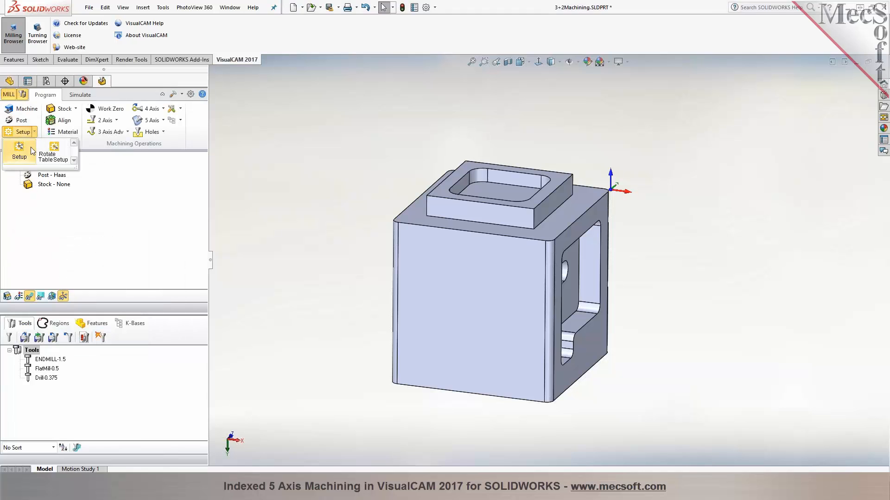
{"action": "left_click", "coordinate": [32, 146]}
{"action": "left_click", "coordinate": [67, 243]}
{"action": "left_click", "coordinate": [99, 365]}
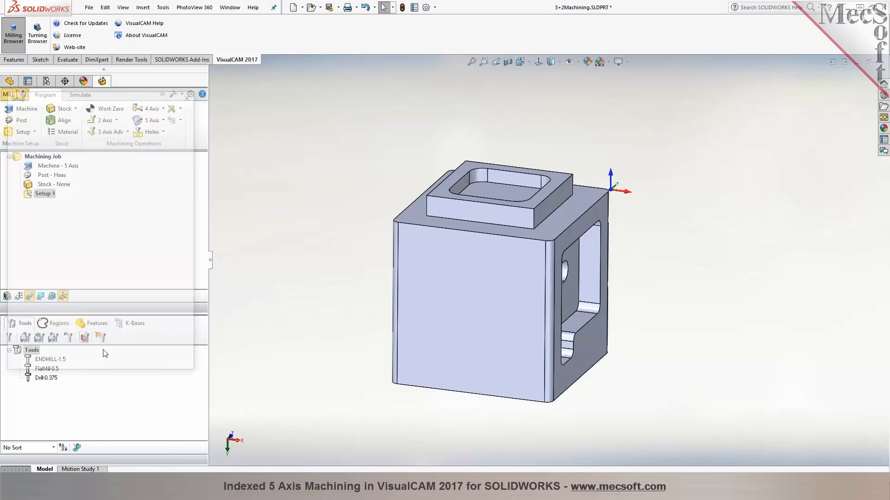
Generate a work zero on the part box at Highest Z, South West, with work offset output, and toggle the world coordinate system display
{"action": "left_click", "coordinate": [107, 110]}
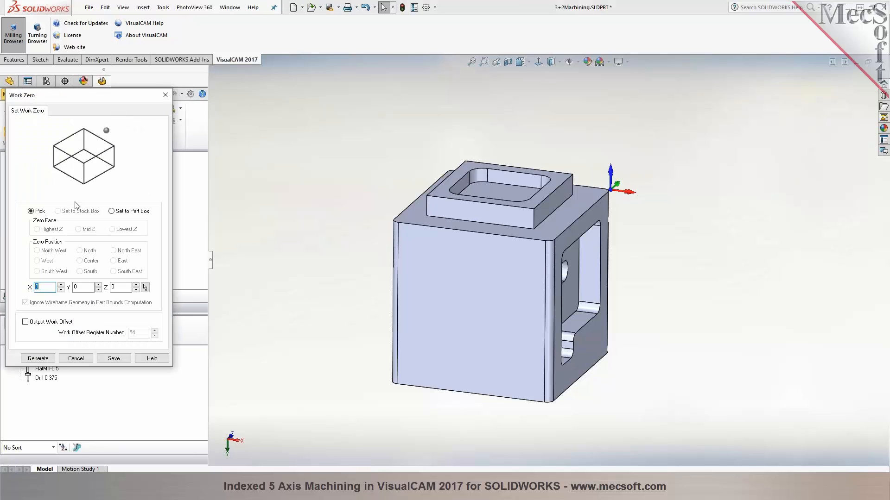
{"action": "left_click", "coordinate": [111, 211]}
{"action": "left_click", "coordinate": [48, 274]}
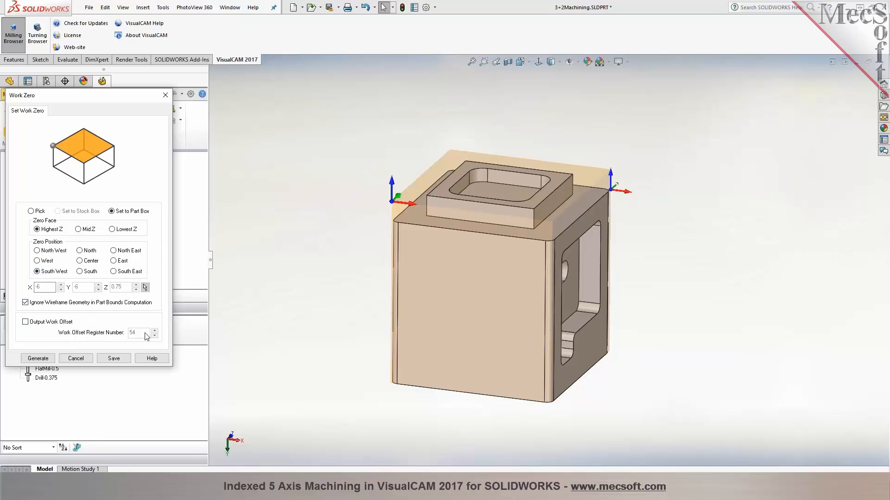
{"action": "left_click", "coordinate": [71, 325]}
{"action": "left_click", "coordinate": [48, 359]}
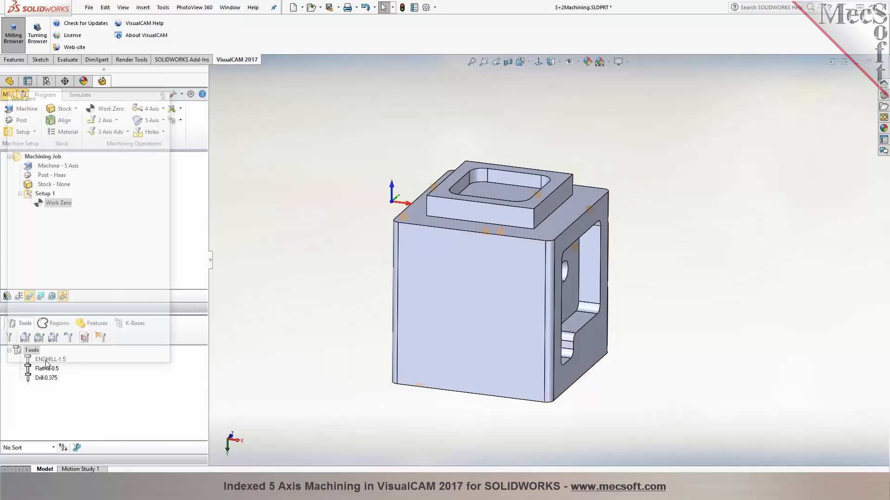
{"action": "left_click", "coordinate": [51, 296]}
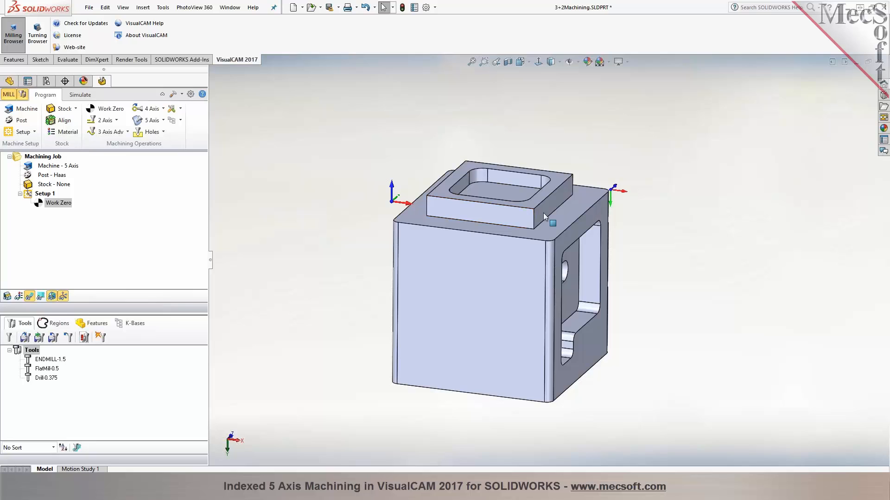
Select Setup 1 in the machining job and turn off the world coordinate system display
{"action": "left_click", "coordinate": [43, 194]}
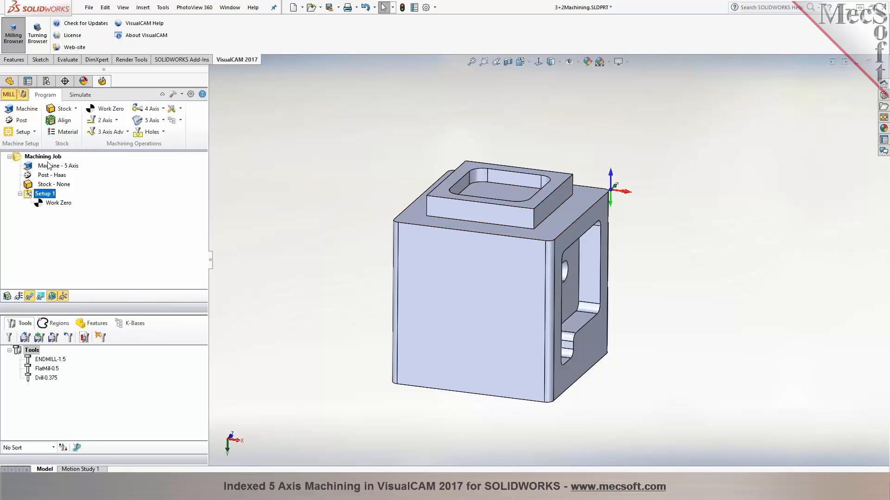
{"action": "left_click", "coordinate": [46, 158]}
{"action": "left_click", "coordinate": [44, 194]}
{"action": "left_click", "coordinate": [51, 297]}
Review the machine tool definition's option to output all coordinates in the local setup coordinate system, and cancel without changes
{"action": "left_click", "coordinate": [23, 114]}
{"action": "left_click", "coordinate": [109, 112]}
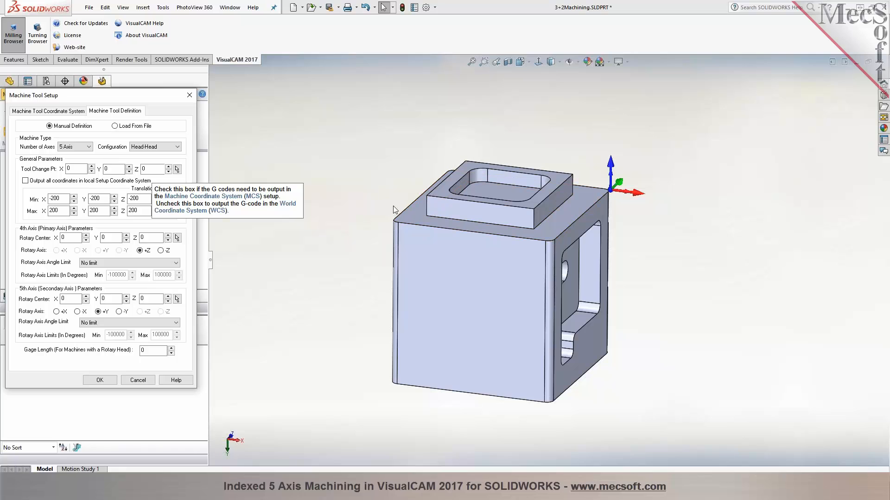
{"action": "left_click", "coordinate": [127, 381]}
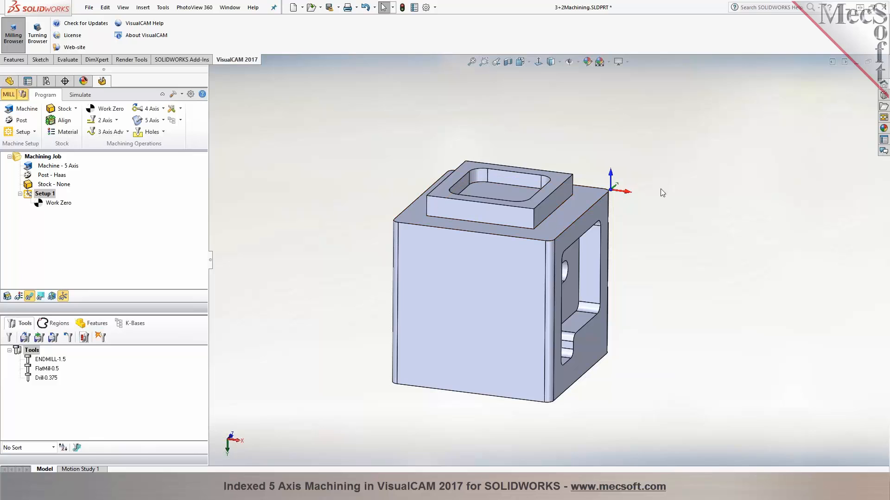
Delete Setup 1, including its work zero, from the machining job
{"action": "left_click", "coordinate": [49, 204]}
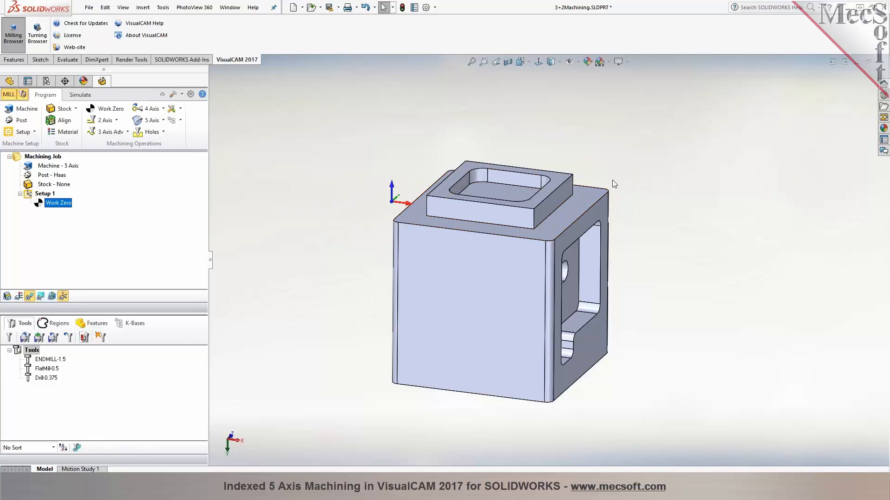
{"action": "left_click", "coordinate": [32, 196]}
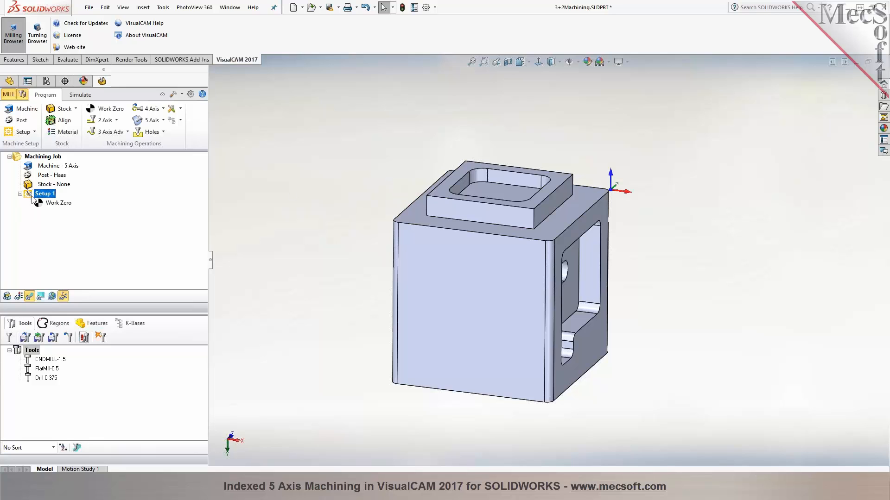
{"action": "key", "text": "Delete"}
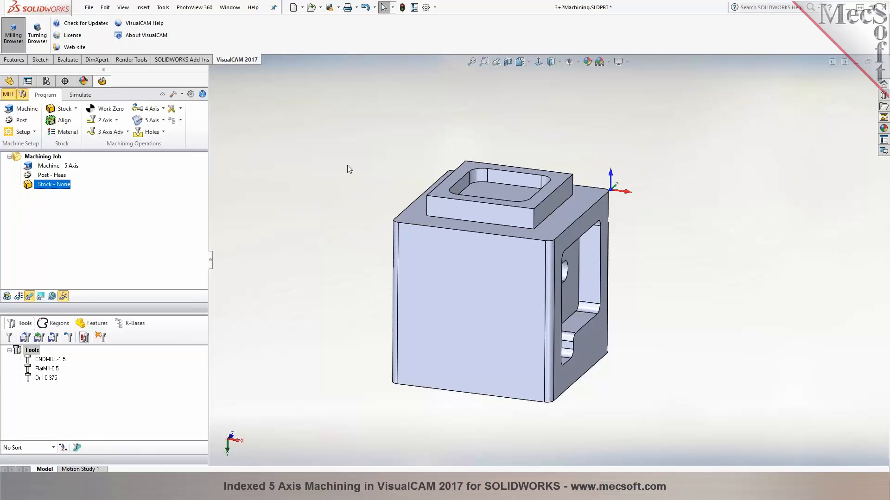
Align the machine coordinate system to the World Coordinate System and accept the machine tool setup
{"action": "left_click", "coordinate": [19, 111]}
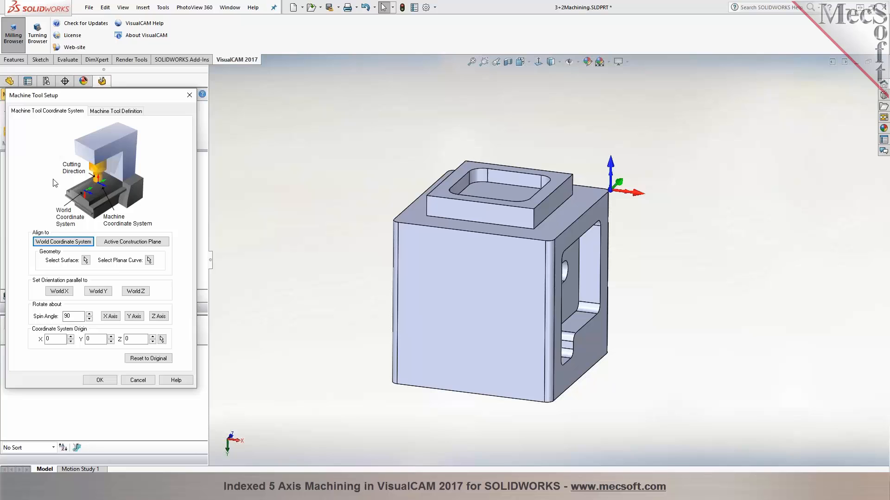
{"action": "middle_click_drag", "start_coordinate": [313, 137], "coordinate": [275, 332]}
{"action": "scroll", "coordinate": [586, 161], "scroll_direction": "down", "scroll_amount": 2}
{"action": "left_click", "coordinate": [80, 241]}
{"action": "left_click", "coordinate": [93, 380]}
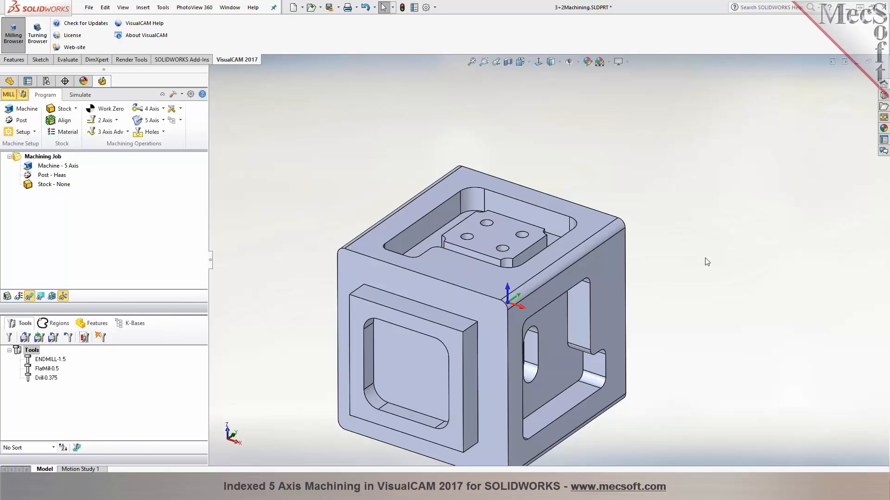
Try rotating the machine coordinate system 90 degrees about X and Y, realign it to the World Coordinate System and accept
{"action": "left_click", "coordinate": [17, 110]}
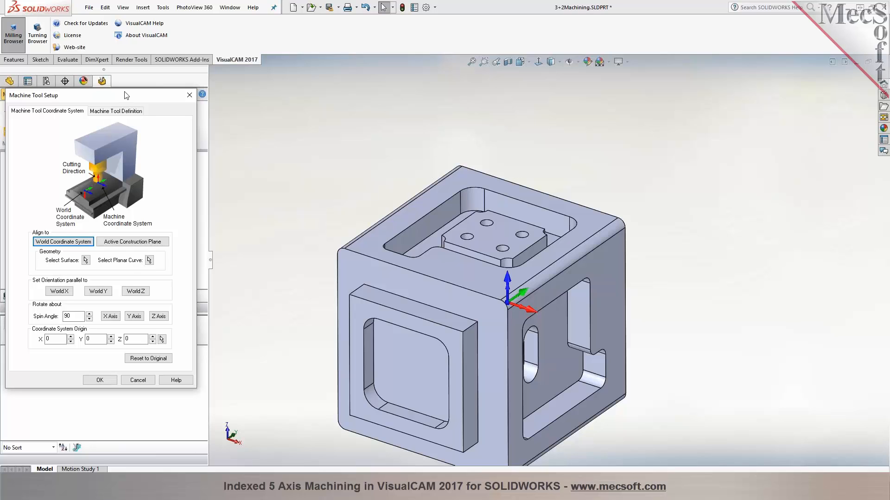
{"action": "left_click", "coordinate": [138, 380]}
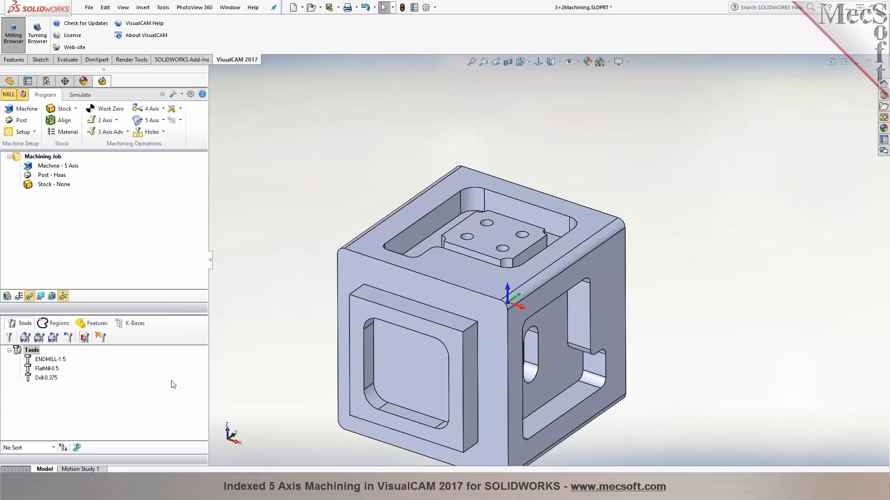
{"action": "left_click", "coordinate": [21, 109]}
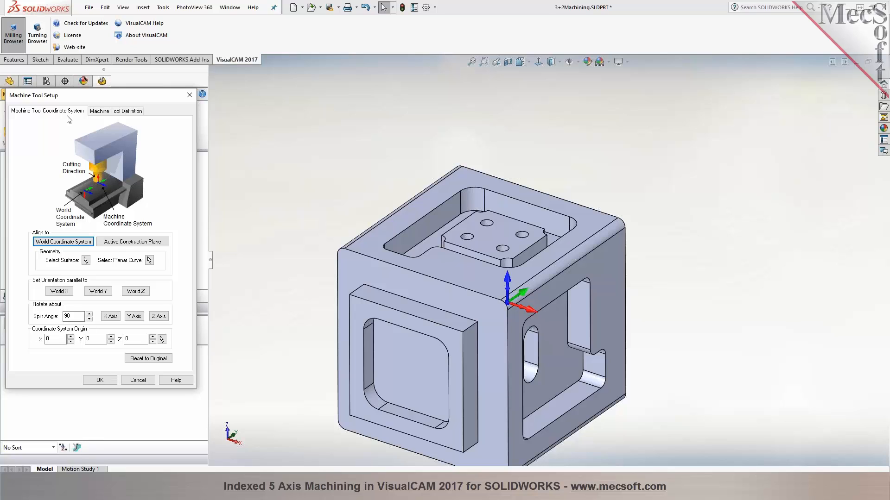
{"action": "left_click", "coordinate": [313, 152]}
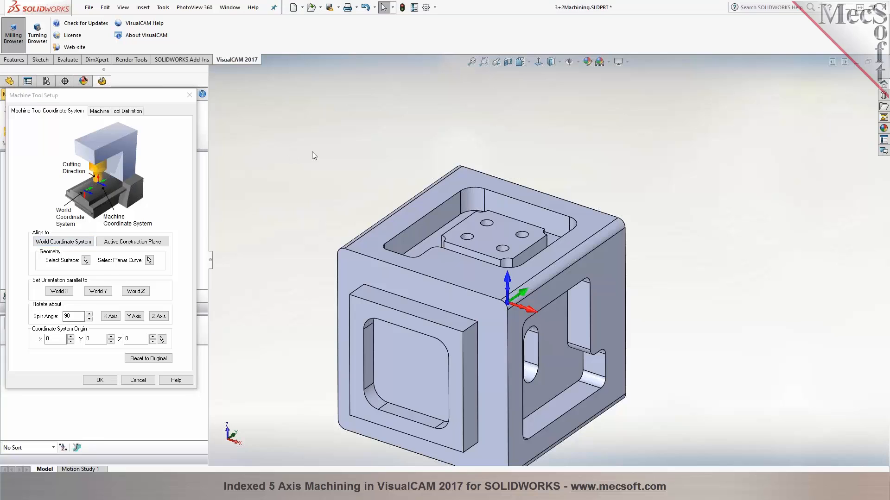
{"action": "scroll", "coordinate": [310, 152], "scroll_direction": "up", "scroll_amount": 3}
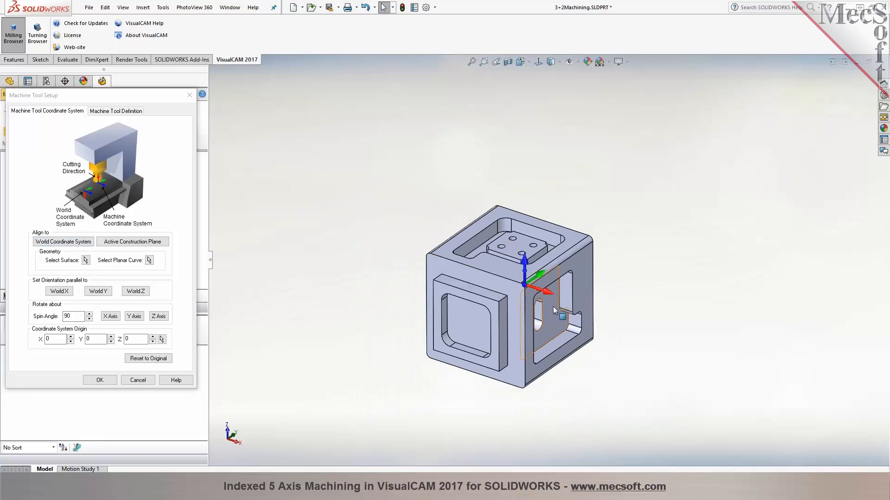
{"action": "scroll", "coordinate": [552, 307], "scroll_direction": "down", "scroll_amount": 2}
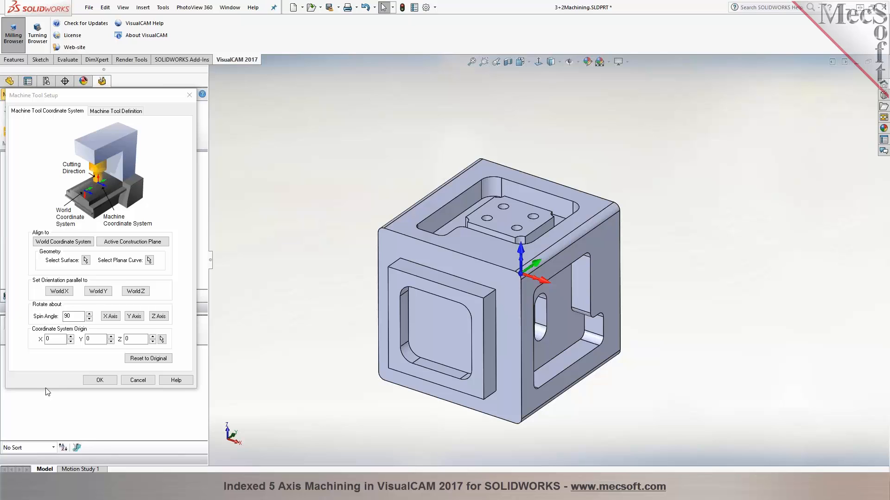
{"action": "mouse_move", "coordinate": [74, 317]}
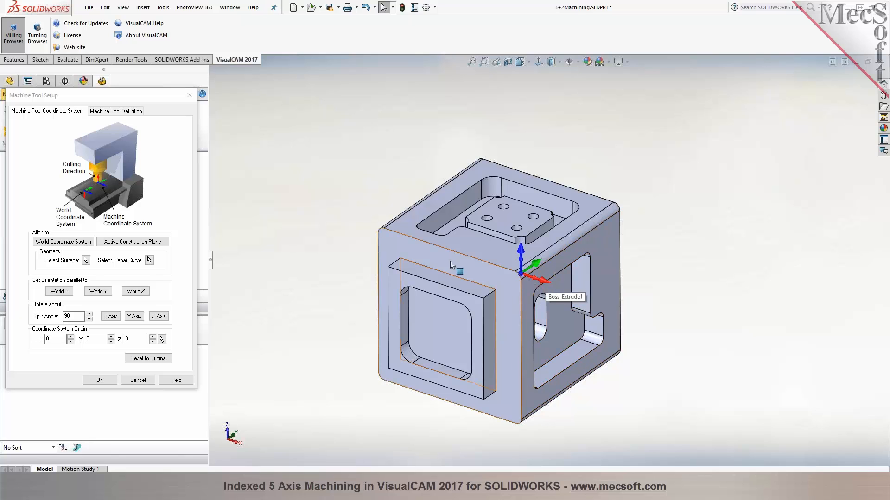
{"action": "left_click", "coordinate": [110, 316]}
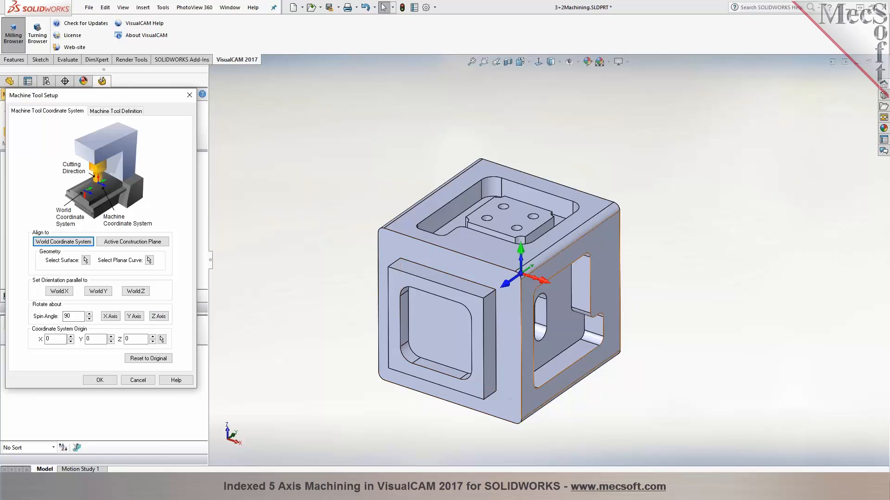
{"action": "left_click", "coordinate": [134, 316]}
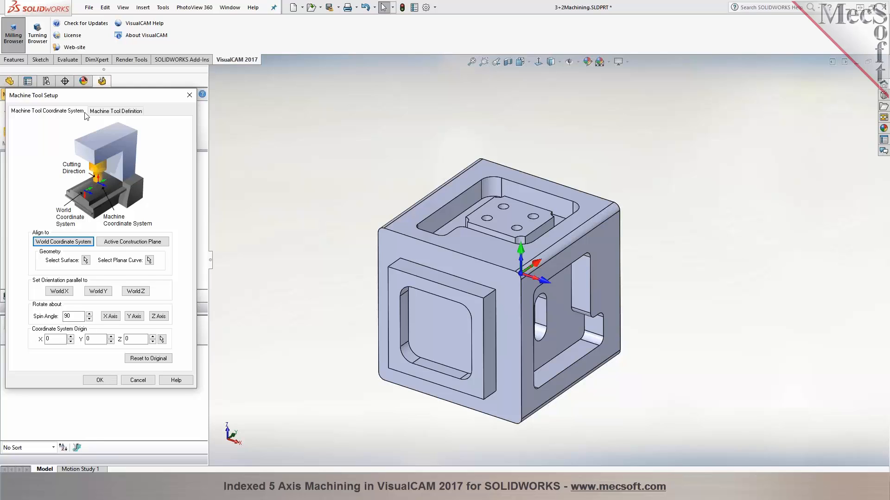
{"action": "left_click", "coordinate": [67, 243]}
{"action": "left_click", "coordinate": [99, 381]}
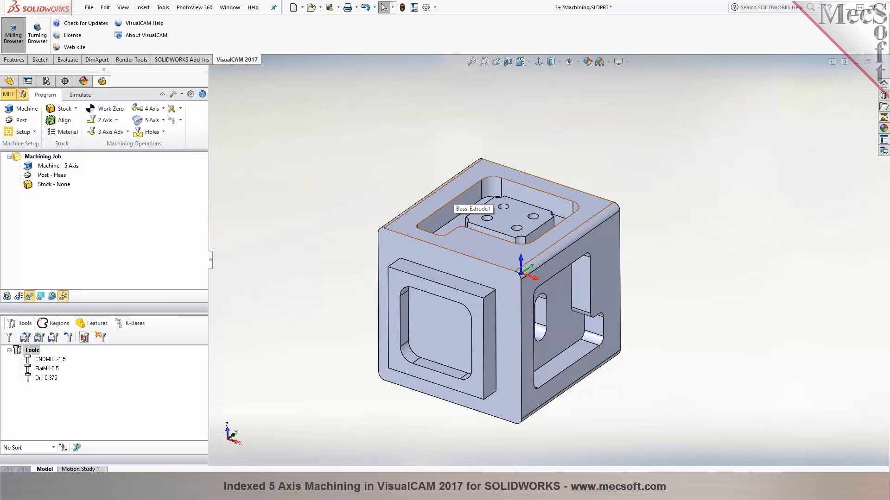
View the part normal to its uppermost pocketed face, clear the selection and return to the isometric view
{"action": "left_click", "coordinate": [581, 202]}
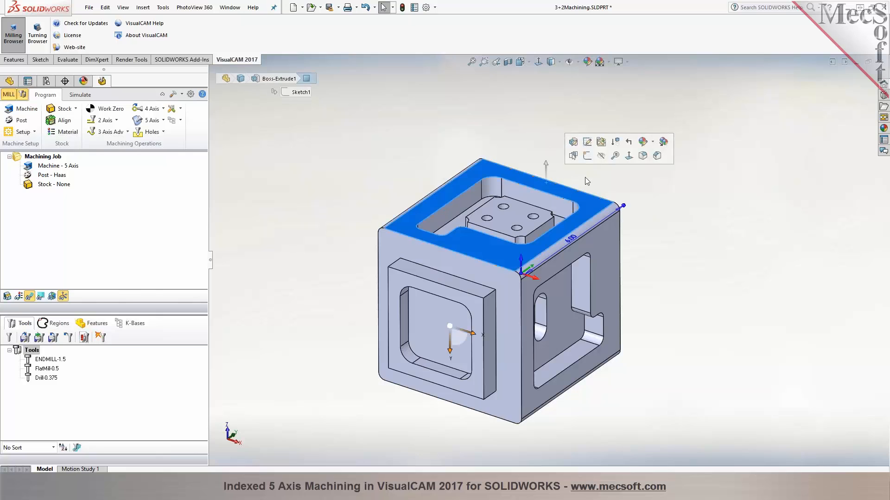
{"action": "left_click", "coordinate": [628, 161]}
{"action": "left_click", "coordinate": [346, 204]}
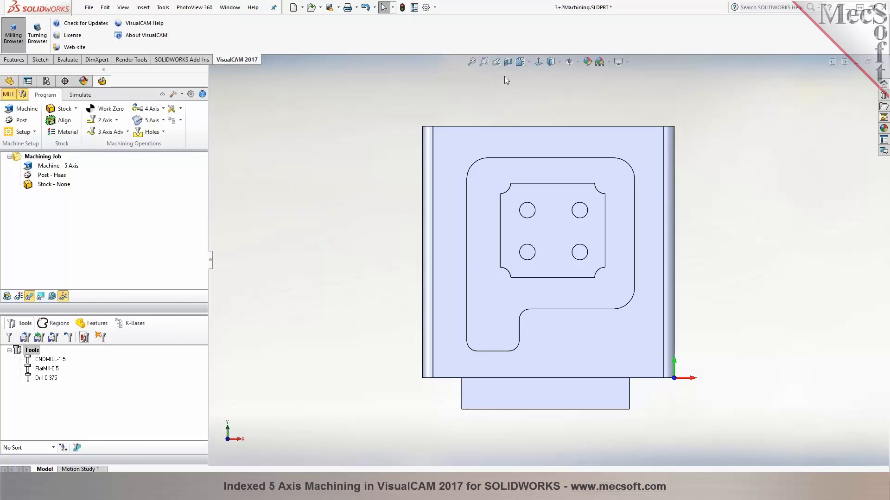
{"action": "key", "text": "ctrl+7"}
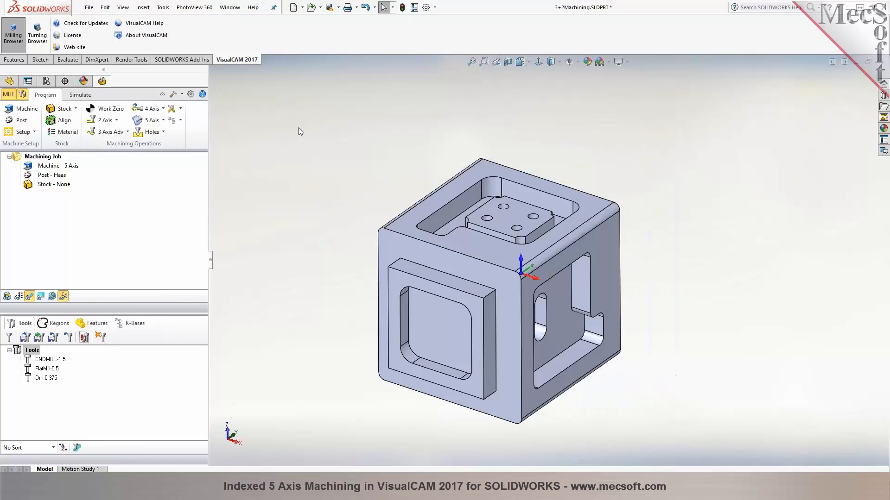
Define the machine tool manually with 5 Axis as the number of axes and a Head-Head configuration
{"action": "left_click", "coordinate": [19, 109]}
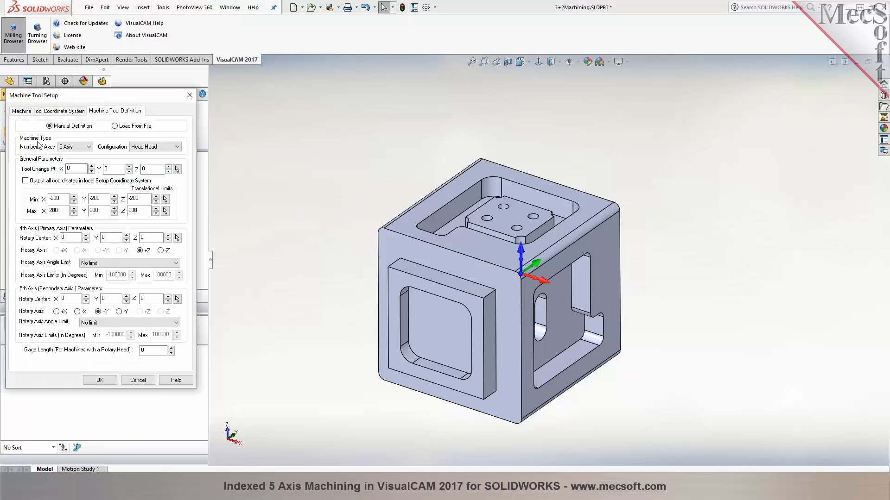
{"action": "left_click", "coordinate": [87, 147]}
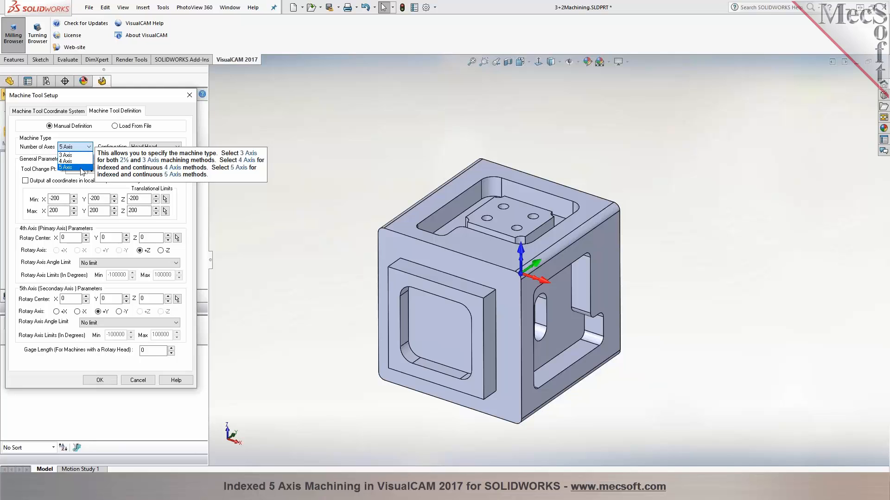
{"action": "left_click", "coordinate": [81, 168]}
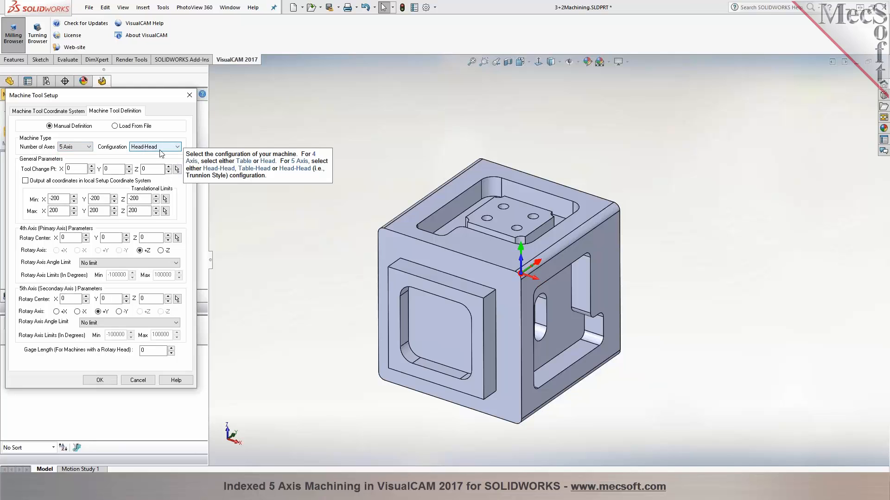
{"action": "left_click", "coordinate": [177, 147]}
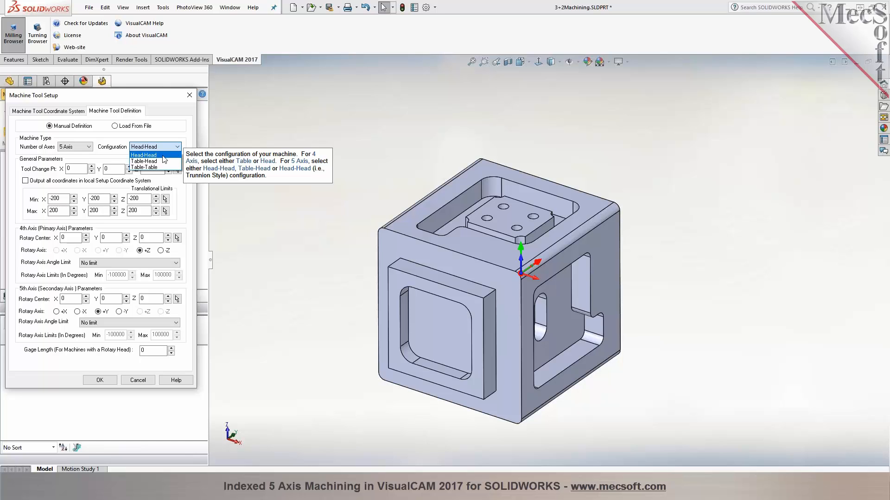
{"action": "left_click", "coordinate": [163, 156]}
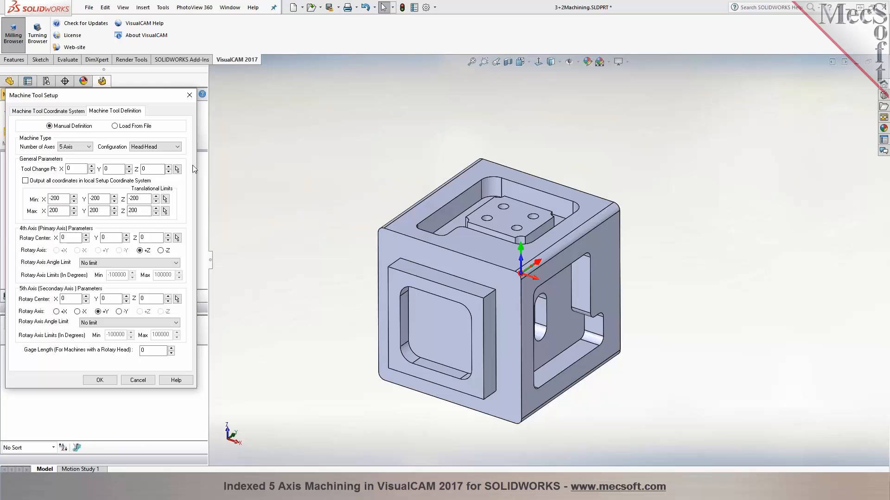
Try the Table-Head and Table-Table machine configurations and set the configuration back to Head-Head
{"action": "left_click", "coordinate": [180, 147]}
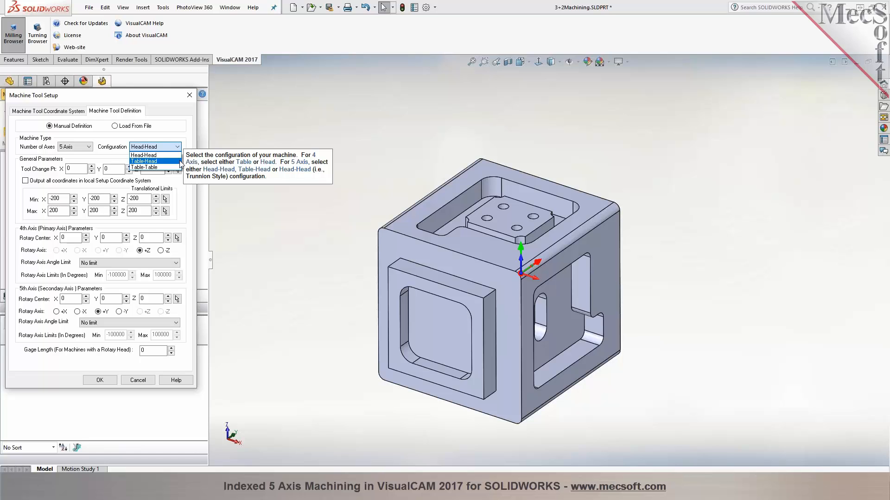
{"action": "left_click", "coordinate": [180, 161]}
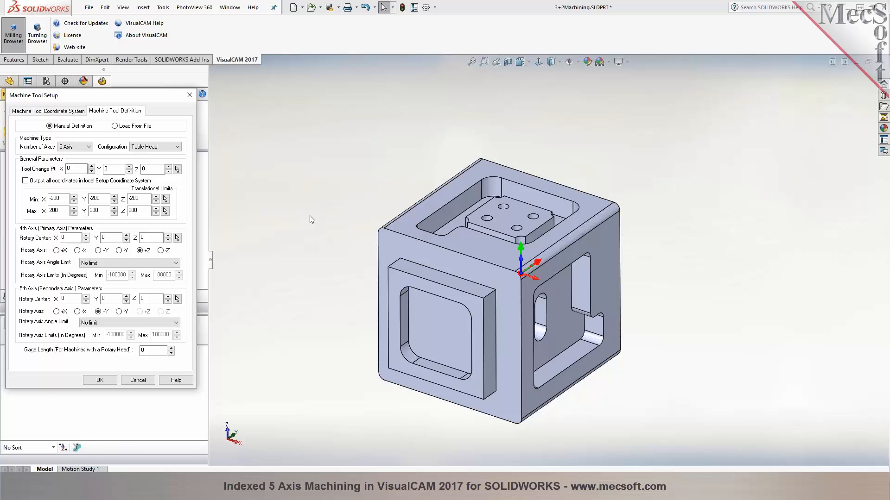
{"action": "left_click", "coordinate": [177, 148]}
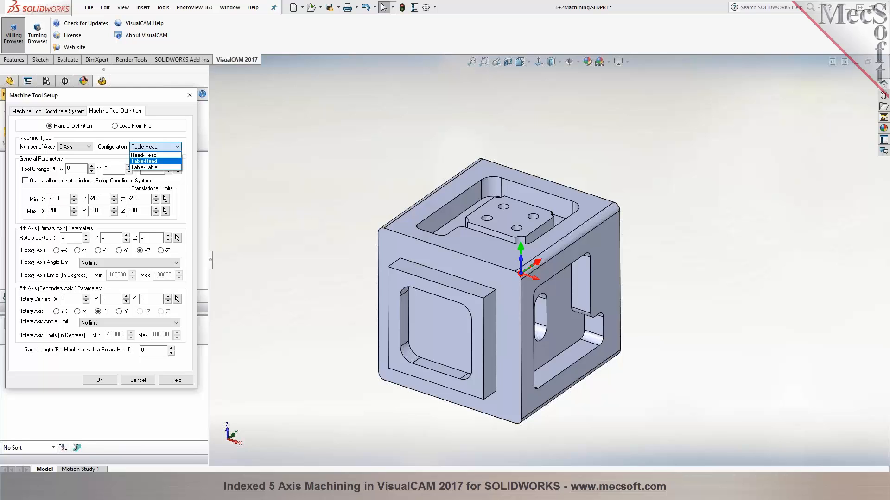
{"action": "left_click", "coordinate": [171, 168]}
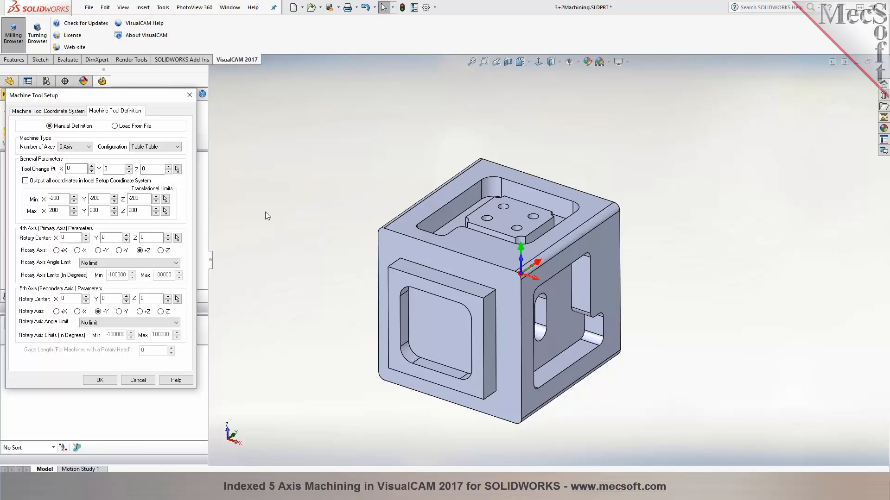
{"action": "left_click", "coordinate": [169, 147]}
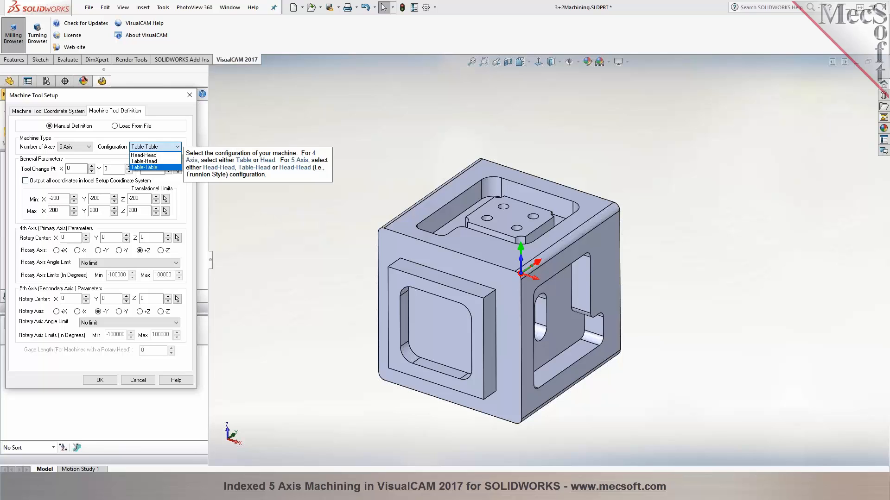
{"action": "left_click", "coordinate": [174, 156]}
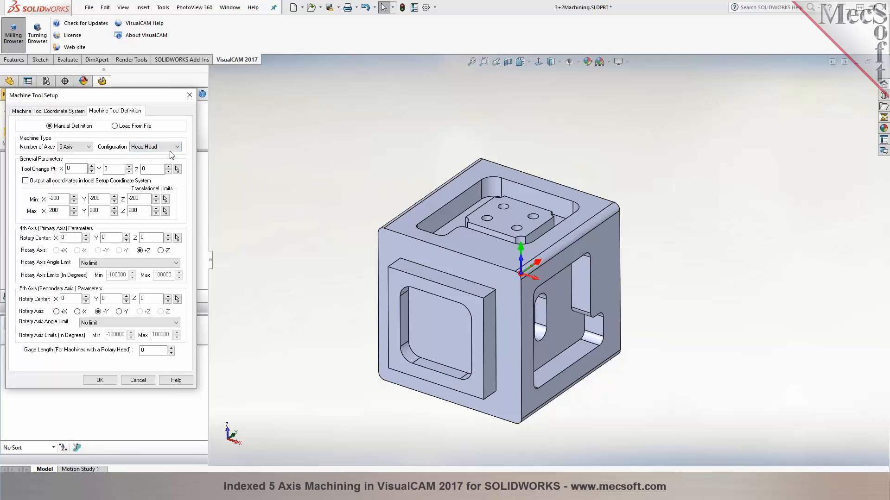
Examine the Head-Head 5-axis machine diagram in the Manual Definition help topic and close the help
{"action": "left_click", "coordinate": [179, 381]}
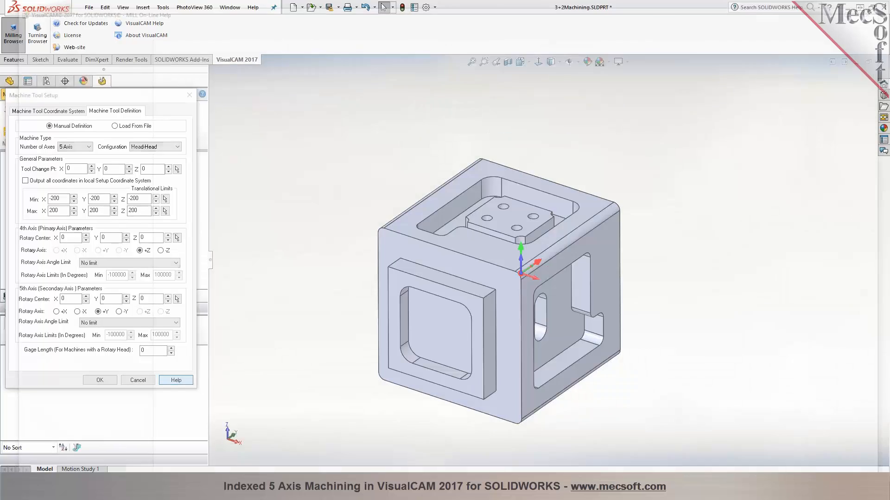
{"action": "scroll", "coordinate": [536, 258], "scroll_direction": "down", "scroll_amount": 15}
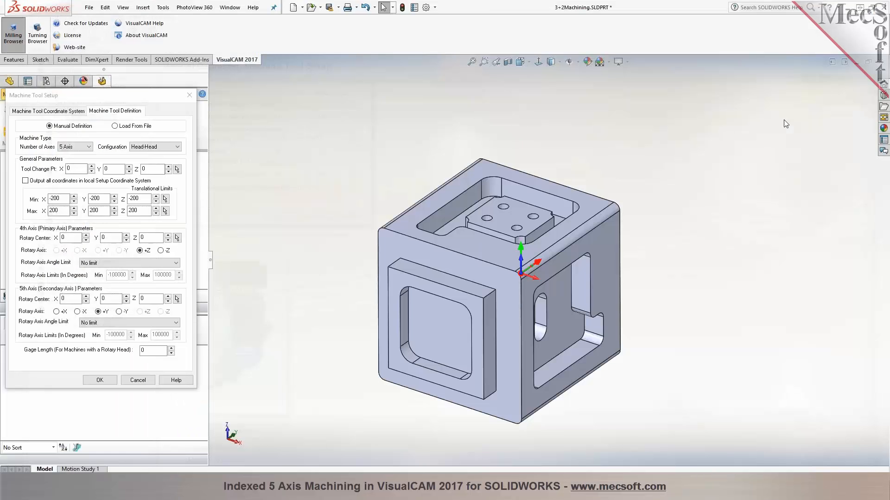
{"action": "left_click", "coordinate": [881, 7]}
Try -Z as the 4th (primary) rotary axis direction and set it back to +Z
{"action": "mouse_move", "coordinate": [173, 155]}
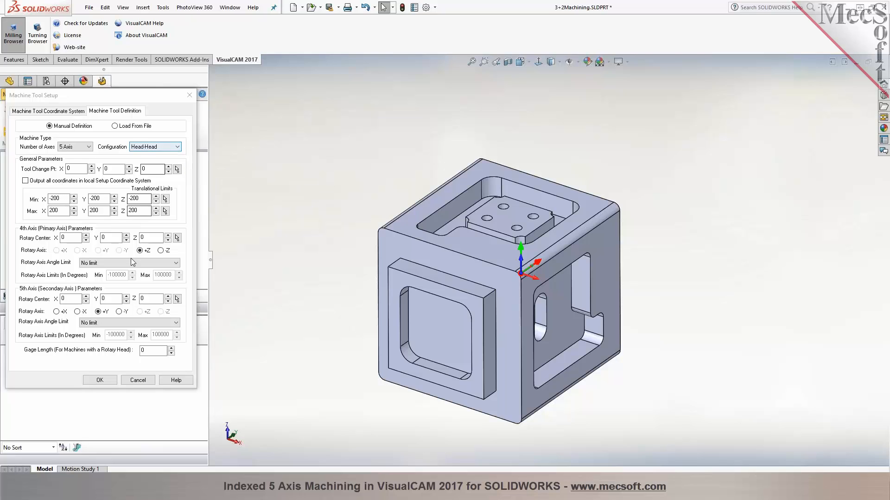
{"action": "mouse_move", "coordinate": [140, 258]}
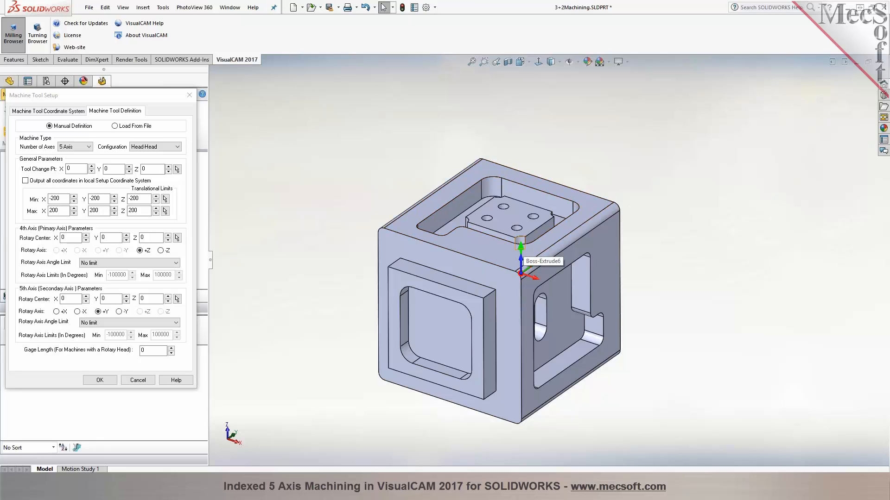
{"action": "middle_click_drag", "start_coordinate": [557, 238], "coordinate": [486, 218]}
{"action": "scroll", "coordinate": [466, 210], "scroll_direction": "down", "scroll_amount": 1}
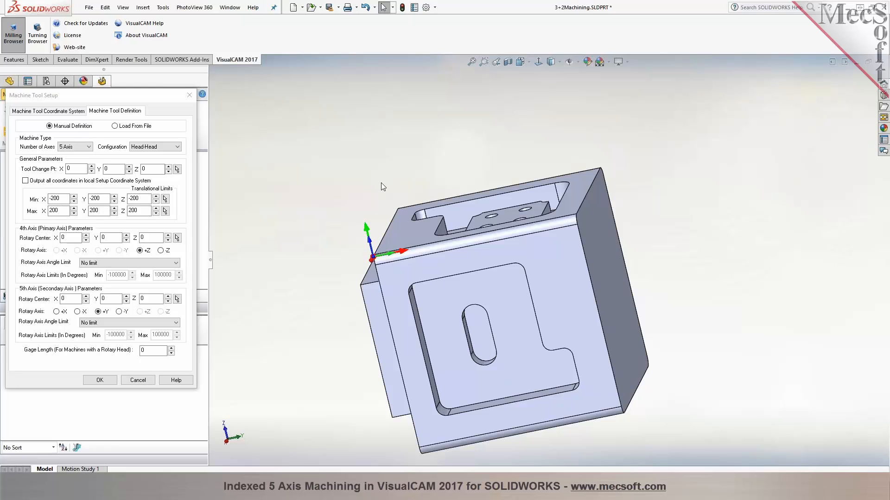
{"action": "left_click", "coordinate": [160, 251]}
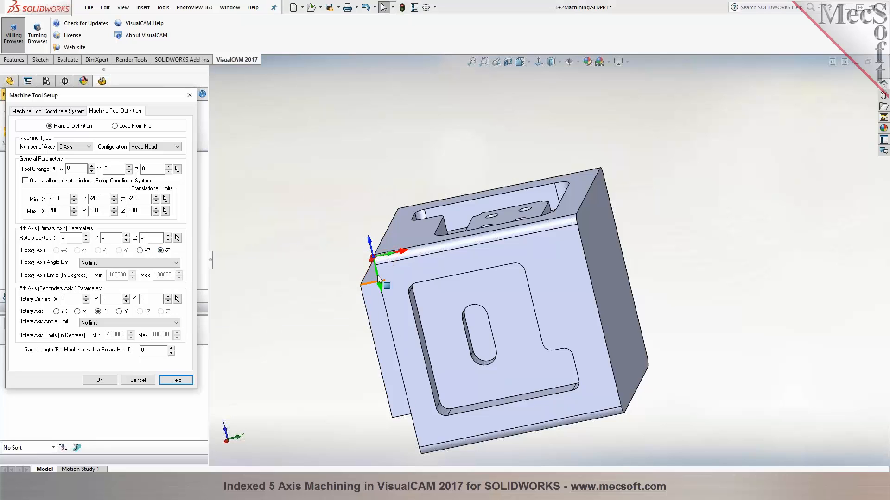
{"action": "left_click", "coordinate": [140, 251]}
Try -Y as the 5th (secondary) rotary axis direction and set it back to +Y
{"action": "mouse_move", "coordinate": [263, 285]}
{"action": "middle_mouse_down"}
{"action": "mouse_move", "coordinate": [288, 258]}
{"action": "mouse_move", "coordinate": [255, 251]}
{"action": "mouse_move", "coordinate": [256, 285]}
{"action": "middle_mouse_up"}
{"action": "scroll", "coordinate": [348, 287], "scroll_direction": "down", "scroll_amount": 5}
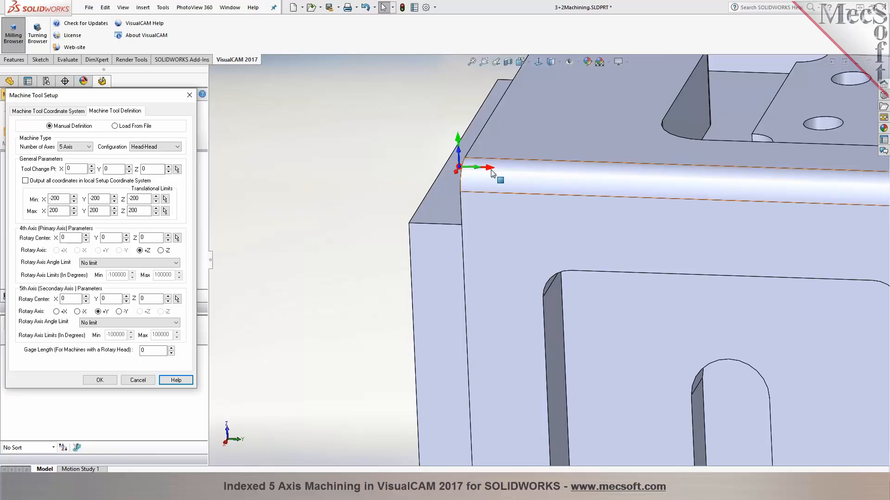
{"action": "left_click", "coordinate": [119, 312]}
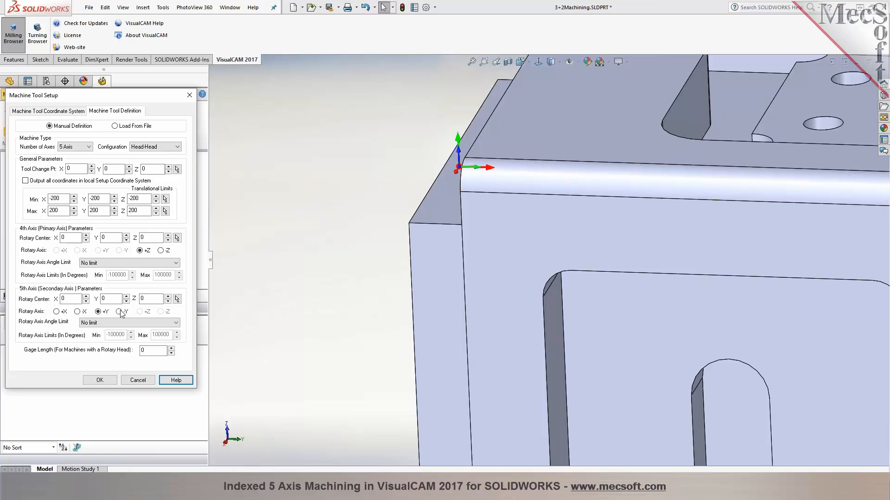
{"action": "left_click", "coordinate": [98, 312]}
{"action": "middle_click_drag", "start_coordinate": [298, 248], "coordinate": [375, 296]}
{"action": "scroll", "coordinate": [376, 296], "scroll_direction": "up", "scroll_amount": 6}
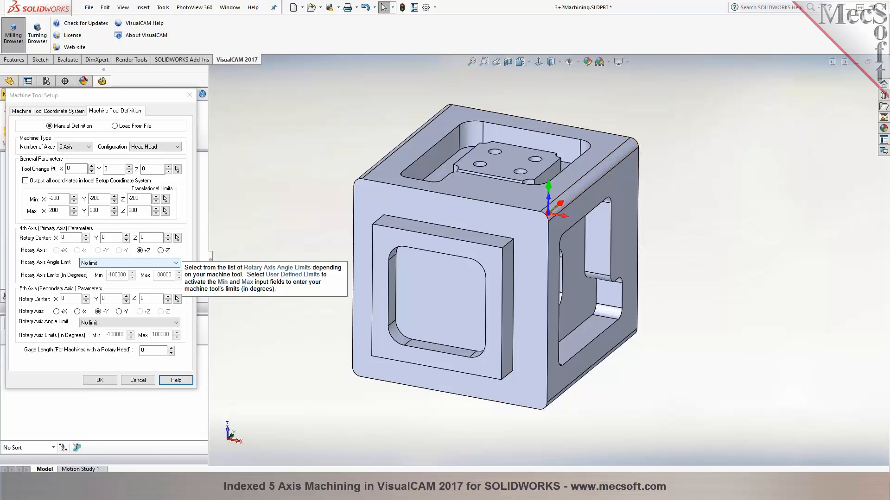
Set the 4th-axis angle limit to No limit and give the 5th axis user-defined limits of -110 to 110 degrees
{"action": "left_click", "coordinate": [167, 263]}
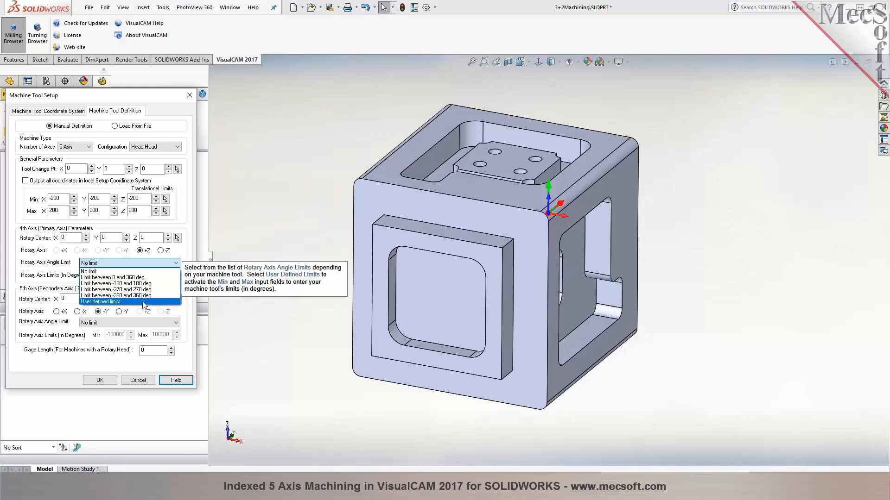
{"action": "left_click", "coordinate": [145, 272]}
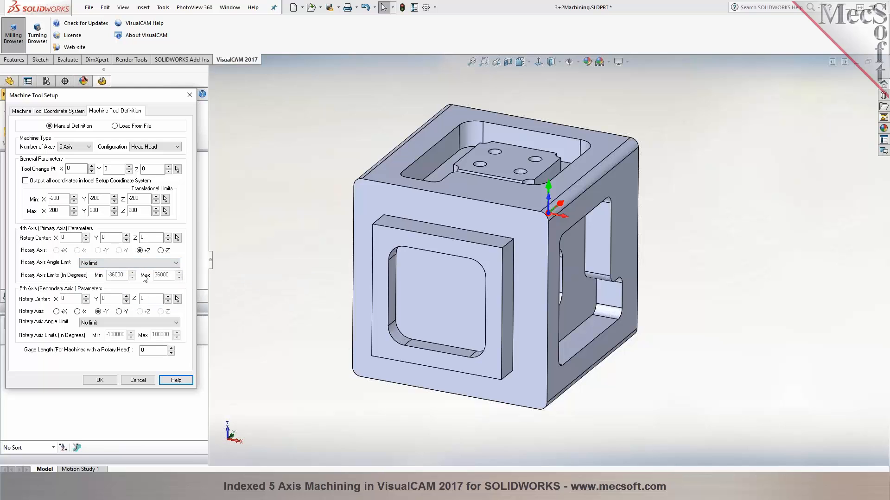
{"action": "left_click", "coordinate": [128, 324]}
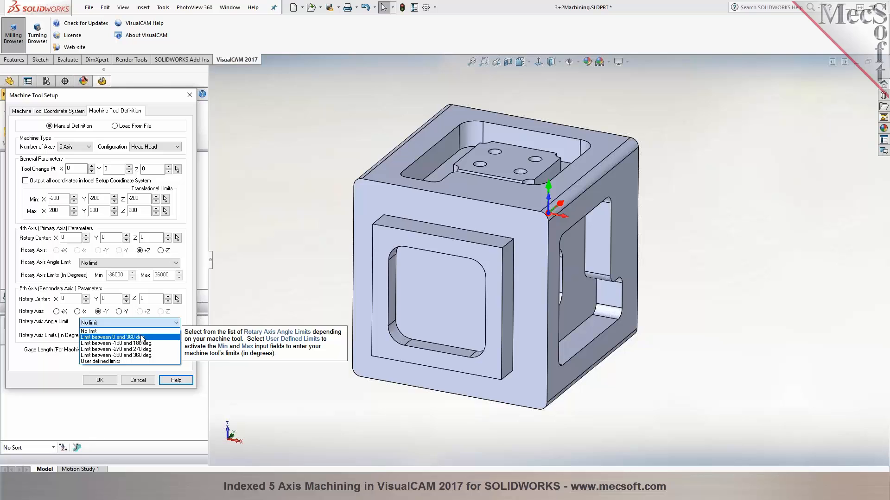
{"action": "left_click", "coordinate": [152, 362]}
{"action": "double_click", "coordinate": [111, 335]}
{"action": "type", "text": "110"}
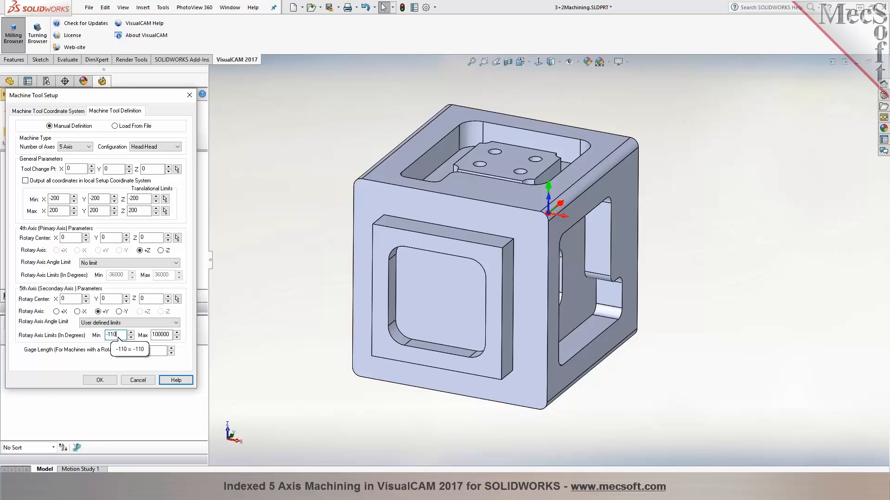
{"action": "left_click", "coordinate": [155, 334]}
{"action": "double_click", "coordinate": [156, 335]}
{"action": "type", "text": "110"}
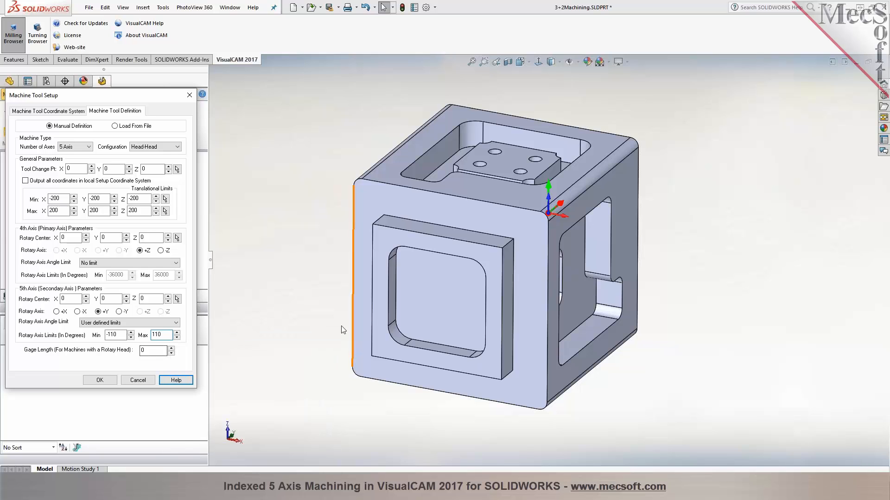
Set the gage length for the machine's rotary head to 6
{"action": "scroll", "coordinate": [285, 325], "scroll_direction": "up", "scroll_amount": 1}
{"action": "middle_click_drag", "start_coordinate": [284, 324], "coordinate": [280, 321]}
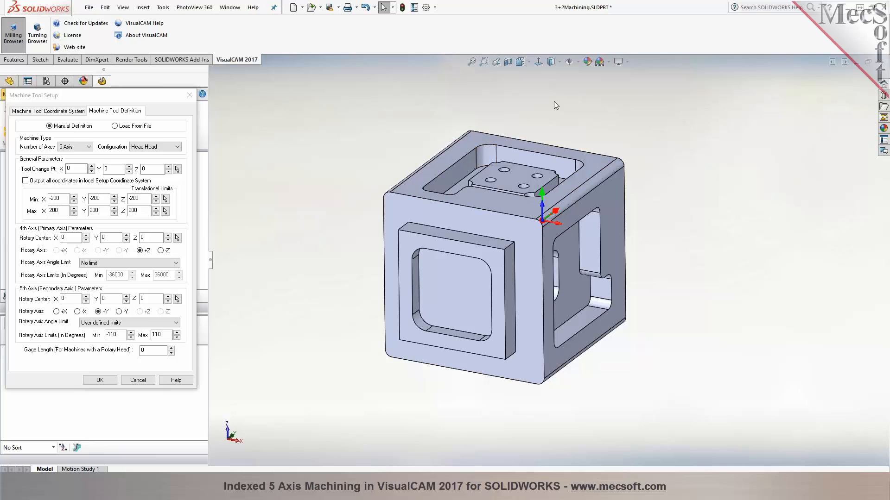
{"action": "scroll", "coordinate": [554, 101], "scroll_direction": "down", "scroll_amount": 1}
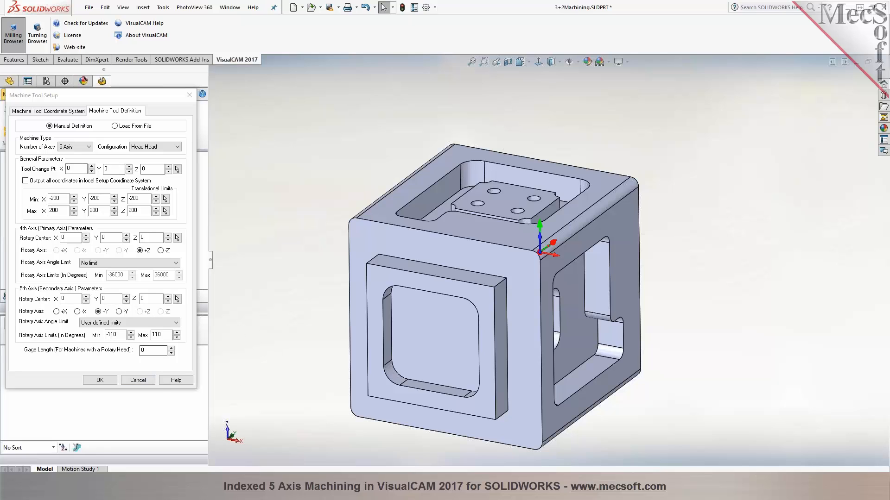
{"action": "mouse_move", "coordinate": [153, 351]}
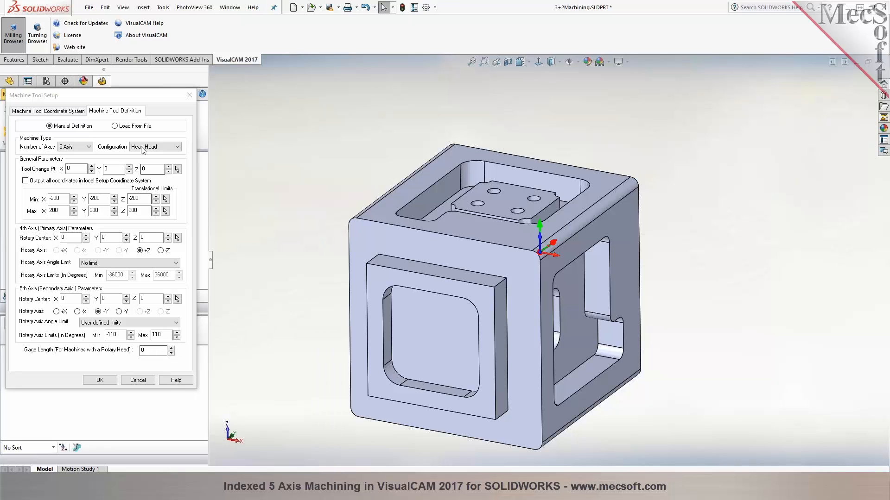
{"action": "double_click", "coordinate": [161, 352]}
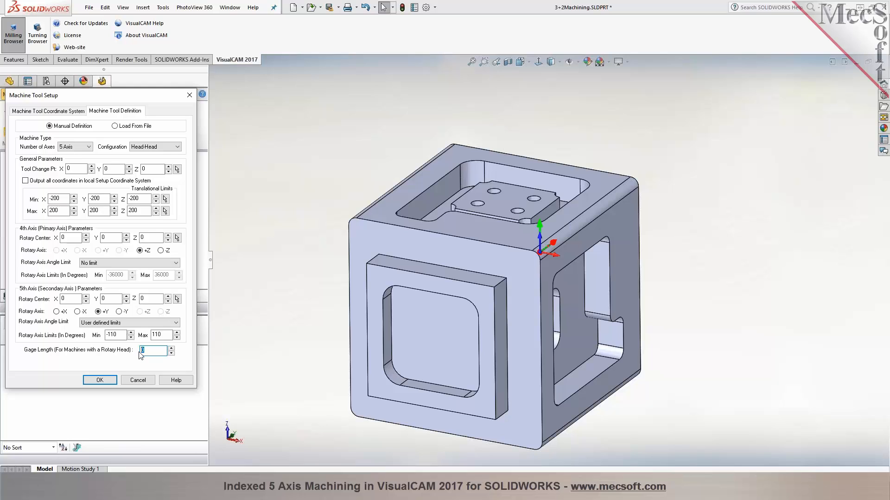
{"action": "type", "text": "6"}
Try outputting all coordinates in the local setup coordinate system, turn the option back off and accept the machine tool setup
{"action": "left_click", "coordinate": [25, 183]}
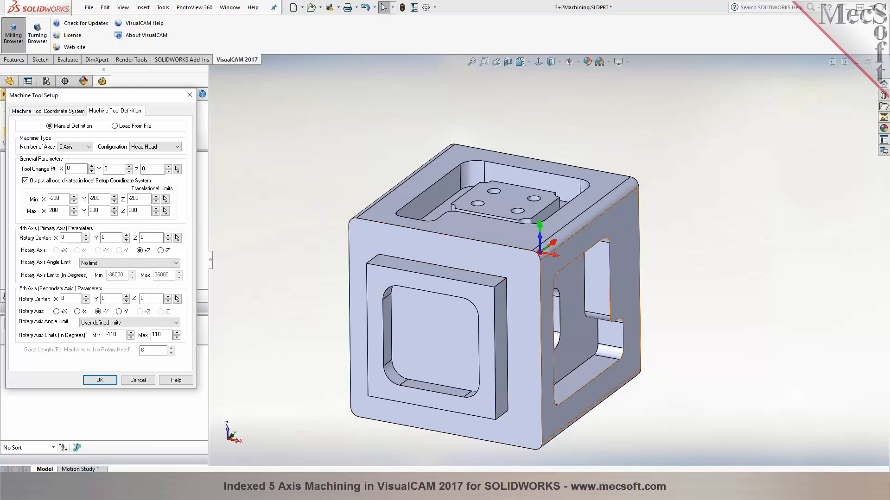
{"action": "left_click", "coordinate": [25, 180]}
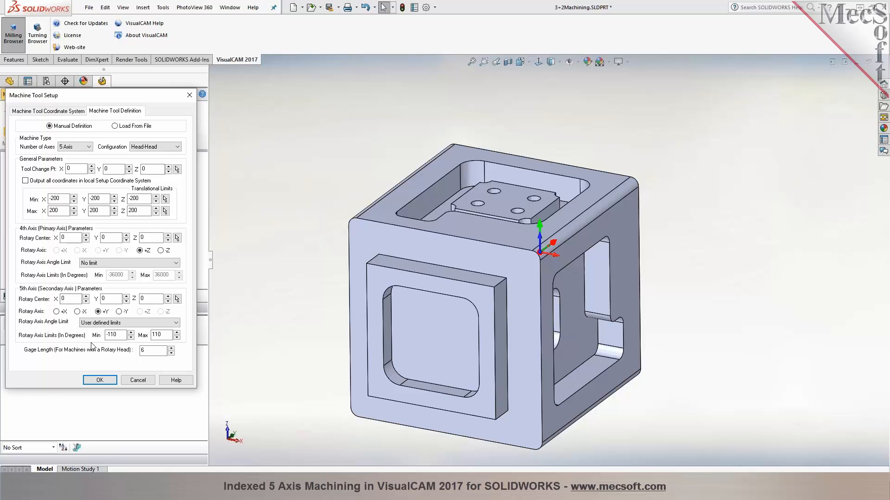
{"action": "left_click", "coordinate": [96, 381]}
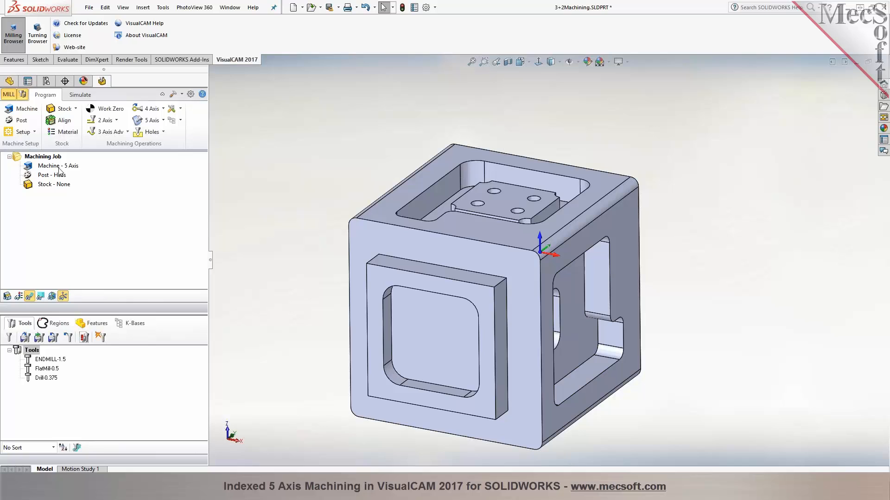
Create a box stock sized from the model's bounding box
{"action": "left_click", "coordinate": [76, 109]}
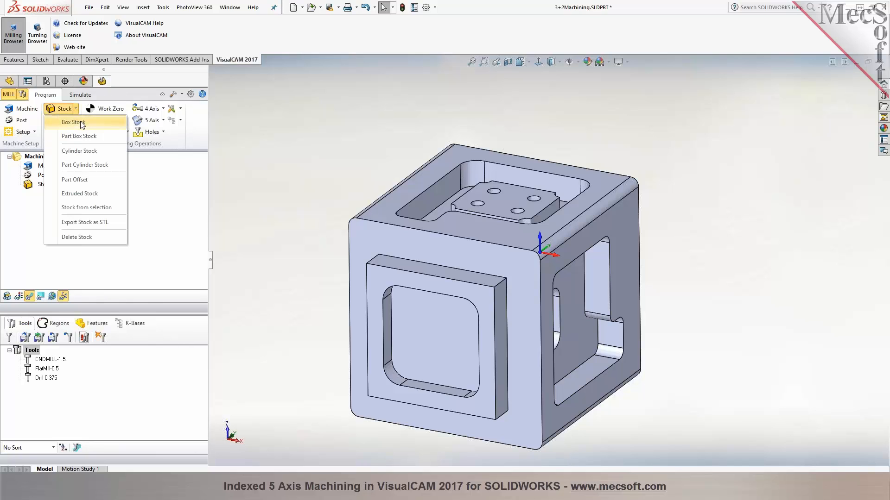
{"action": "left_click", "coordinate": [74, 123]}
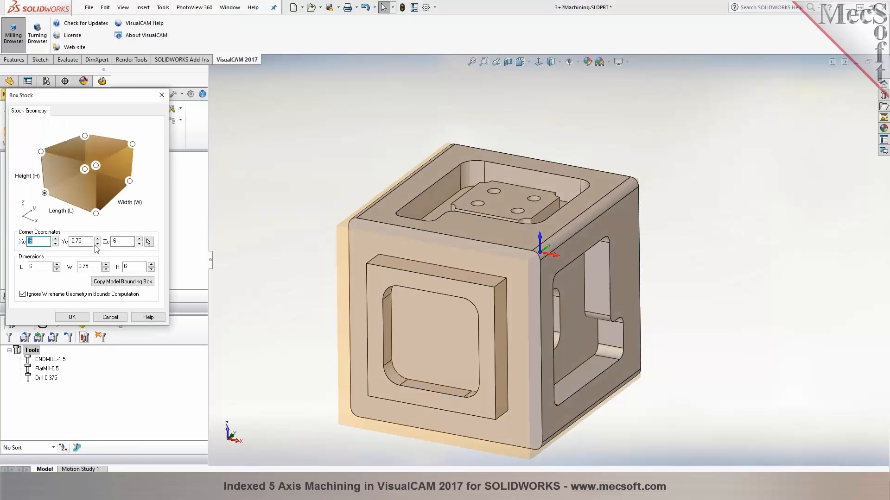
{"action": "left_click", "coordinate": [123, 282]}
{"action": "left_click", "coordinate": [71, 317]}
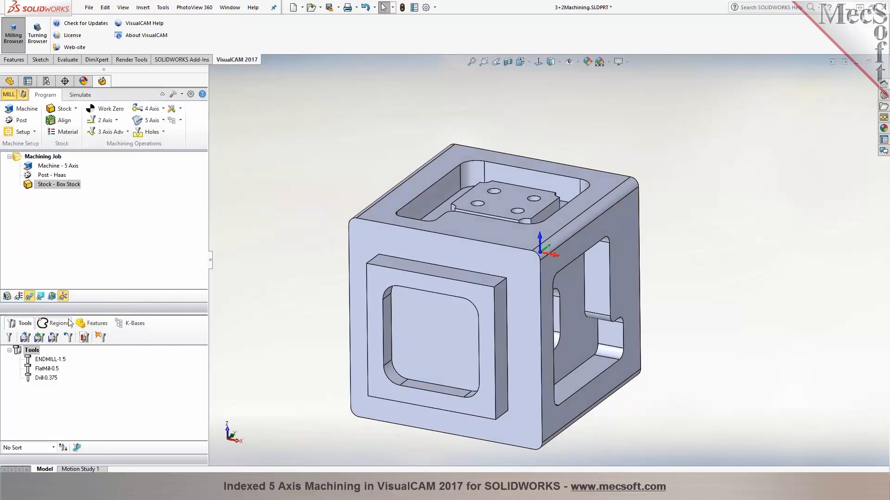
Create a setup oriented to the machine coordinate system and check the machine tool coordinate system settings without changing them
{"action": "left_click", "coordinate": [34, 132]}
{"action": "left_click", "coordinate": [19, 156]}
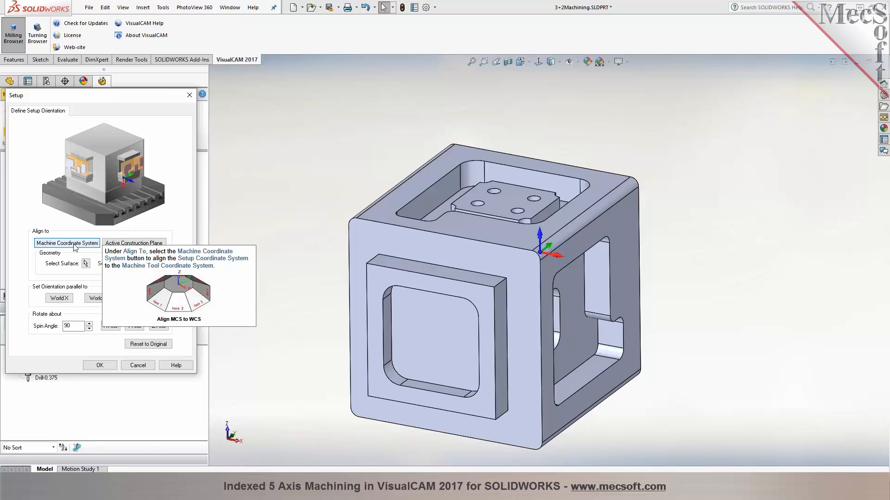
{"action": "left_click", "coordinate": [98, 365]}
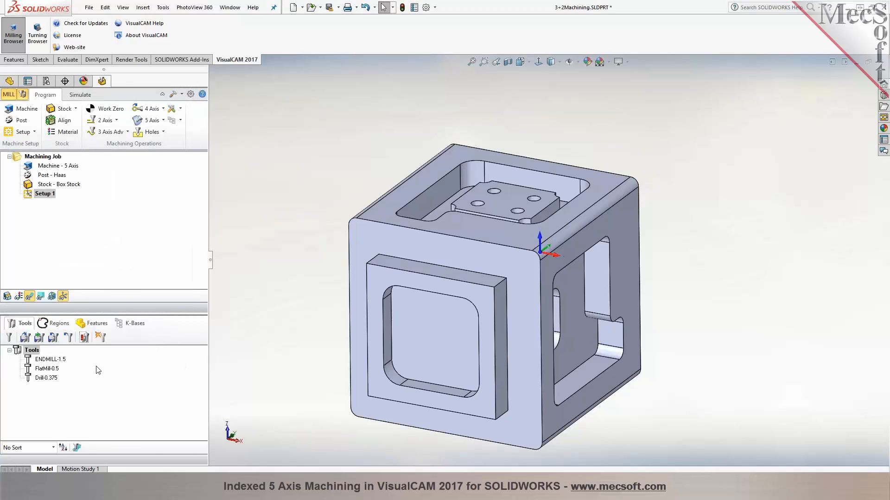
{"action": "left_click", "coordinate": [28, 110]}
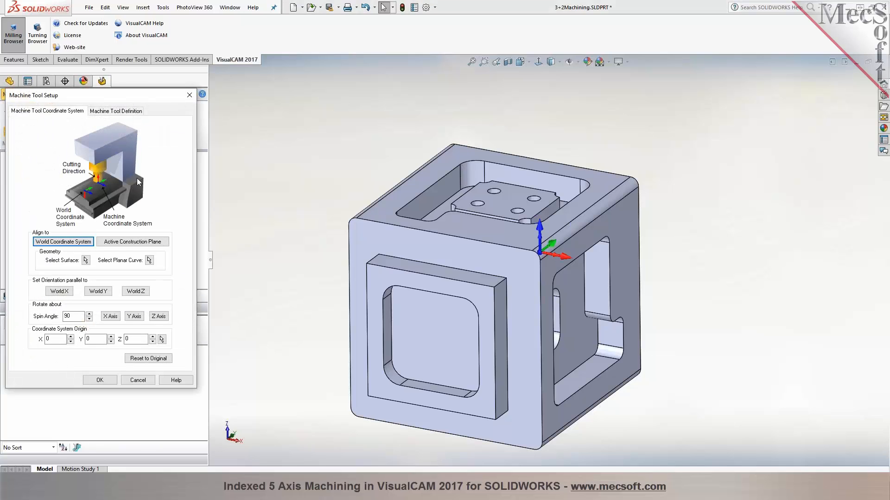
{"action": "left_click", "coordinate": [138, 380]}
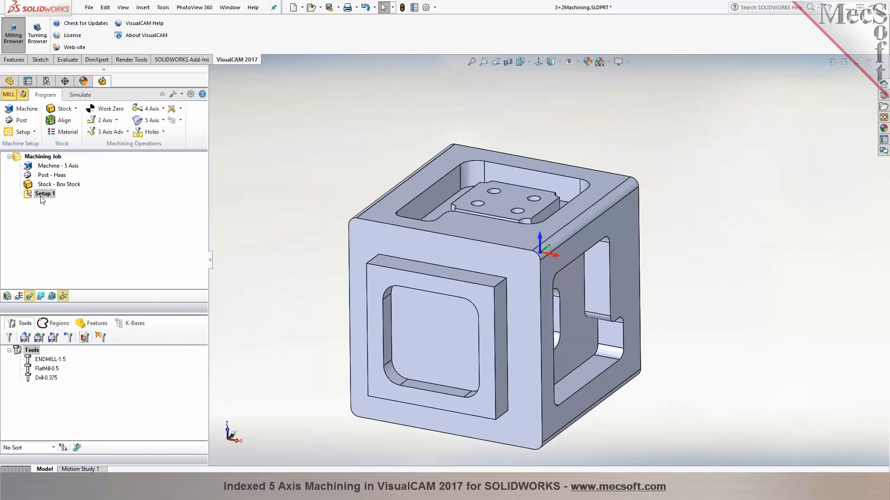
Start a 3-axis Horizontal Roughing operation with the tangent edge loop around the top face's pocket as its containment region
{"action": "left_click", "coordinate": [122, 134]}
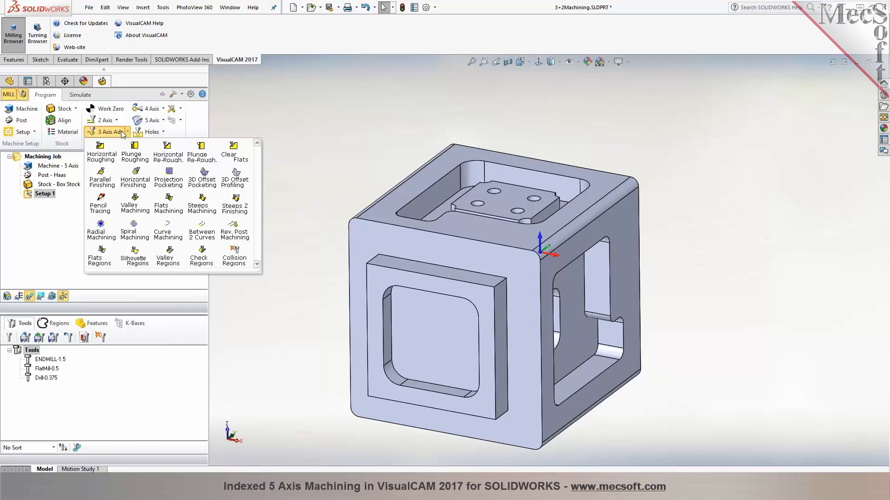
{"action": "left_click", "coordinate": [102, 160]}
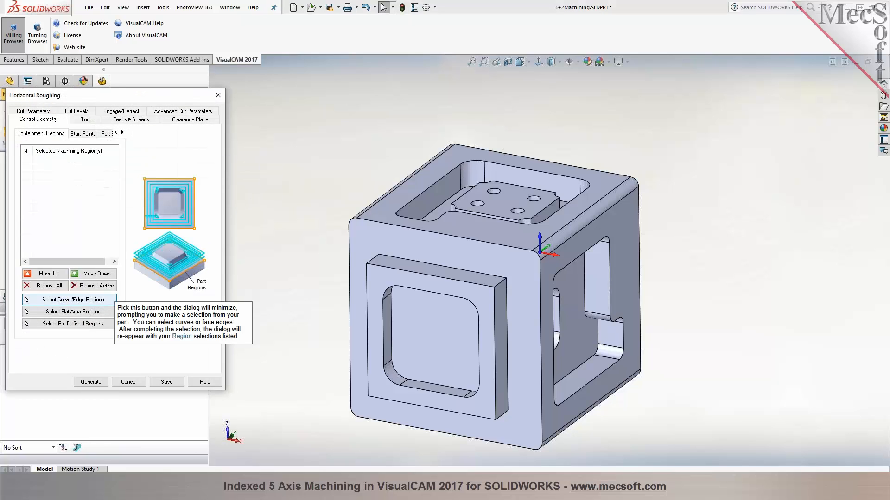
{"action": "left_click", "coordinate": [104, 298]}
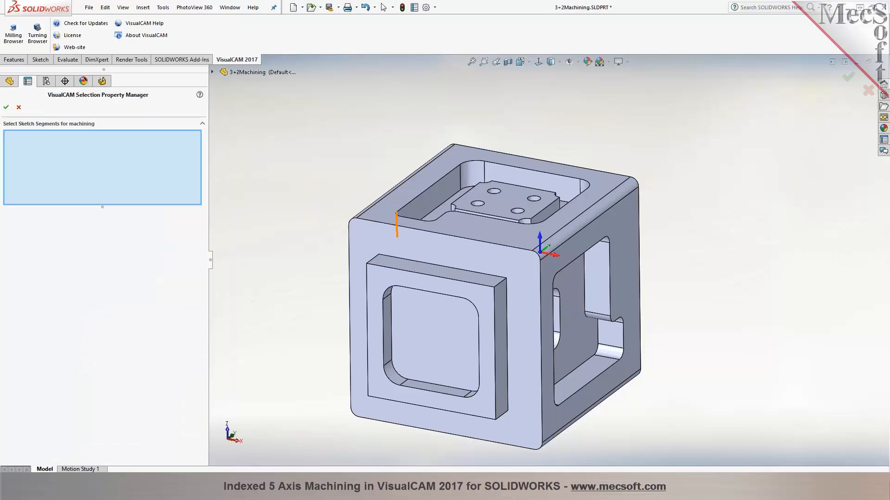
{"action": "right_click", "coordinate": [405, 214]}
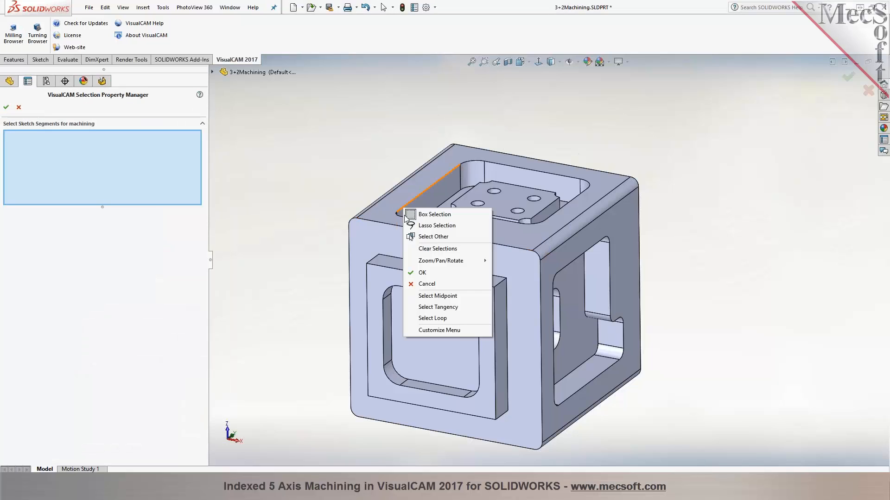
{"action": "left_click", "coordinate": [443, 307]}
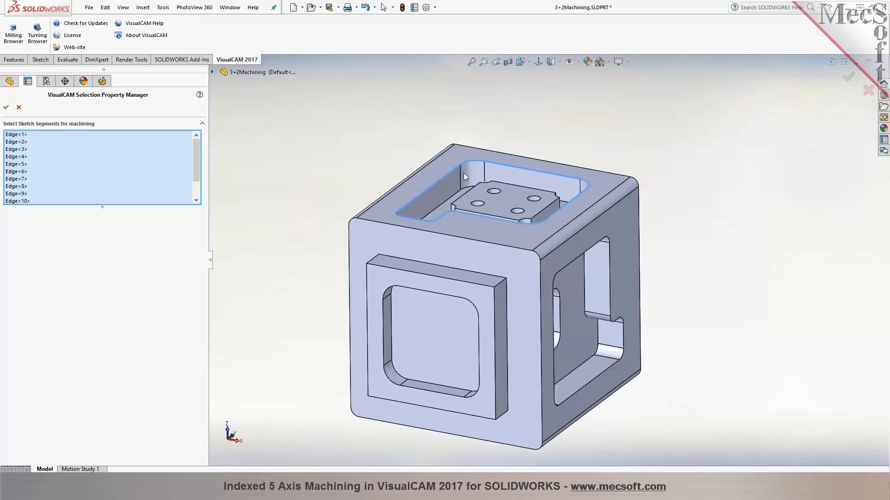
{"action": "left_click", "coordinate": [6, 107]}
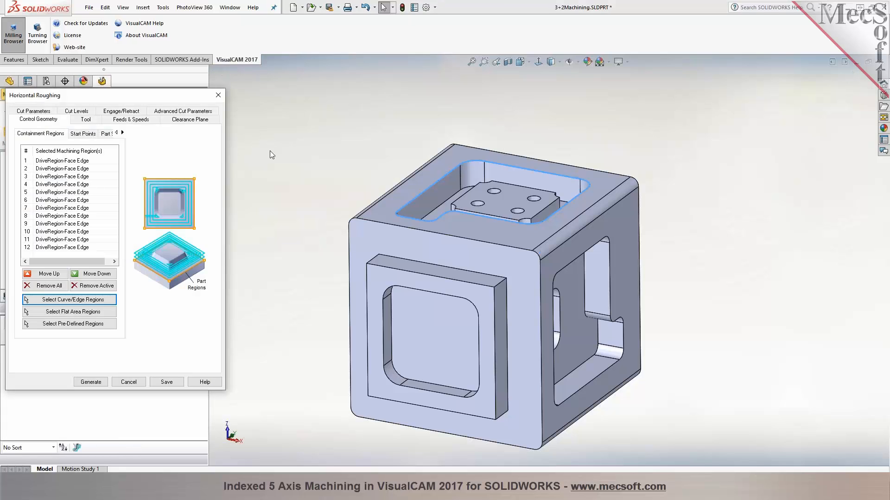
Choose FlatMill-0.5 as the tool for the Horizontal Roughing operation
{"action": "left_click", "coordinate": [79, 120]}
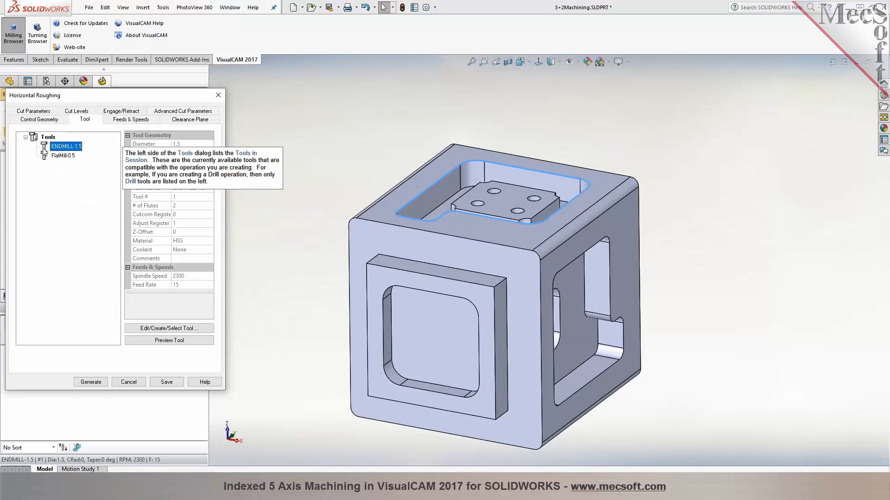
{"action": "left_click", "coordinate": [45, 157]}
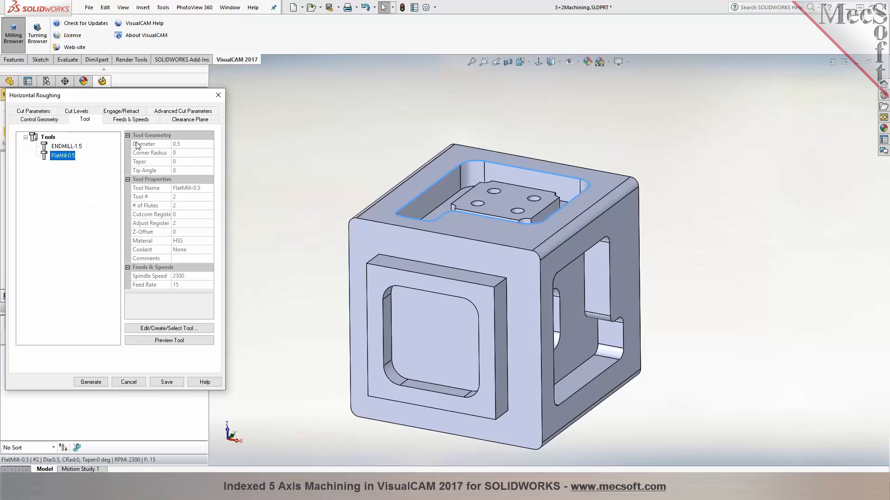
Enable Clear Flats in the Horizontal Roughing cut levels, keeping the stepdown at 50% of tool diameter, and generate the toolpath
{"action": "left_click", "coordinate": [150, 121]}
{"action": "left_click", "coordinate": [191, 120]}
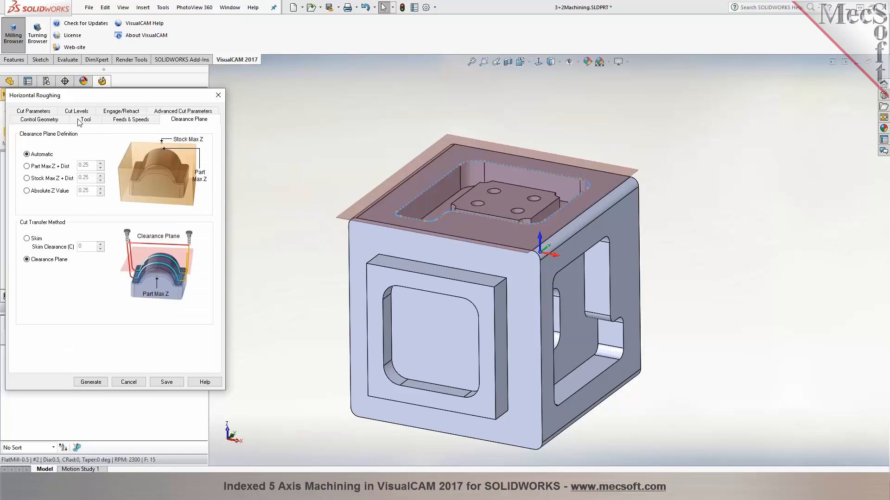
{"action": "left_click", "coordinate": [43, 113]}
{"action": "left_click", "coordinate": [76, 169]}
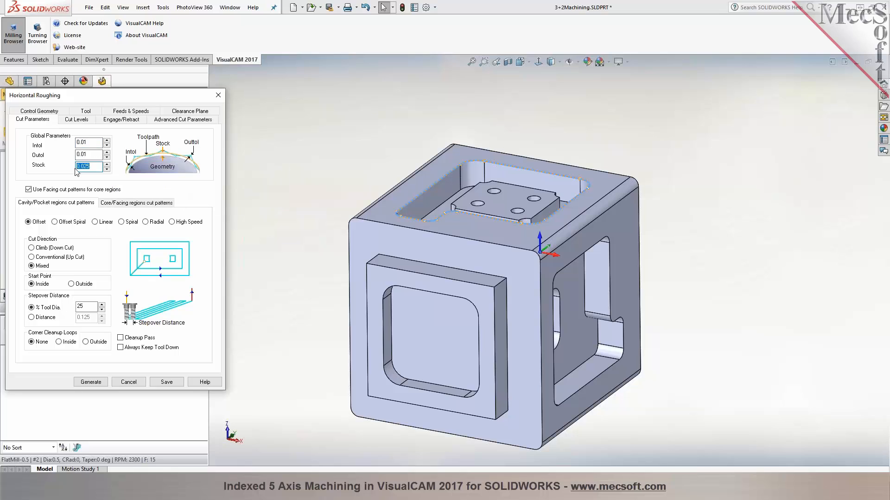
{"action": "left_click", "coordinate": [77, 119]}
{"action": "left_click", "coordinate": [33, 268]}
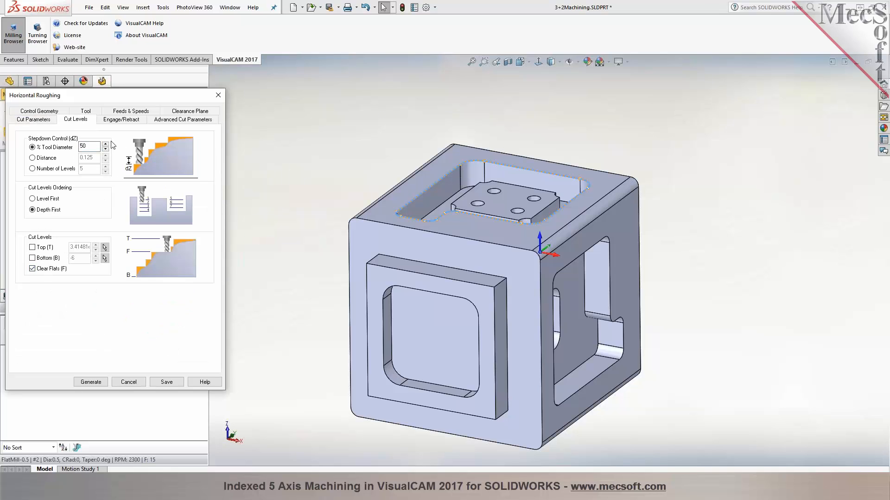
{"action": "left_click", "coordinate": [90, 382]}
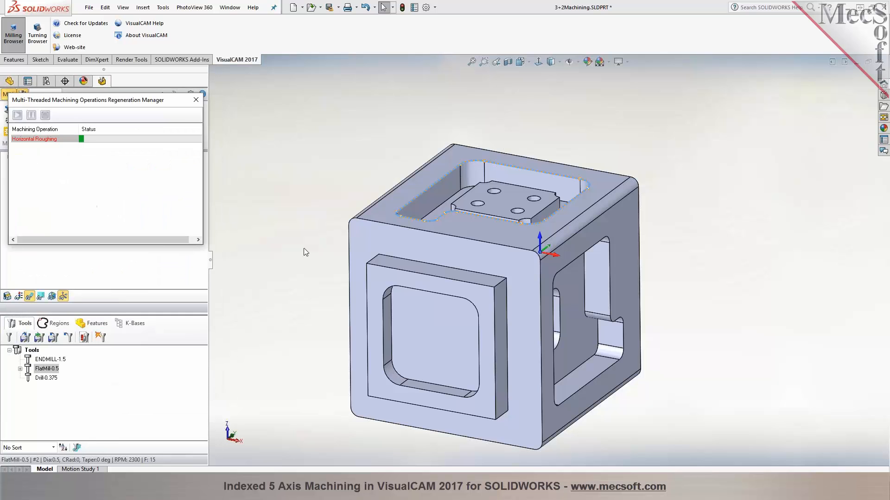
Inspect the Horizontal Roughing toolpath and simulate its material removal on the box stock
{"action": "mouse_move", "coordinate": [288, 186]}
{"action": "middle_mouse_down"}
{"action": "mouse_move", "coordinate": [280, 254]}
{"action": "mouse_move", "coordinate": [288, 180]}
{"action": "middle_mouse_up"}
{"action": "scroll", "coordinate": [532, 181], "scroll_direction": "down", "scroll_amount": 2}
{"action": "middle_click_drag", "start_coordinate": [553, 161], "coordinate": [580, 125]}
{"action": "left_click", "coordinate": [80, 94]}
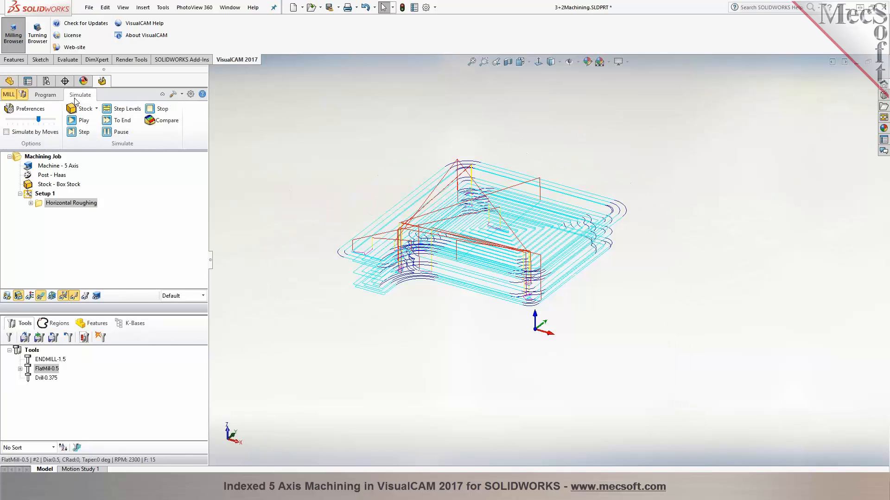
{"action": "left_click", "coordinate": [73, 121]}
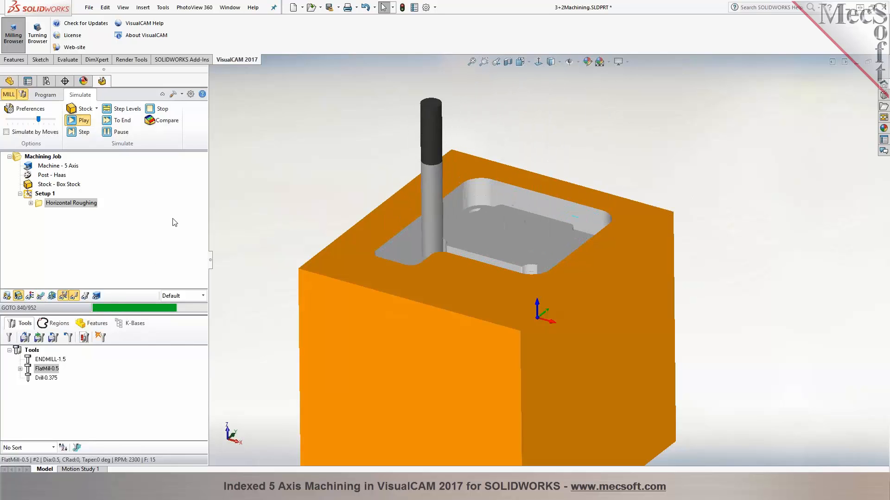
{"action": "middle_click_drag", "start_coordinate": [345, 141], "coordinate": [324, 145]}
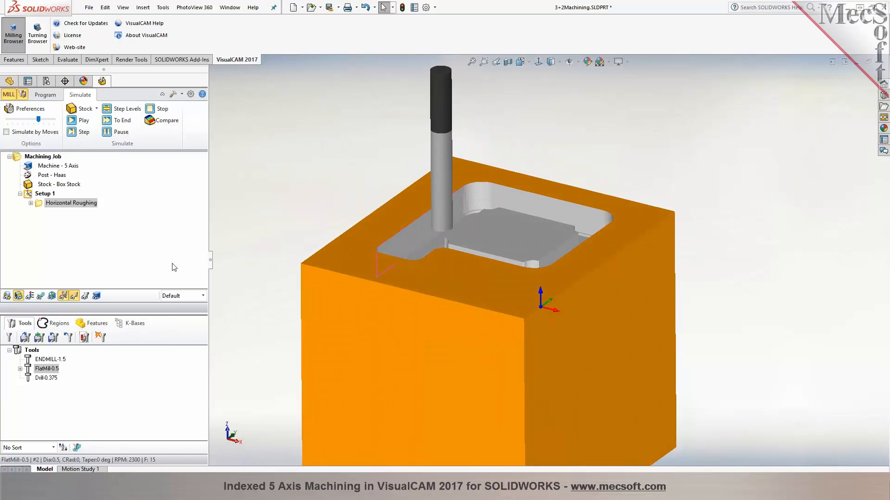
Start a 3-axis Horizontal Finishing operation with the tangent edge loop around the top pocket as its containment region
{"action": "left_click", "coordinate": [46, 95]}
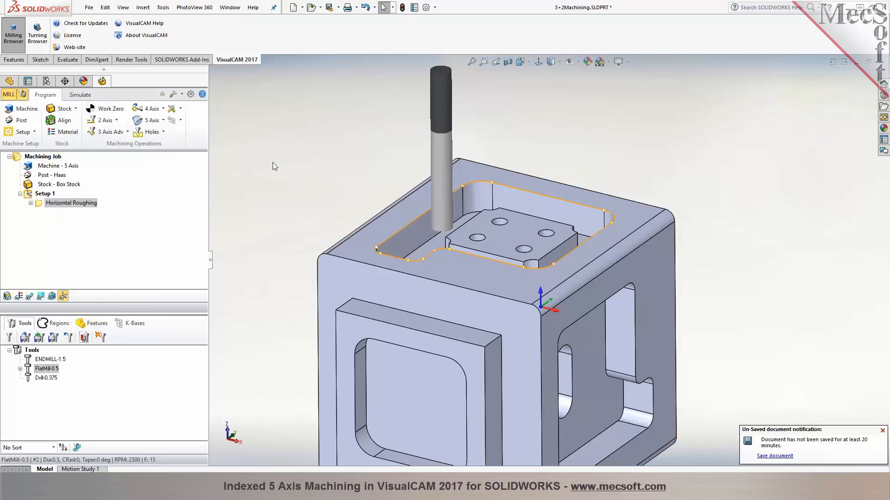
{"action": "left_click", "coordinate": [880, 430]}
{"action": "left_click", "coordinate": [122, 133]}
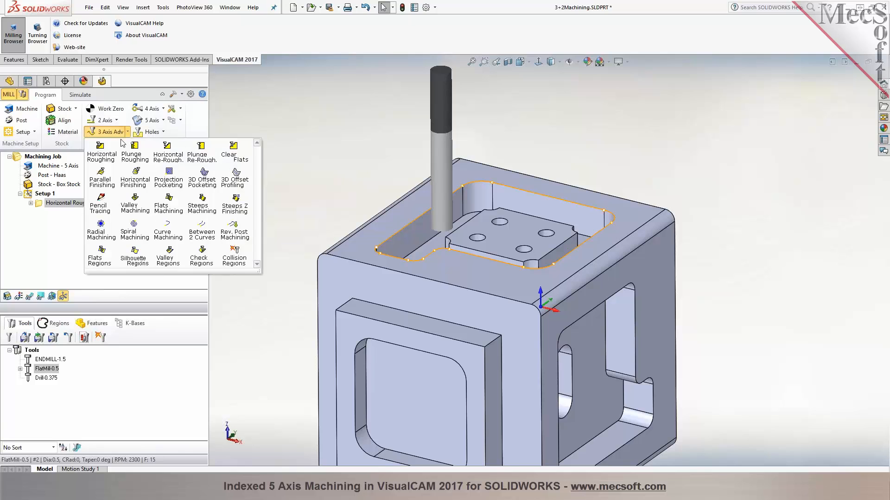
{"action": "left_click", "coordinate": [130, 176]}
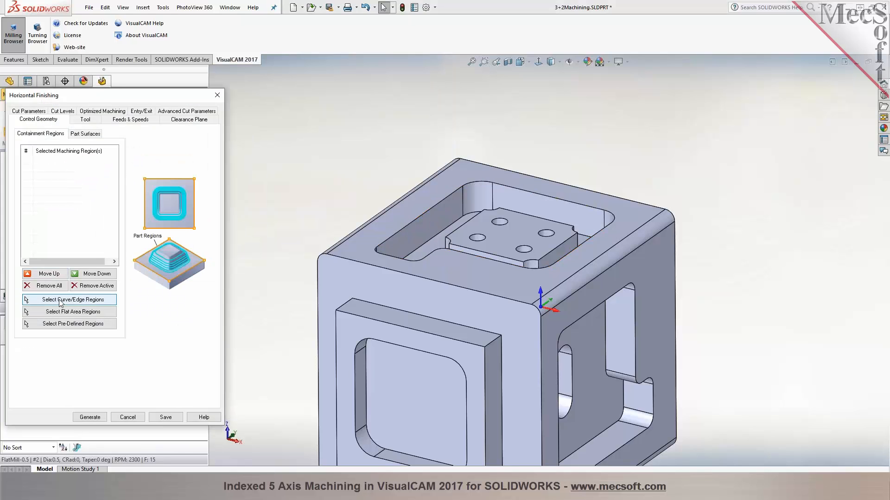
{"action": "left_click", "coordinate": [69, 299]}
{"action": "right_click", "coordinate": [397, 233]}
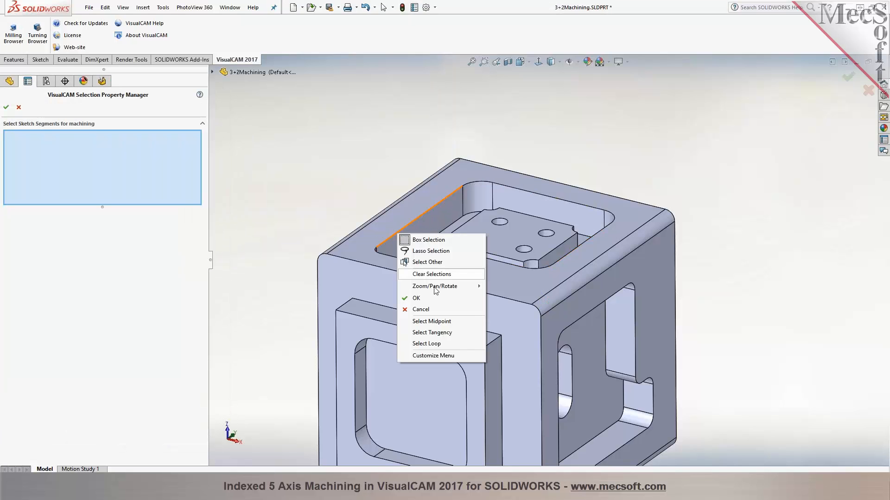
{"action": "left_click", "coordinate": [447, 332]}
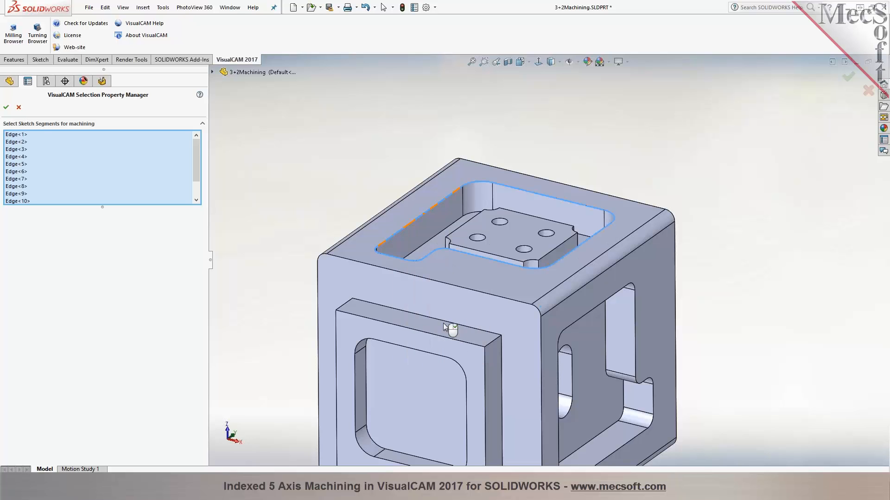
{"action": "left_click", "coordinate": [6, 107]}
Generate the Horizontal Finishing toolpath using FlatMill-0.5, a stepdown of 25% of tool diameter and Clear Flats enabled
{"action": "left_click", "coordinate": [80, 120]}
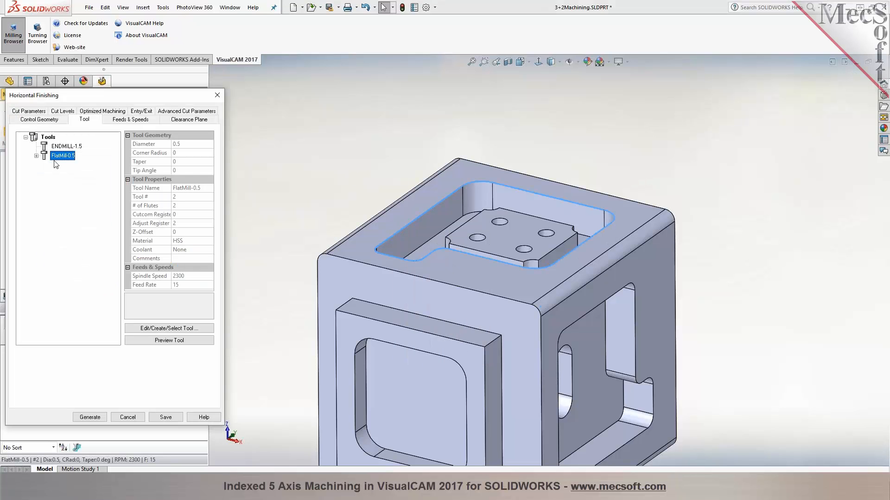
{"action": "left_click", "coordinate": [40, 112]}
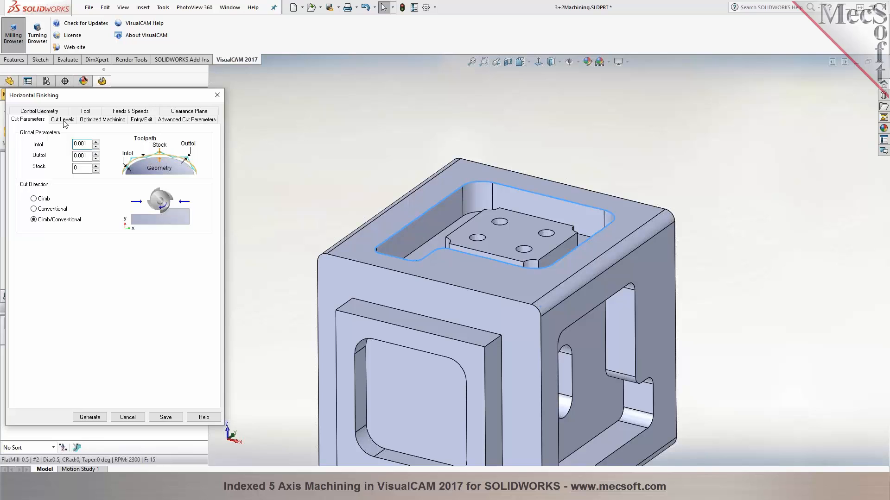
{"action": "left_click", "coordinate": [65, 121]}
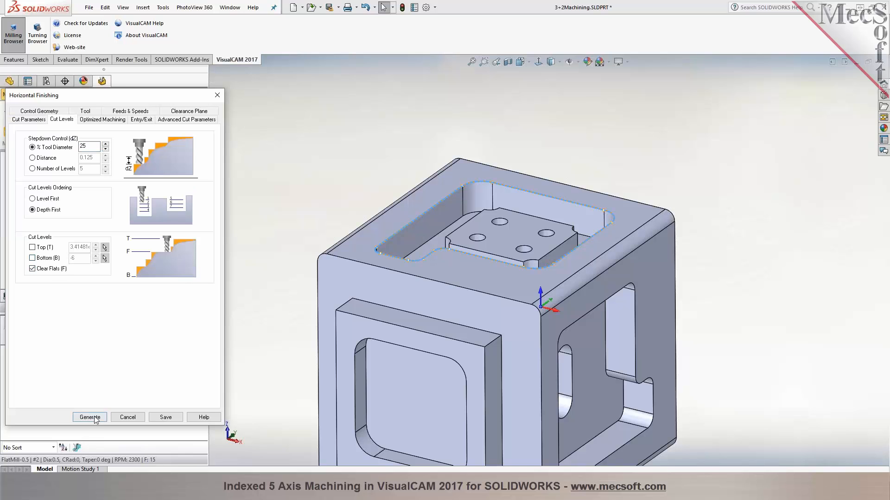
{"action": "left_click", "coordinate": [90, 417]}
Simulate the Horizontal Finishing toolpath in the top pocket and return to programming the job
{"action": "left_click", "coordinate": [30, 295]}
{"action": "mouse_move", "coordinate": [280, 160]}
{"action": "middle_mouse_down"}
{"action": "mouse_move", "coordinate": [281, 233]}
{"action": "mouse_move", "coordinate": [282, 173]}
{"action": "middle_mouse_up"}
{"action": "left_click", "coordinate": [82, 95]}
{"action": "left_click", "coordinate": [83, 121]}
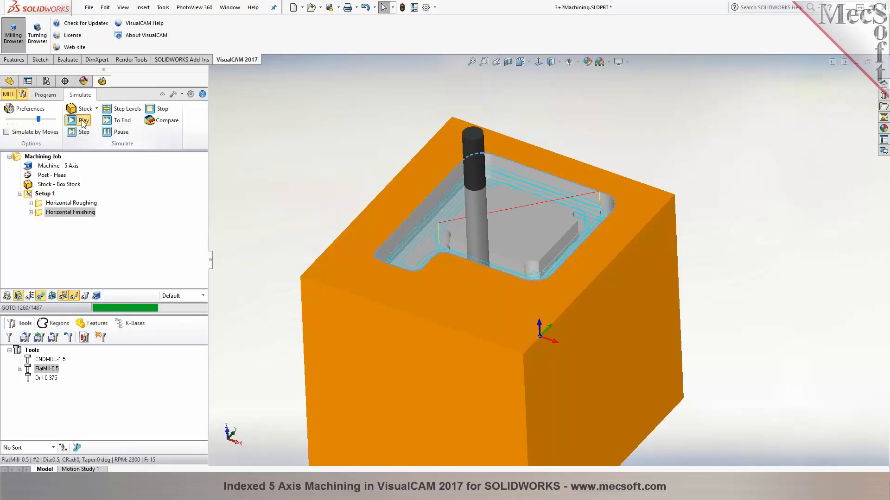
{"action": "left_click", "coordinate": [45, 94]}
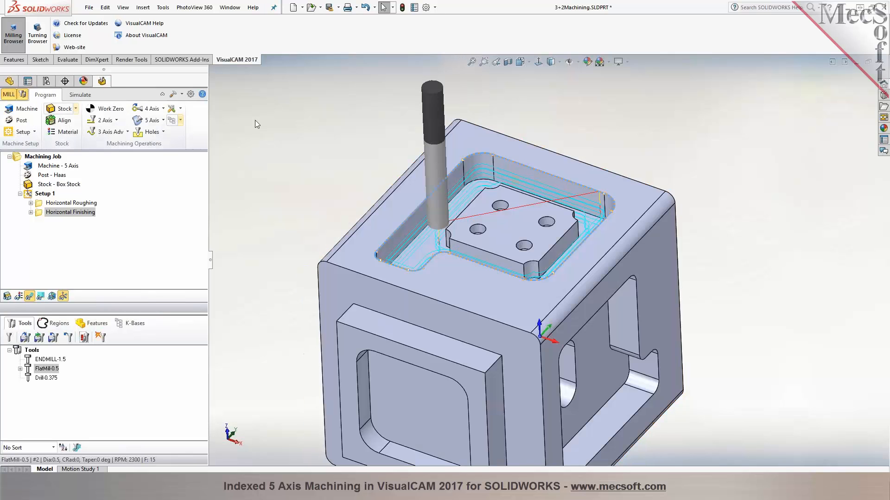
Examine the four holes on the raised island inside the top pocket
{"action": "scroll", "coordinate": [532, 212], "scroll_direction": "down", "scroll_amount": 3}
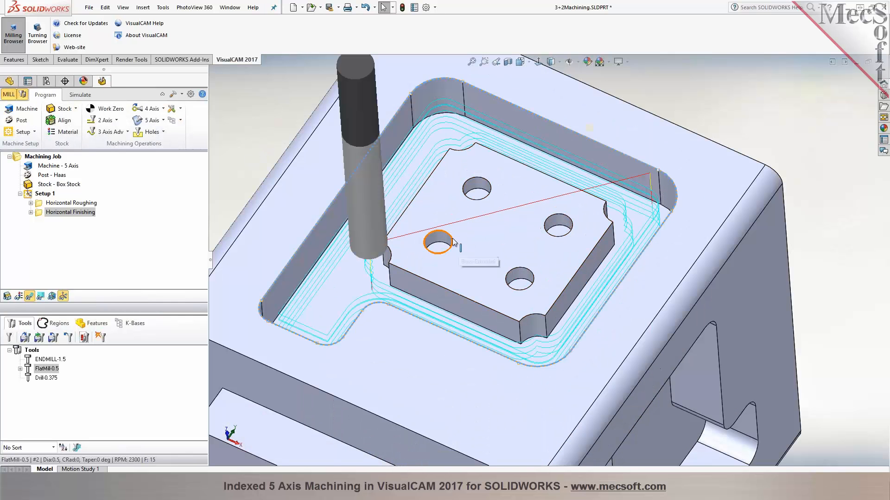
{"action": "left_click", "coordinate": [452, 242]}
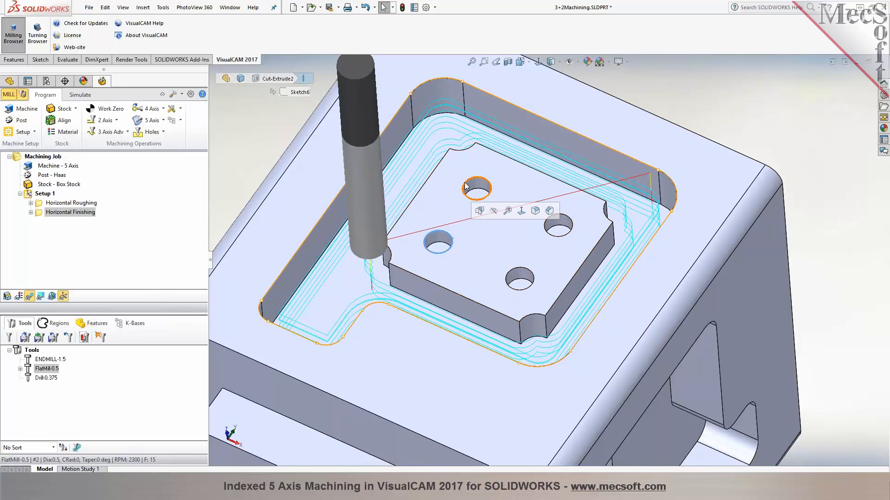
{"action": "scroll", "coordinate": [459, 211], "scroll_direction": "up", "scroll_amount": 5}
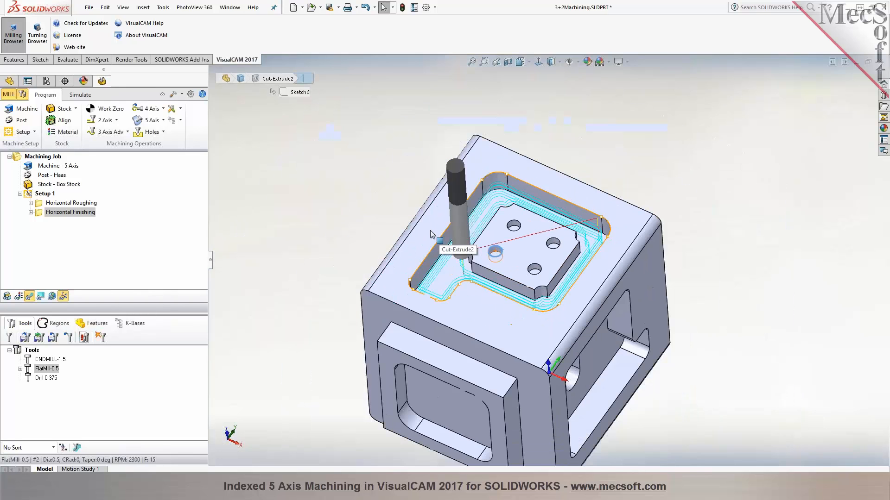
{"action": "middle_click_drag", "start_coordinate": [352, 193], "coordinate": [352, 147]}
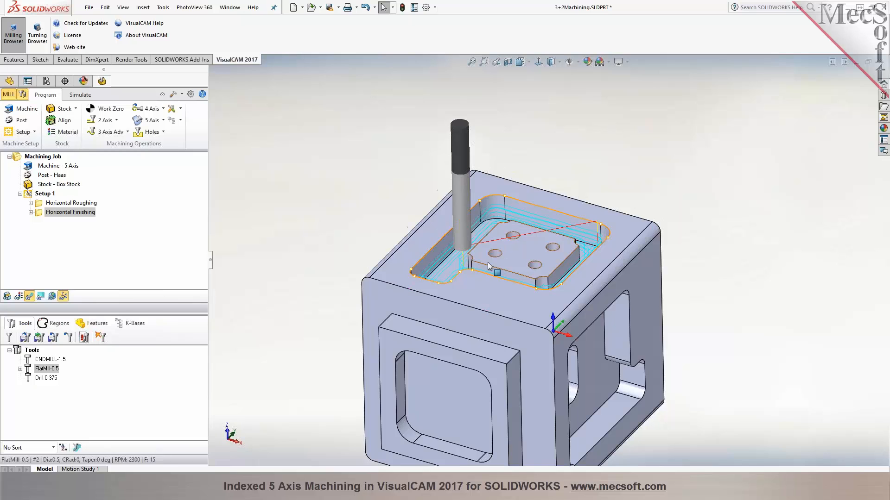
{"action": "scroll", "coordinate": [526, 273], "scroll_direction": "up", "scroll_amount": 3}
{"action": "scroll", "coordinate": [565, 278], "scroll_direction": "down", "scroll_amount": 2}
{"action": "scroll", "coordinate": [525, 235], "scroll_direction": "down", "scroll_amount": 3}
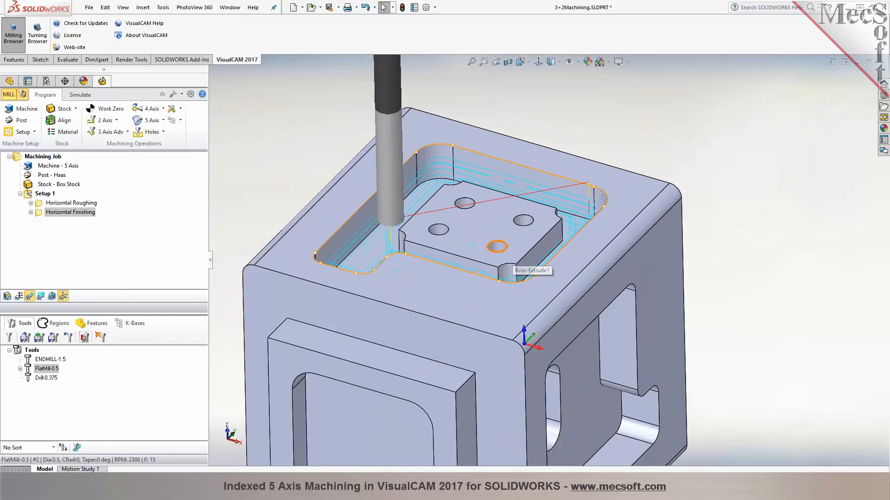
{"action": "scroll", "coordinate": [525, 235], "scroll_direction": "up", "scroll_amount": 2}
Start a Drill operation on the holes in the island's flat top face and choose Drill-0.375 as its tool
{"action": "left_click", "coordinate": [153, 132]}
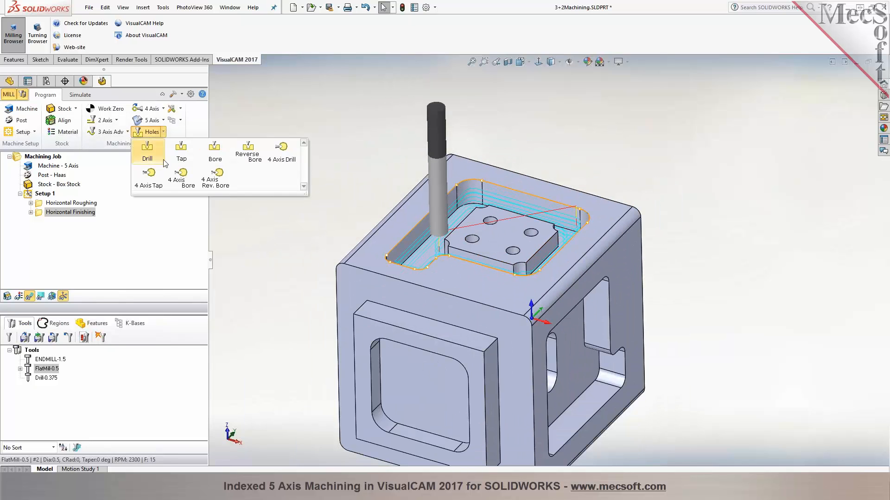
{"action": "left_click", "coordinate": [164, 162]}
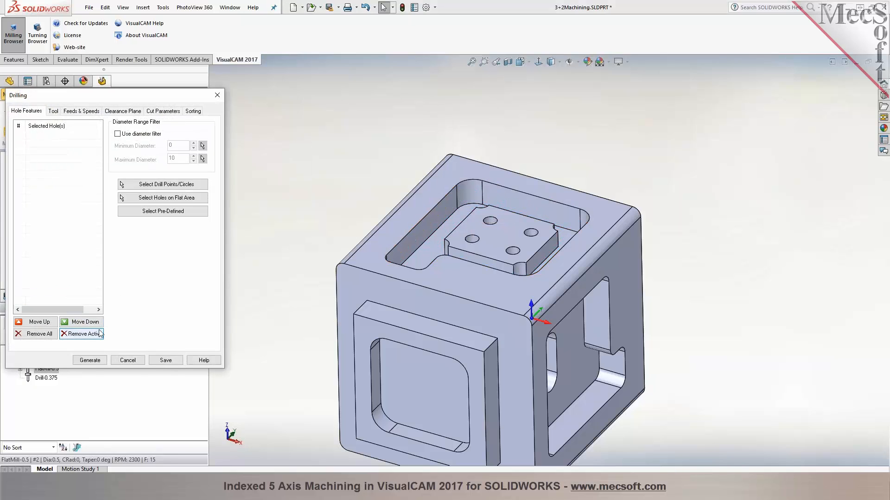
{"action": "left_click", "coordinate": [165, 198]}
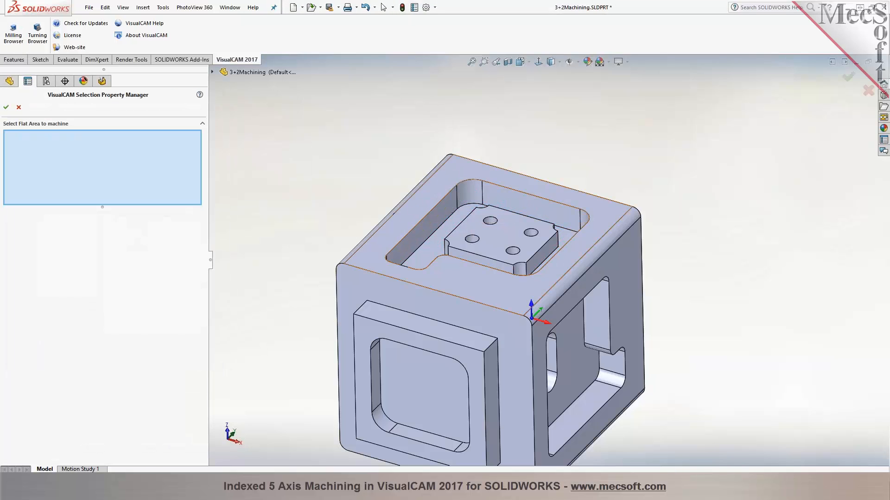
{"action": "left_click", "coordinate": [498, 238]}
{"action": "left_click", "coordinate": [4, 110]}
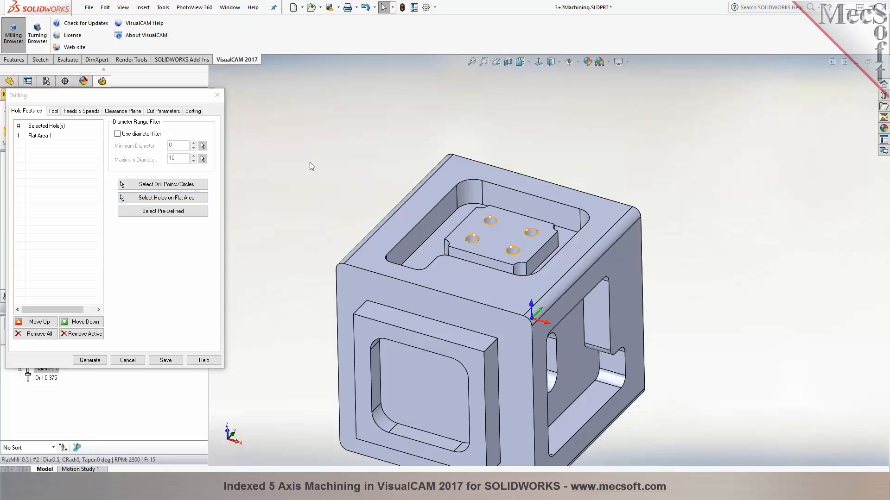
{"action": "left_click", "coordinate": [52, 111]}
{"action": "left_click", "coordinate": [62, 156]}
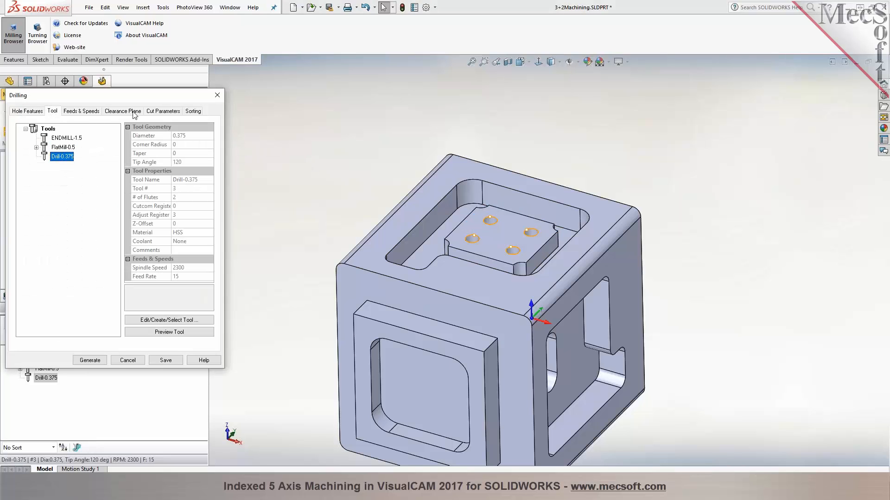
Set the drill depth to 0.25 by picking it from one of the holes on the model and generate the Standard Drill toolpath
{"action": "left_click", "coordinate": [161, 111]}
{"action": "scroll", "coordinate": [470, 203], "scroll_direction": "down", "scroll_amount": 4}
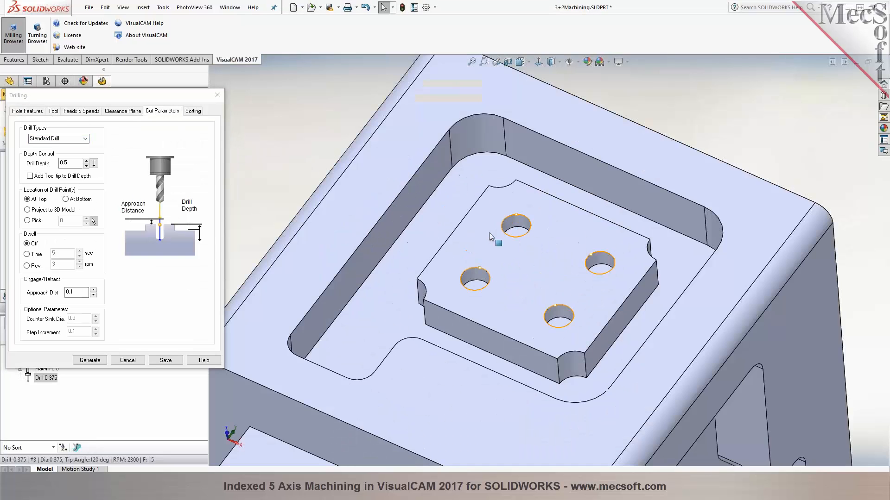
{"action": "left_click", "coordinate": [94, 163]}
{"action": "left_click", "coordinate": [514, 233]}
{"action": "left_click", "coordinate": [517, 229]}
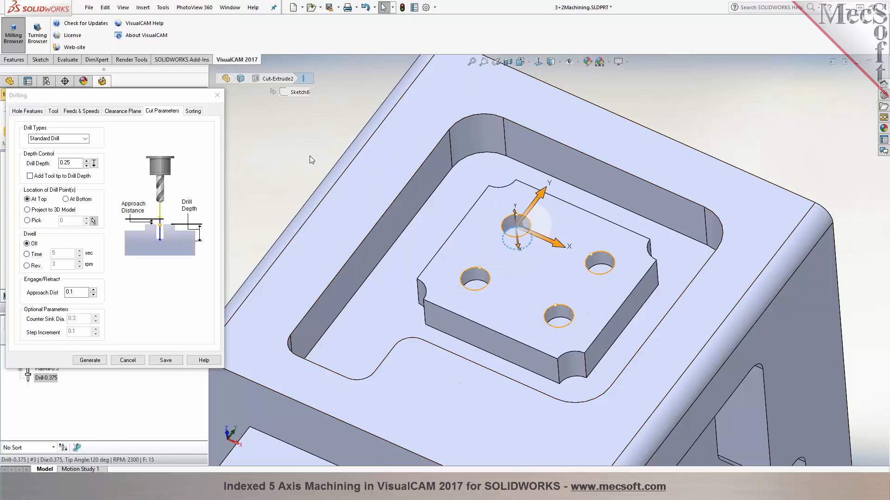
{"action": "scroll", "coordinate": [522, 245], "scroll_direction": "up", "scroll_amount": 4}
{"action": "scroll", "coordinate": [515, 244], "scroll_direction": "up", "scroll_amount": 1}
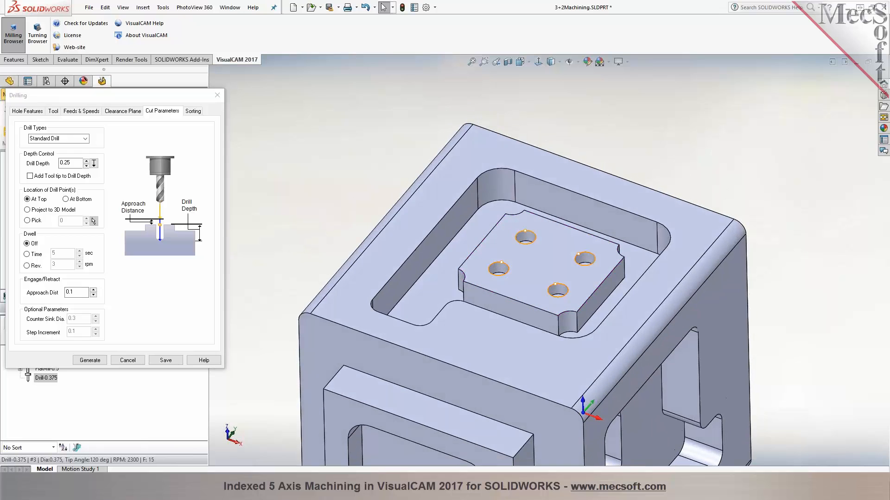
{"action": "left_click", "coordinate": [99, 361]}
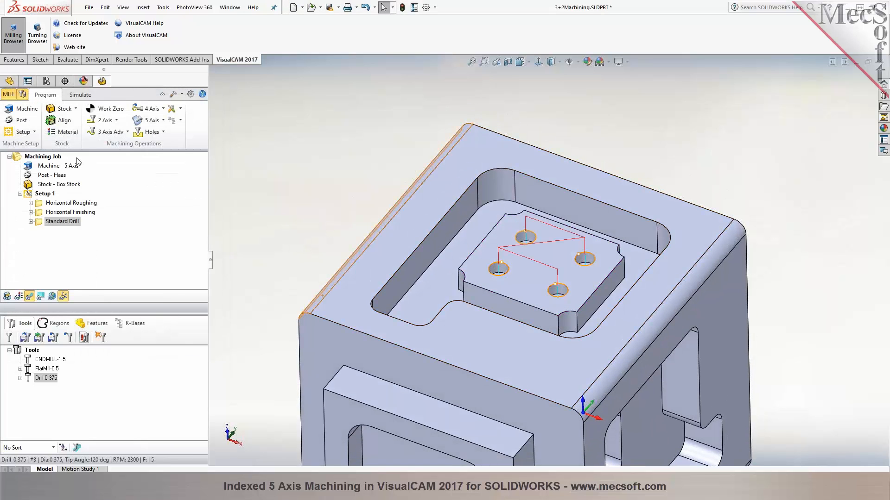
Simulate the Standard Drill operation on the island's holes and inspect the machined stock
{"action": "left_click", "coordinate": [80, 95]}
{"action": "left_click", "coordinate": [86, 110]}
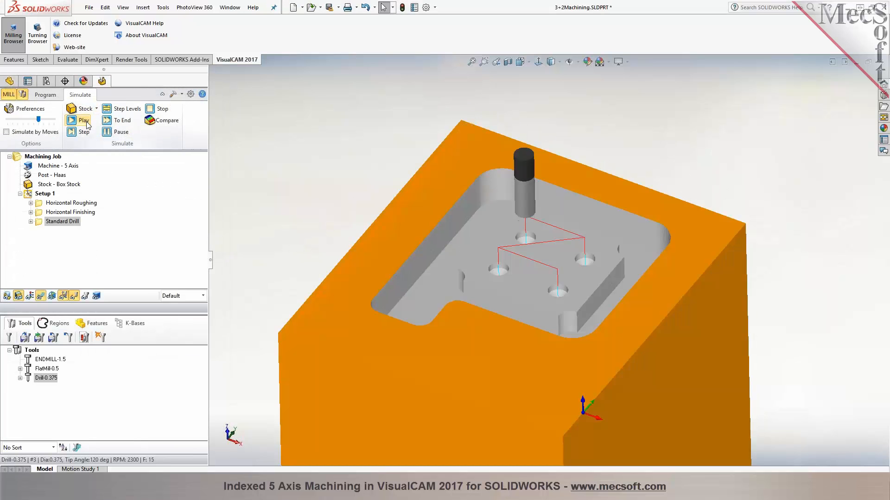
{"action": "middle_click_drag", "start_coordinate": [317, 153], "coordinate": [316, 175]}
{"action": "scroll", "coordinate": [316, 175], "scroll_direction": "up", "scroll_amount": 5}
{"action": "middle_click_drag", "start_coordinate": [591, 335], "coordinate": [589, 275]}
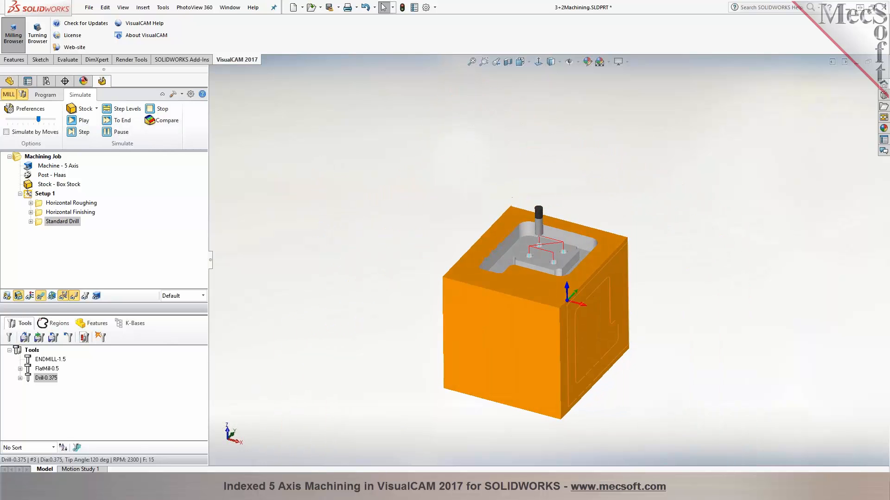
{"action": "scroll", "coordinate": [588, 274], "scroll_direction": "down", "scroll_amount": 3}
{"action": "mouse_move", "coordinate": [517, 294]}
{"action": "middle_mouse_down"}
{"action": "mouse_move", "coordinate": [523, 274]}
{"action": "mouse_move", "coordinate": [514, 294]}
{"action": "mouse_move", "coordinate": [516, 286]}
{"action": "middle_mouse_up"}
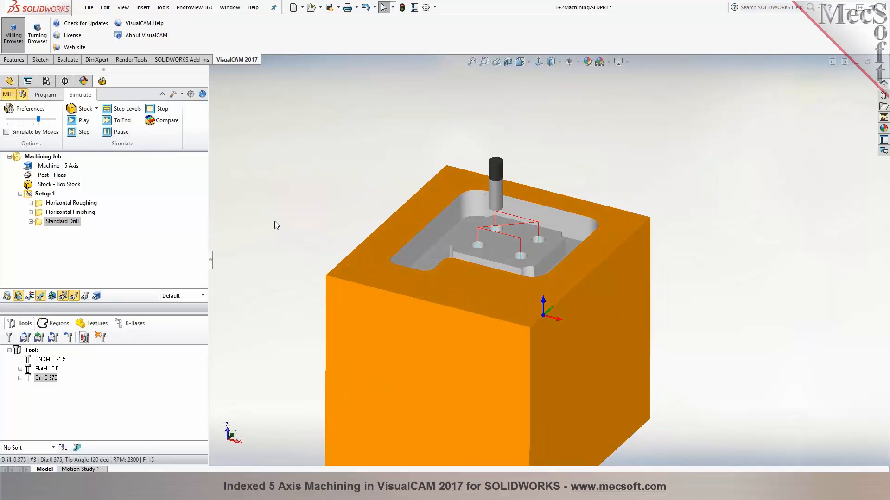
{"action": "left_click", "coordinate": [44, 95]}
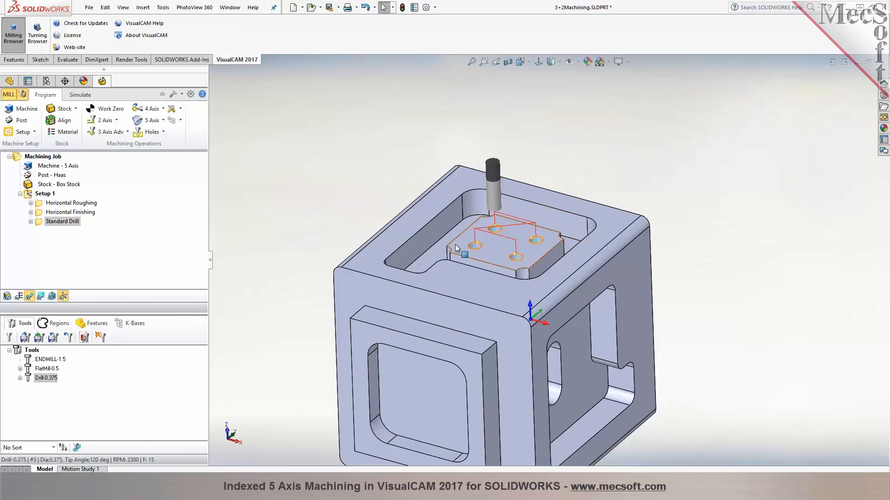
Set the machining preferences to always output drill cycles as linear motions, and regenerate the Standard Drill operation
{"action": "left_click", "coordinate": [190, 95]}
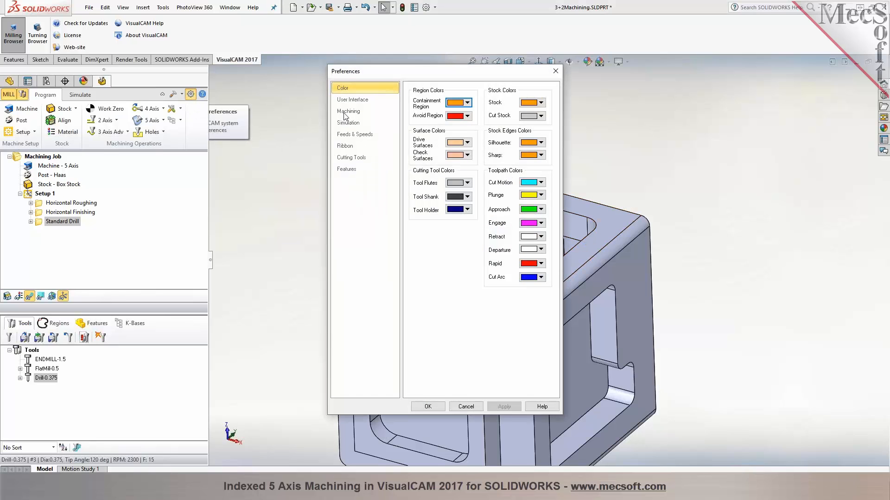
{"action": "left_click", "coordinate": [347, 113]}
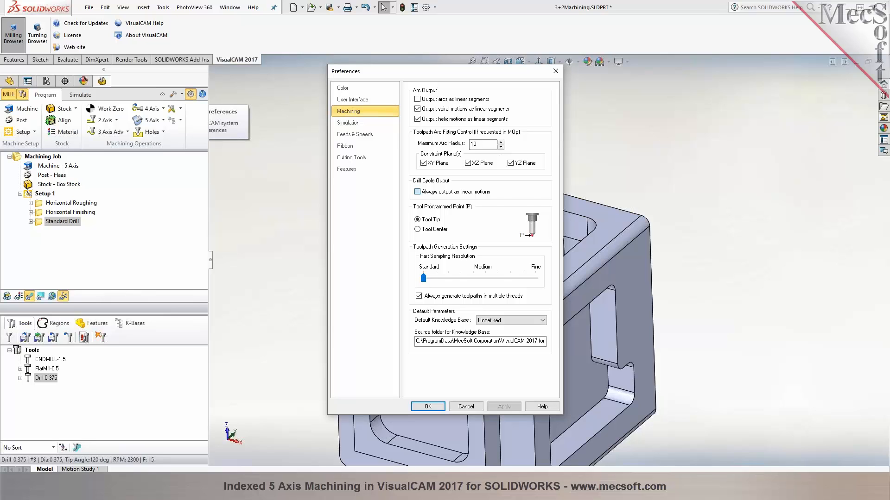
{"action": "left_click", "coordinate": [445, 192]}
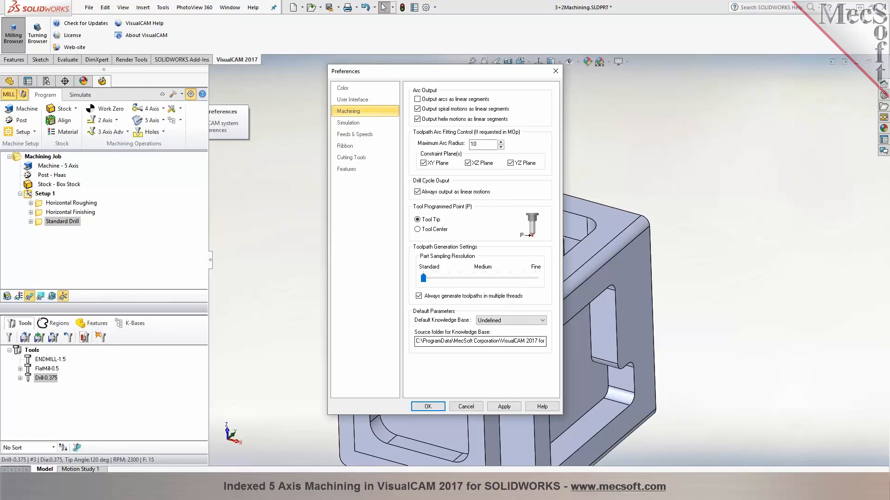
{"action": "left_click", "coordinate": [437, 408]}
{"action": "right_click", "coordinate": [72, 223]}
{"action": "left_click", "coordinate": [122, 230]}
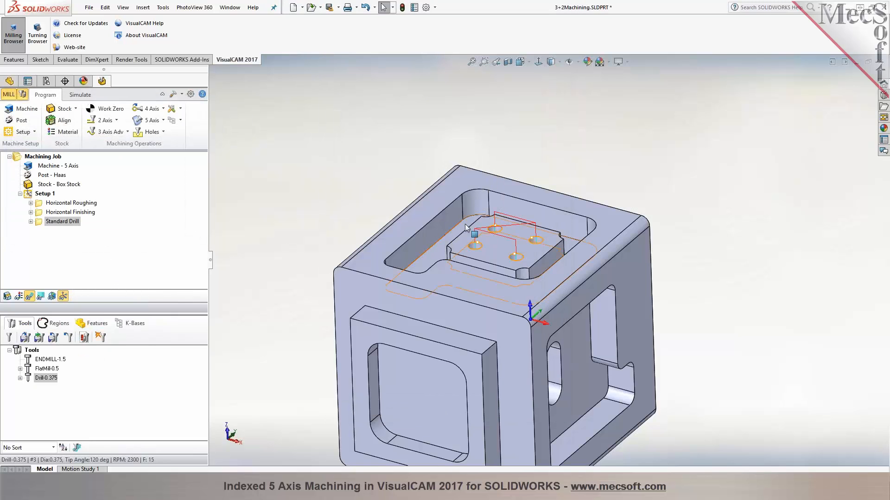
Simulate the regenerated Standard Drill operation and inspect the drilled holes in the stock before returning to the part model
{"action": "left_click", "coordinate": [80, 96]}
{"action": "left_click", "coordinate": [81, 109]}
{"action": "left_click", "coordinate": [83, 121]}
{"action": "middle_click_drag", "start_coordinate": [352, 200], "coordinate": [350, 143]}
{"action": "scroll", "coordinate": [352, 161], "scroll_direction": "up", "scroll_amount": 2}
{"action": "scroll", "coordinate": [637, 285], "scroll_direction": "down", "scroll_amount": 2}
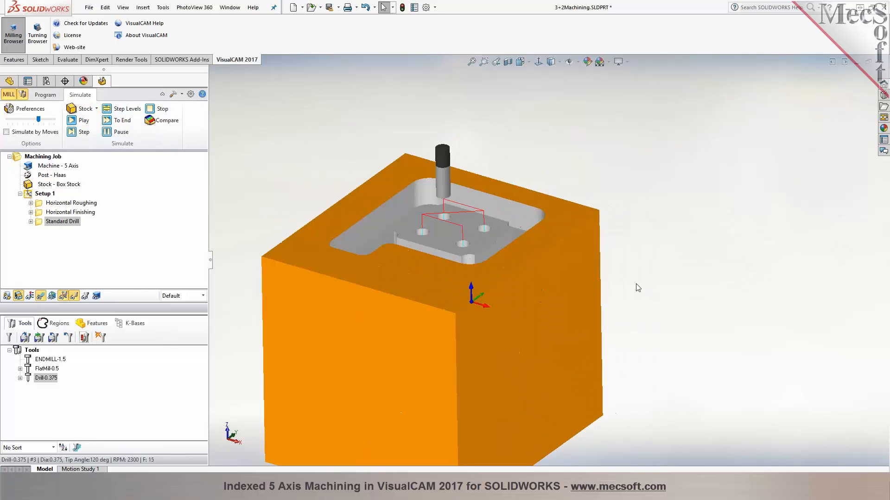
{"action": "left_click", "coordinate": [52, 98]}
{"action": "middle_click_drag", "start_coordinate": [293, 112], "coordinate": [300, 115]}
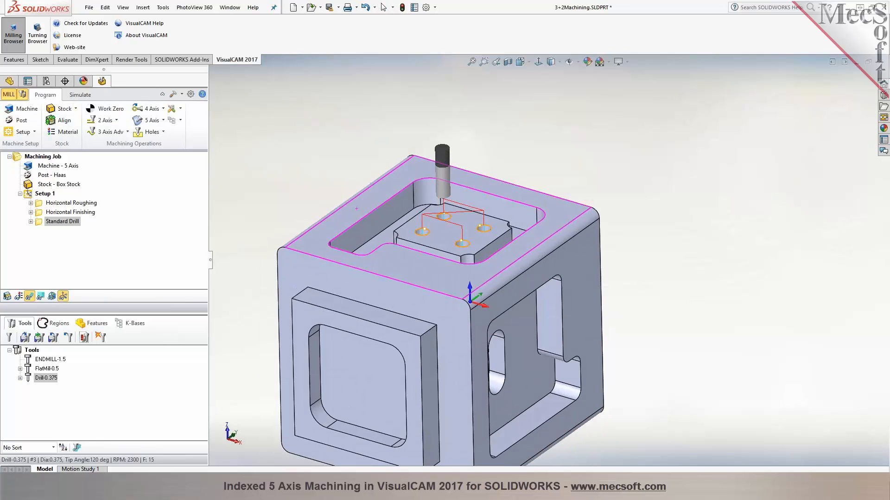
{"action": "scroll", "coordinate": [299, 115], "scroll_direction": "up", "scroll_amount": 3}
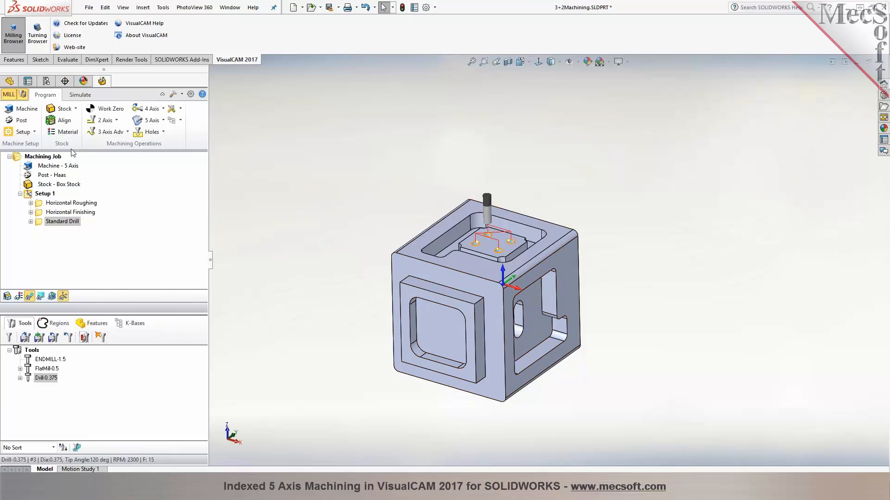
Start a new machining setup and align its orientation to the front face of the raised square frame on the cube's side
{"action": "left_click", "coordinate": [35, 132]}
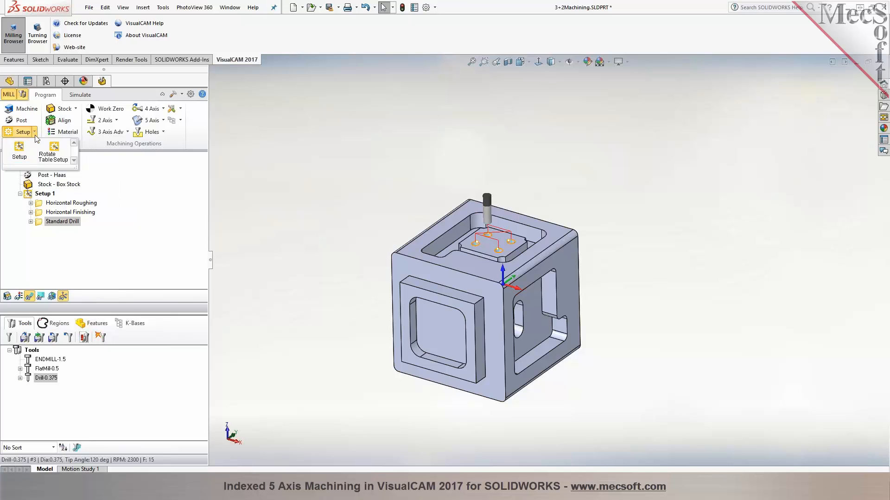
{"action": "left_click", "coordinate": [19, 151]}
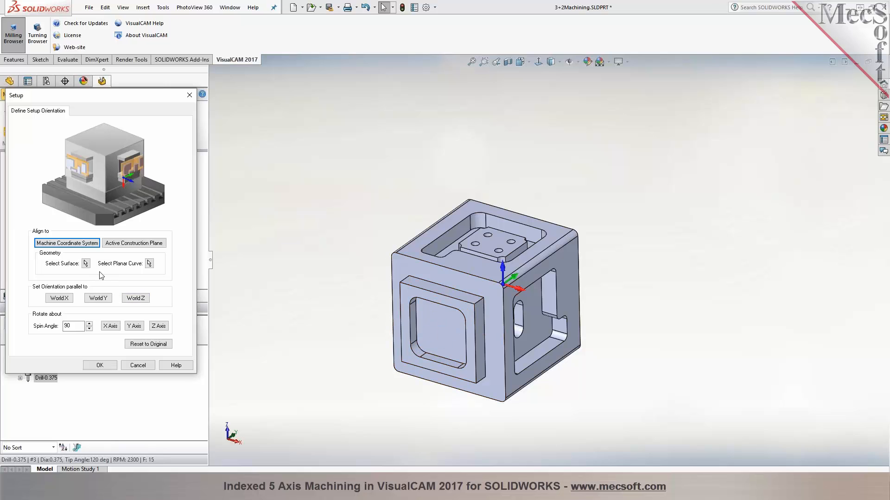
{"action": "left_click", "coordinate": [107, 327]}
{"action": "left_click", "coordinate": [60, 245]}
{"action": "left_click", "coordinate": [86, 264]}
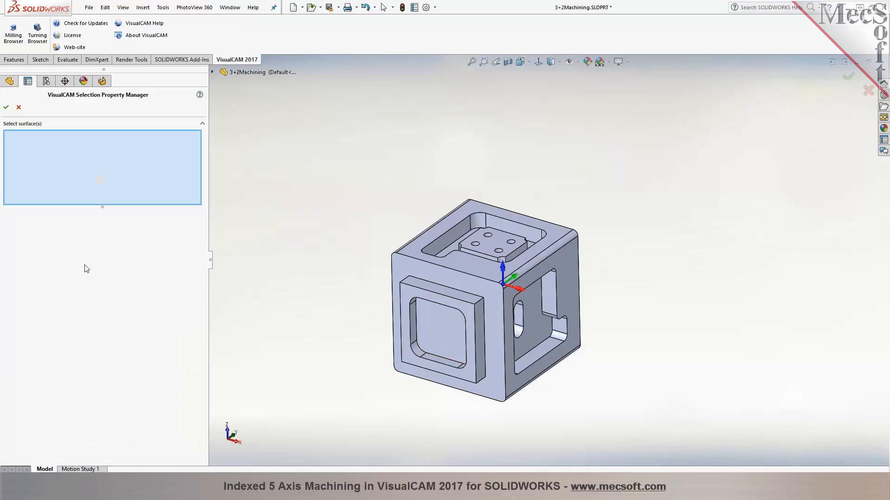
{"action": "left_click", "coordinate": [404, 292]}
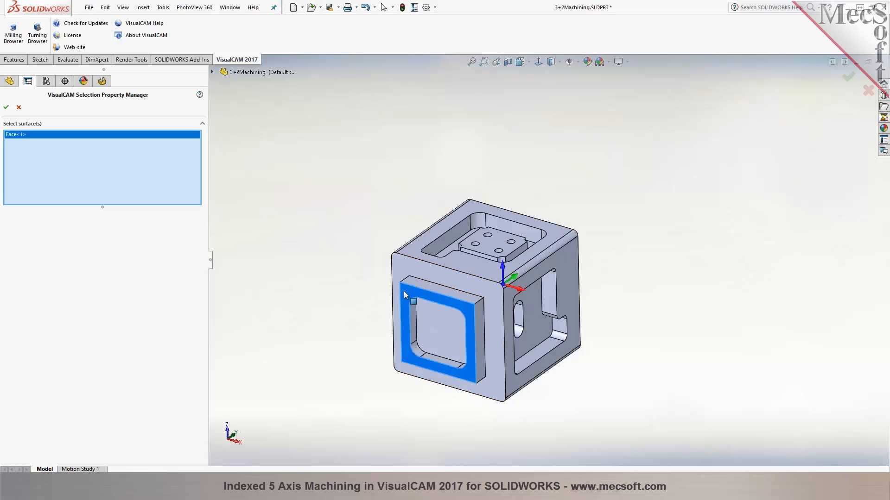
{"action": "left_click", "coordinate": [6, 107]}
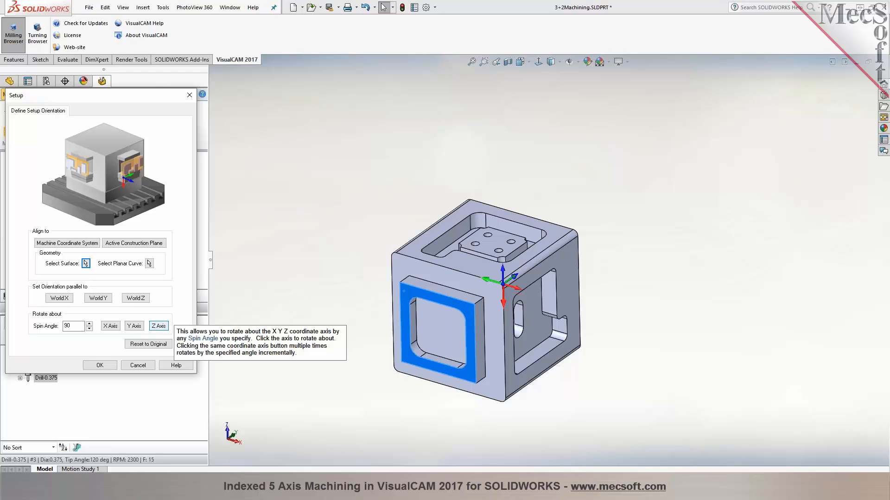
Spin the setup in 90-degree rotations until Z points out of the frame face and Y points up, accept it, and compare both setups
{"action": "left_click", "coordinate": [134, 327]}
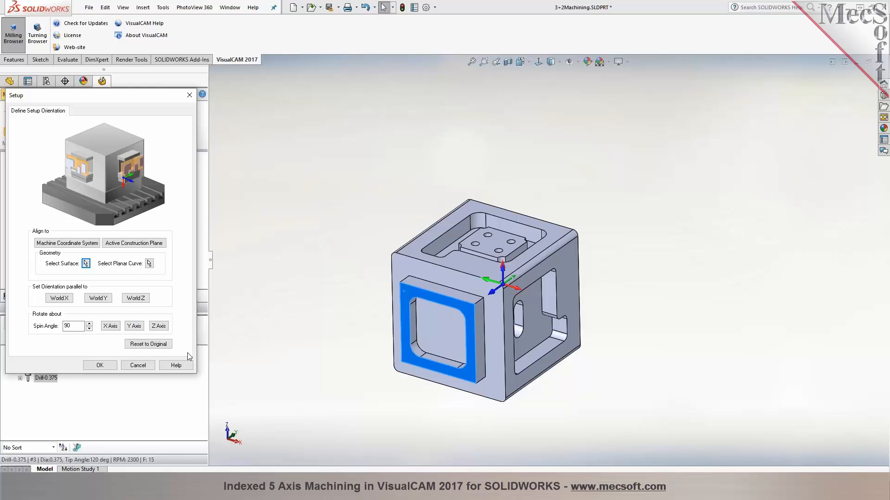
{"action": "left_click", "coordinate": [154, 327]}
{"action": "left_click", "coordinate": [100, 366]}
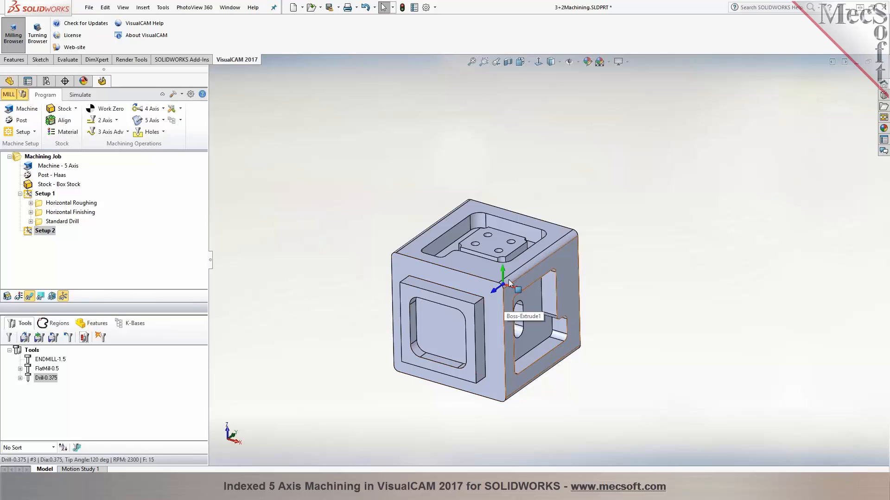
{"action": "left_click", "coordinate": [43, 195]}
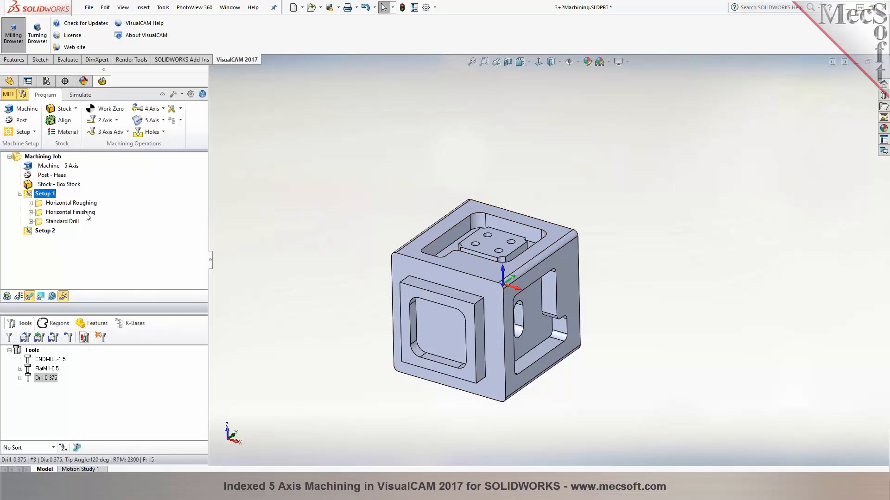
{"action": "left_click", "coordinate": [45, 232]}
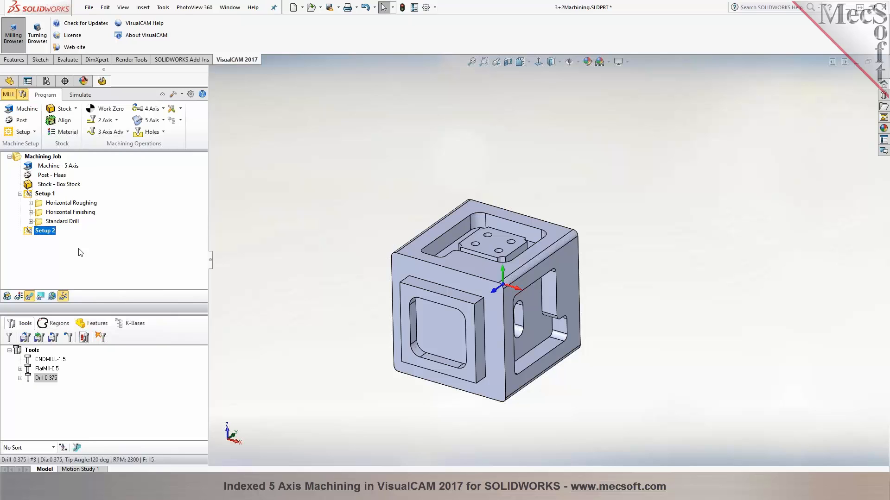
Copy the Horizontal Roughing operation from Setup 1 and paste it into Setup 2
{"action": "left_click", "coordinate": [73, 204]}
{"action": "right_click", "coordinate": [73, 204]}
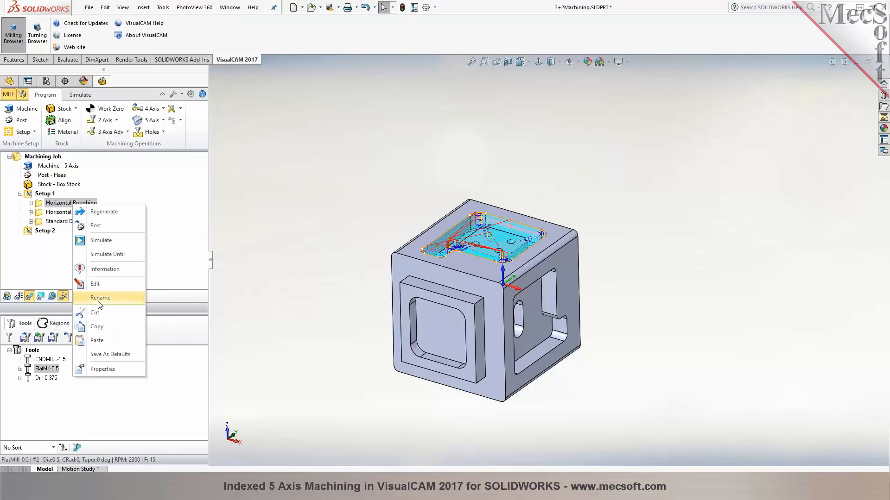
{"action": "left_click", "coordinate": [105, 327]}
{"action": "left_click", "coordinate": [40, 231]}
{"action": "right_click", "coordinate": [40, 232]}
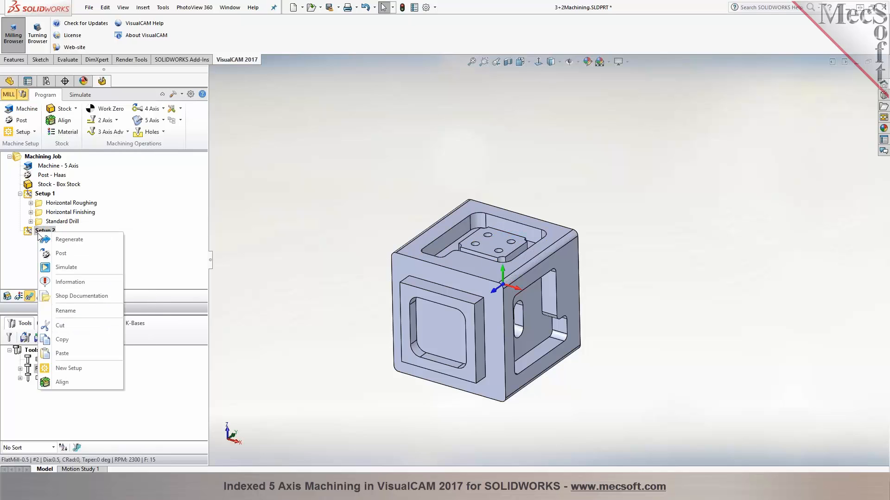
{"action": "left_click", "coordinate": [62, 353]}
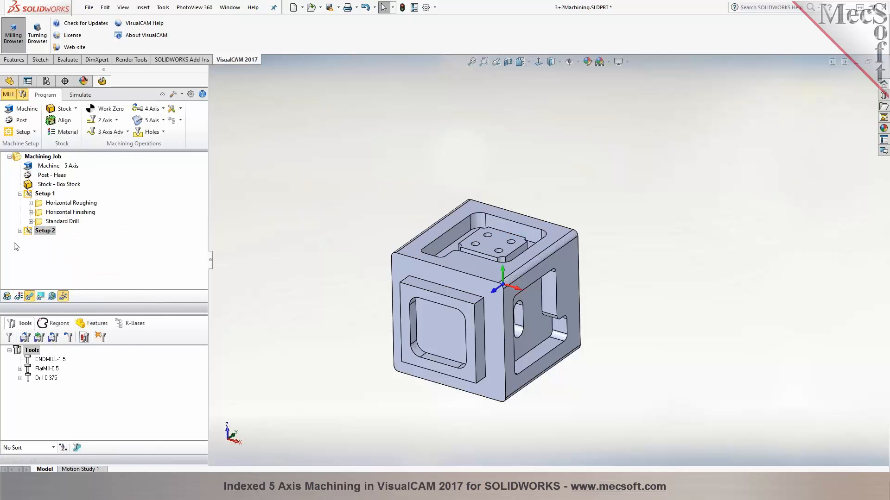
Edit the copied Horizontal Roughing in Setup 2 and set its bottom cut level by picking the cube face behind the raised frame
{"action": "double_click", "coordinate": [41, 241]}
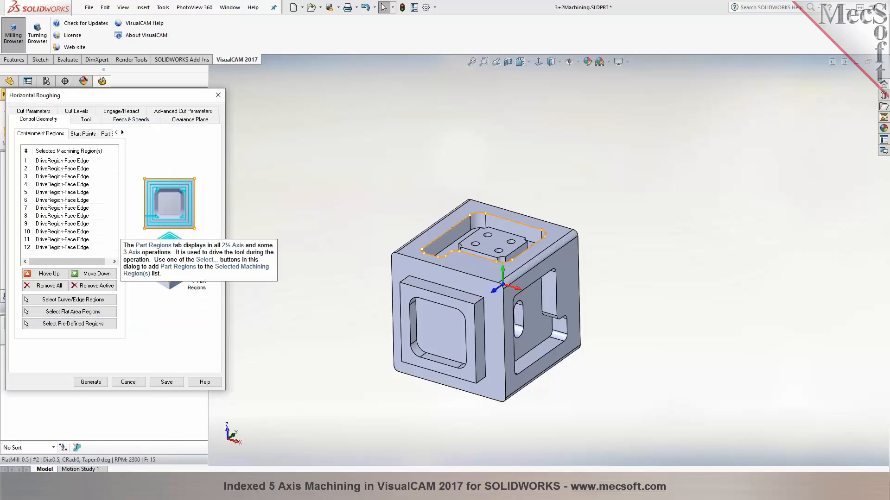
{"action": "left_click", "coordinate": [79, 111]}
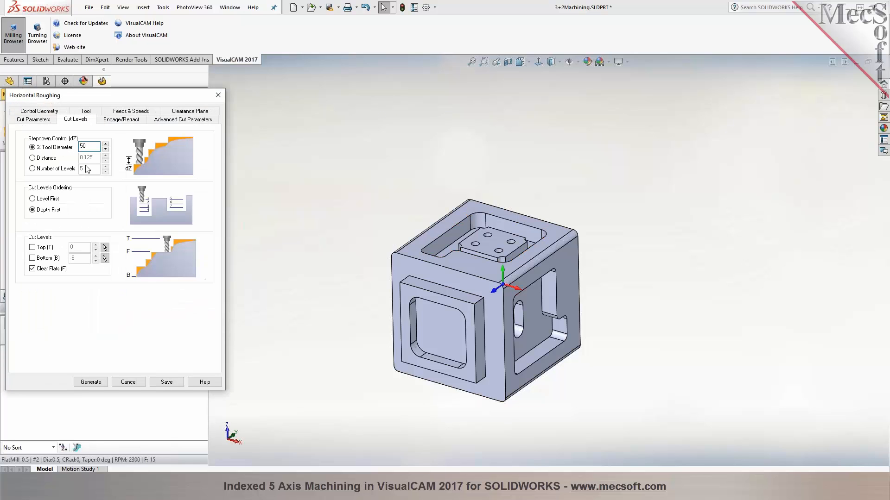
{"action": "left_click", "coordinate": [105, 258]}
{"action": "left_click", "coordinate": [497, 327]}
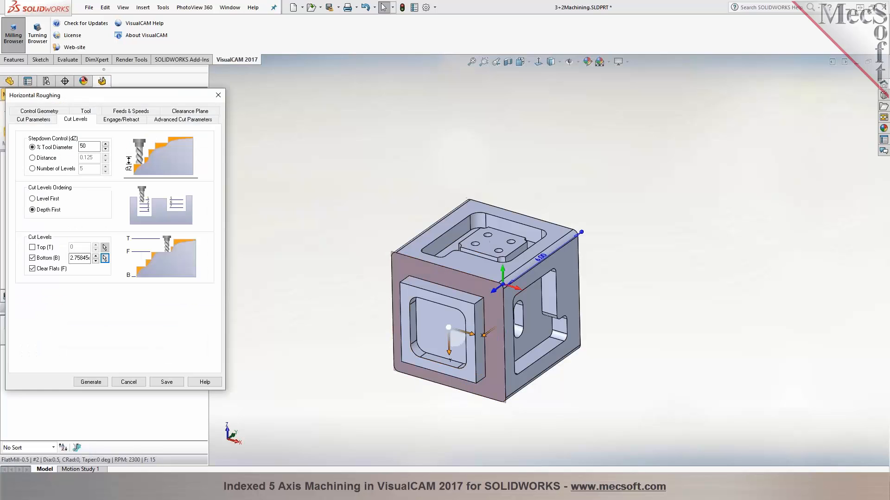
{"action": "middle_click_drag", "start_coordinate": [338, 240], "coordinate": [315, 248]}
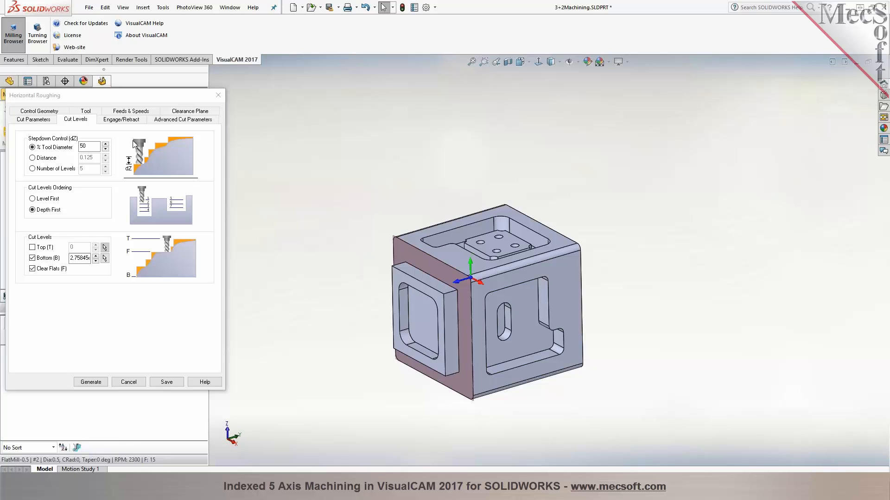
Check the automatic clearance plane against the raised frame and generate the Setup 2 Horizontal Roughing toolpath
{"action": "left_click", "coordinate": [183, 114]}
{"action": "middle_click_drag", "start_coordinate": [369, 158], "coordinate": [339, 159]}
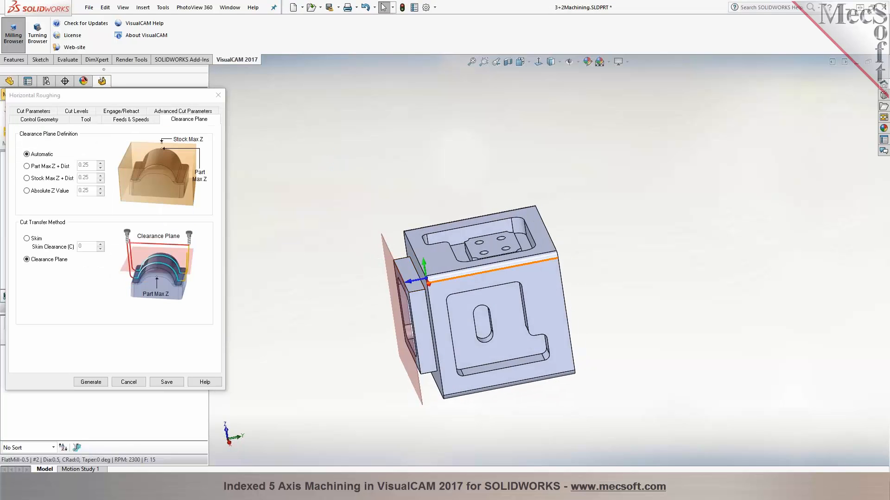
{"action": "middle_click_drag", "start_coordinate": [423, 279], "coordinate": [462, 278]}
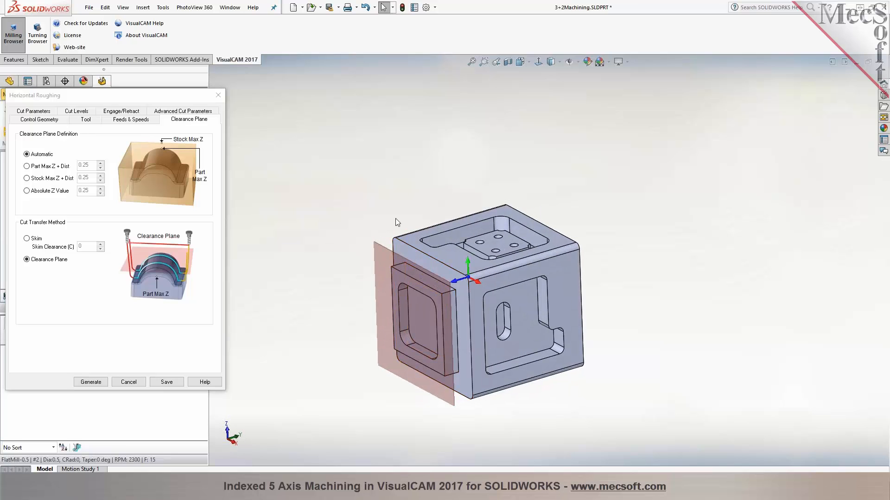
{"action": "left_click", "coordinate": [90, 382]}
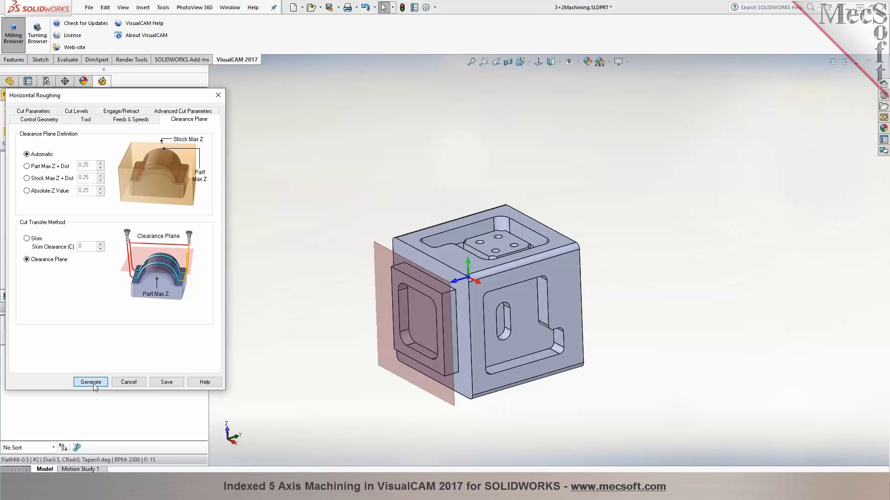
{"action": "middle_click_drag", "start_coordinate": [305, 257], "coordinate": [378, 298]}
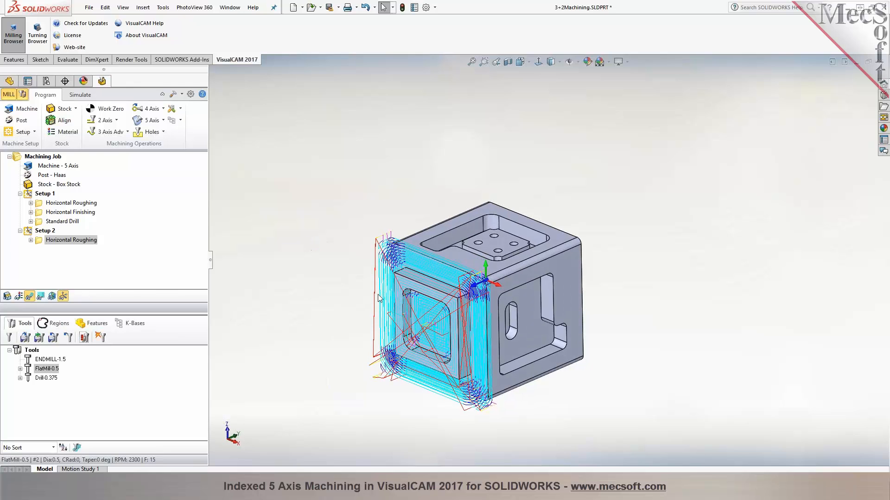
Simulate the Setup 2 Horizontal Roughing at a higher simulation speed and return to programming operations
{"action": "left_click", "coordinate": [80, 95]}
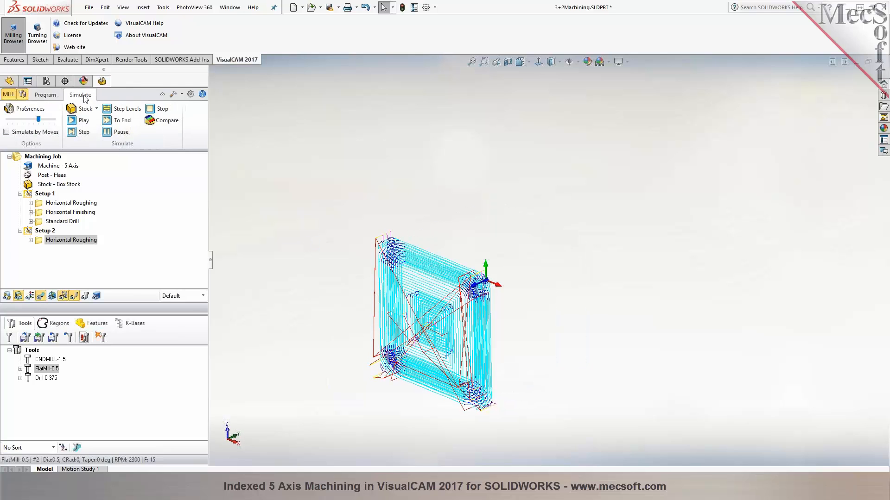
{"action": "left_click", "coordinate": [75, 121]}
{"action": "left_click_drag", "start_coordinate": [39, 121], "coordinate": [49, 121]}
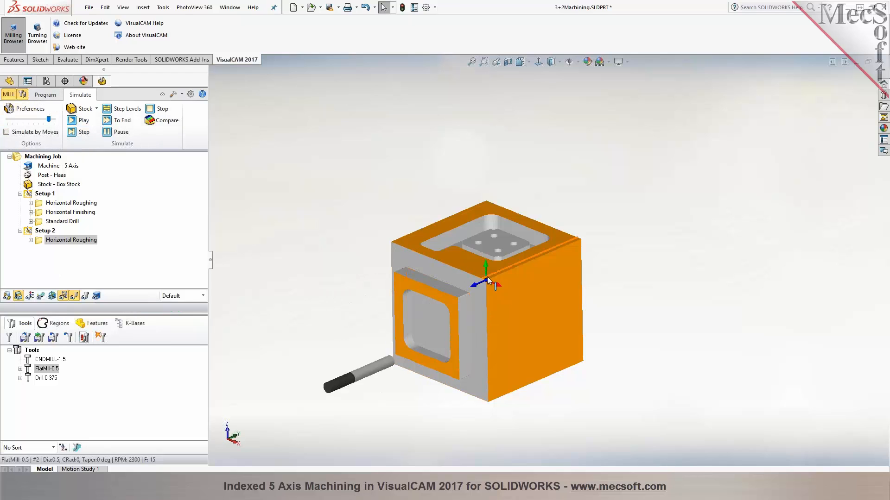
{"action": "left_click", "coordinate": [45, 94]}
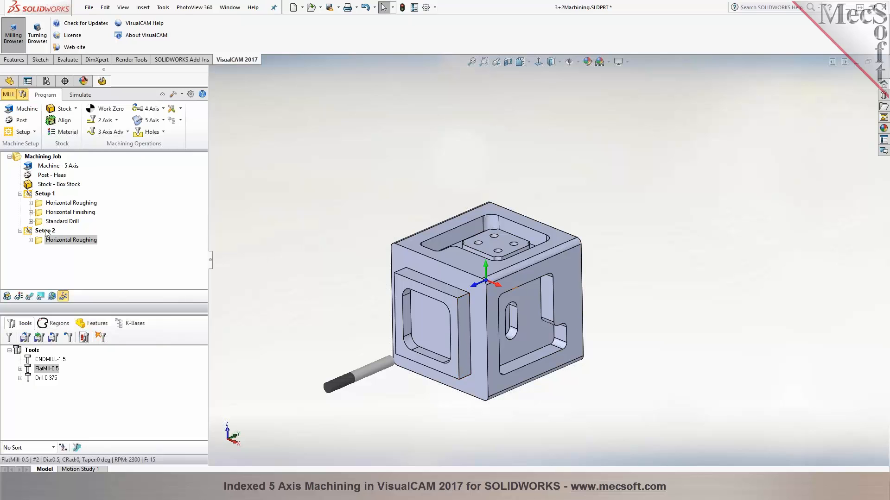
Create a third setup aligned to the cube face with the L-shaped pocket, rotating its axes about Y and Z with a 90° spin angle
{"action": "left_click", "coordinate": [33, 132]}
{"action": "left_click", "coordinate": [20, 153]}
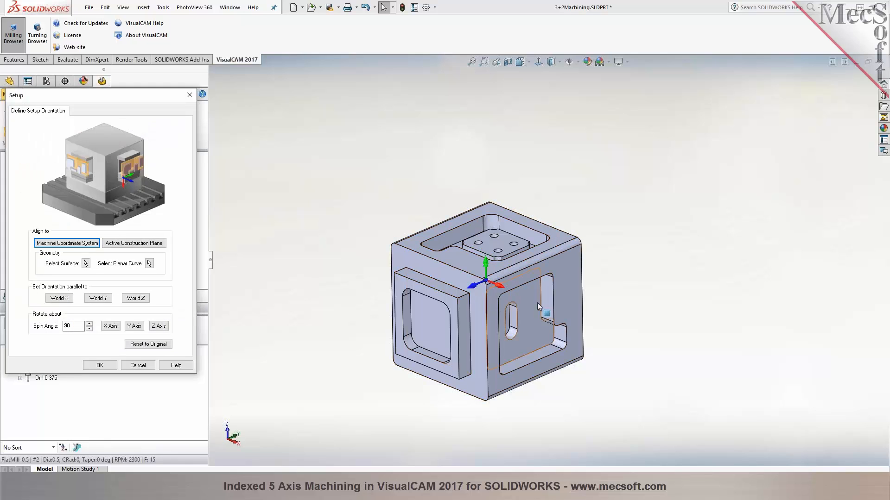
{"action": "left_click", "coordinate": [86, 263]}
{"action": "left_click", "coordinate": [563, 273]}
{"action": "left_click", "coordinate": [6, 107]}
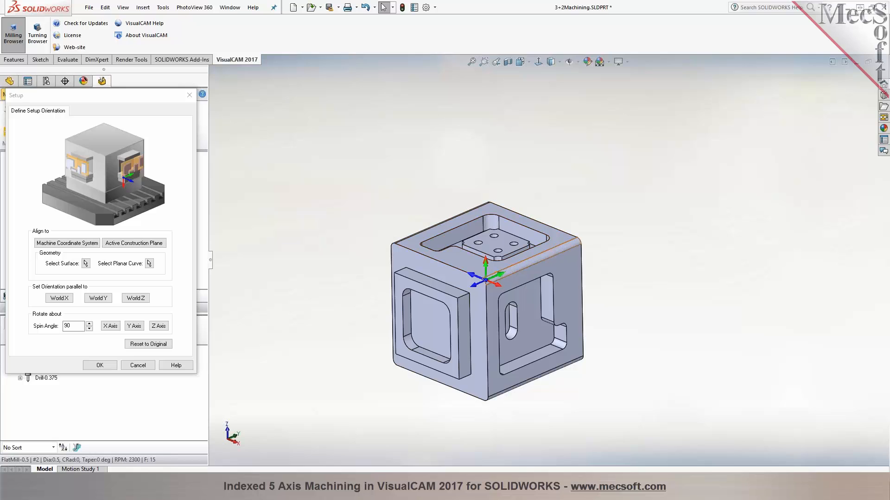
{"action": "left_click", "coordinate": [139, 326]}
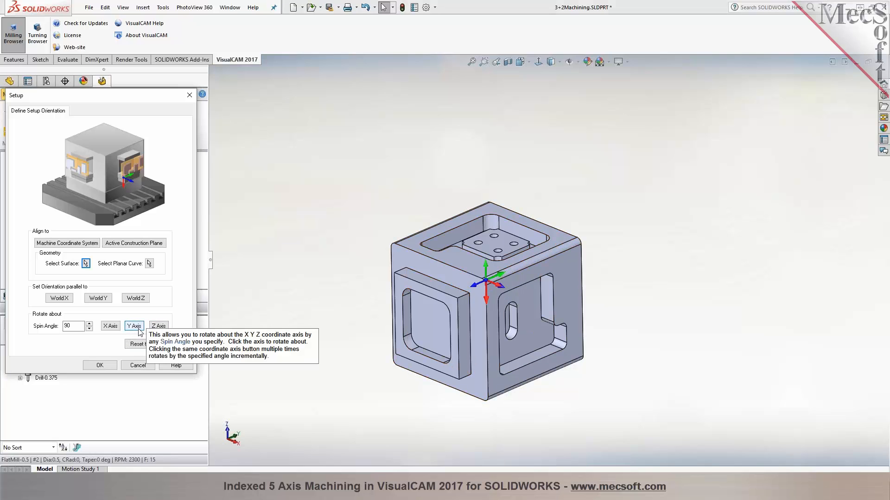
{"action": "left_click", "coordinate": [158, 327]}
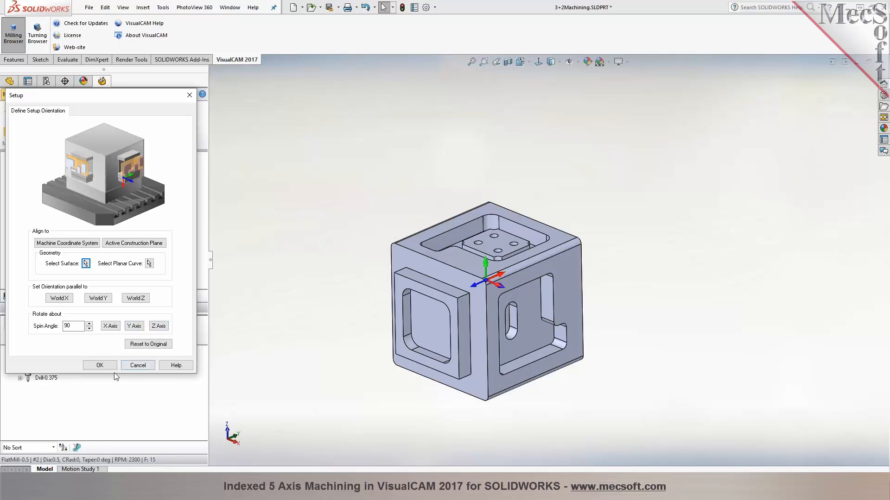
{"action": "left_click", "coordinate": [104, 366]}
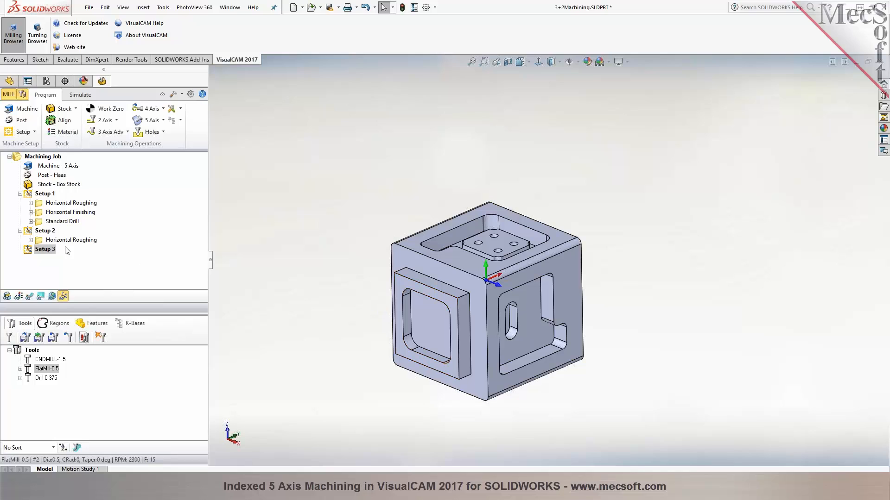
Start a 2 1/2 Axis Pocketing operation in Setup 3 using the tangent edge loop of the L-shaped pocket as its machining region
{"action": "left_click", "coordinate": [70, 240]}
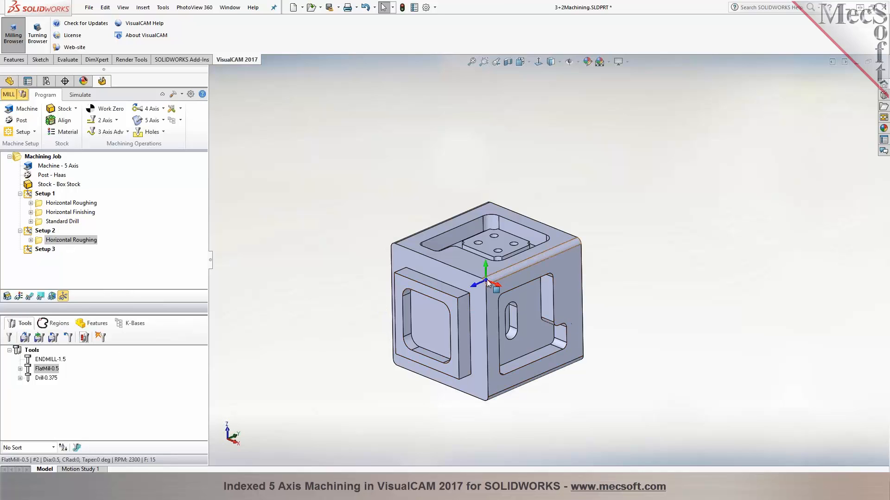
{"action": "left_click", "coordinate": [43, 249]}
{"action": "left_click", "coordinate": [103, 120]}
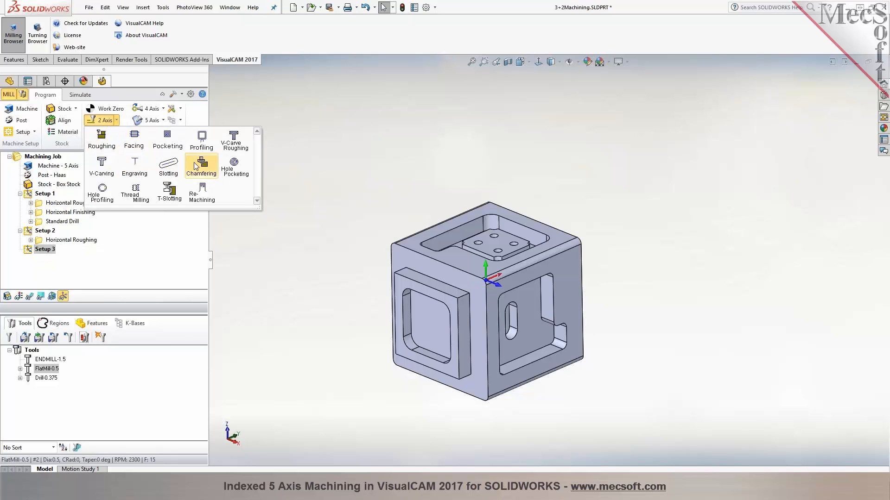
{"action": "left_click", "coordinate": [167, 139]}
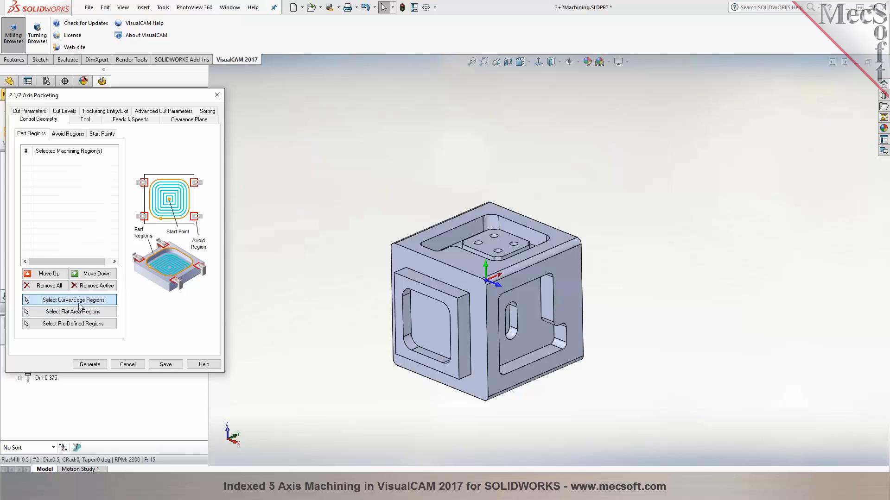
{"action": "left_click", "coordinate": [78, 301]}
{"action": "right_click", "coordinate": [519, 288]}
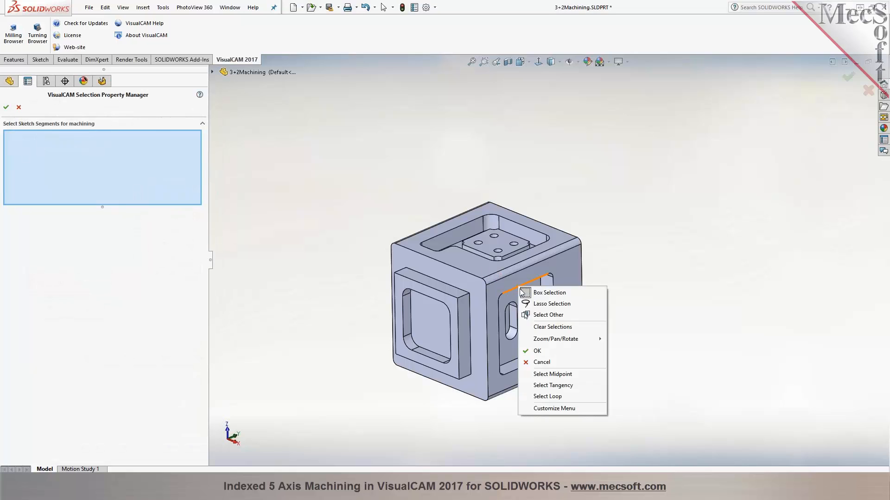
{"action": "left_click", "coordinate": [553, 386]}
{"action": "left_click", "coordinate": [6, 107]}
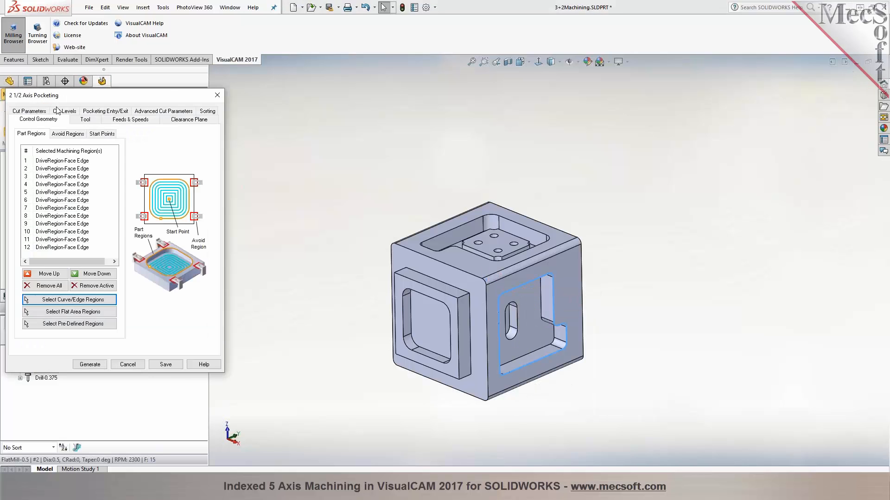
Set the pocketing operation's total cut depth by picking the outer cube face and the L-shaped pocket's floor
{"action": "left_click", "coordinate": [84, 120]}
{"action": "left_click", "coordinate": [36, 113]}
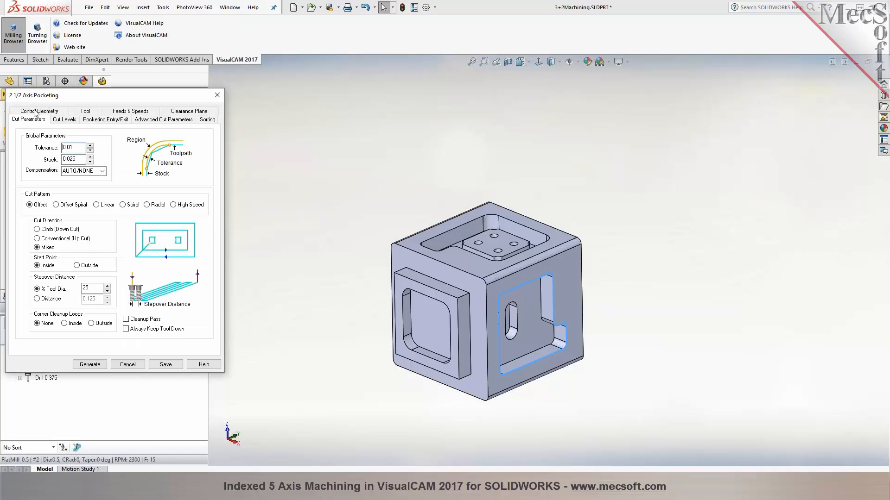
{"action": "left_click", "coordinate": [64, 120]}
{"action": "left_click", "coordinate": [100, 187]}
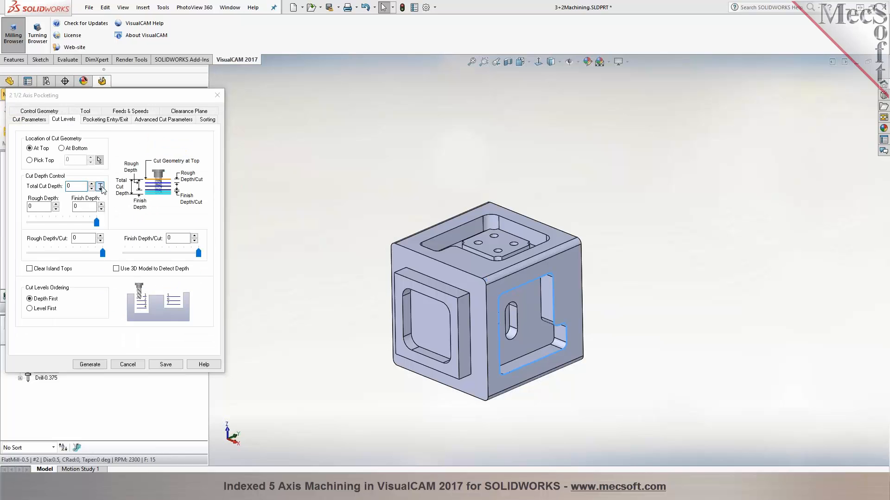
{"action": "left_click", "coordinate": [568, 304]}
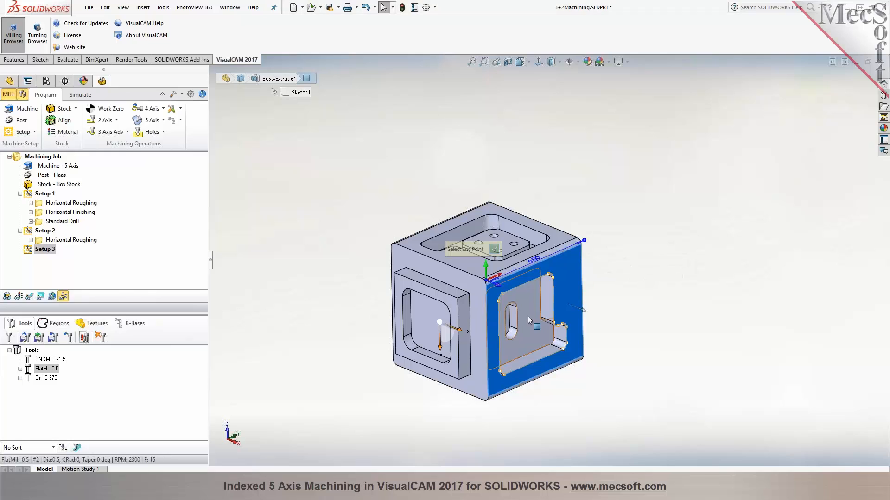
{"action": "left_click", "coordinate": [528, 316]}
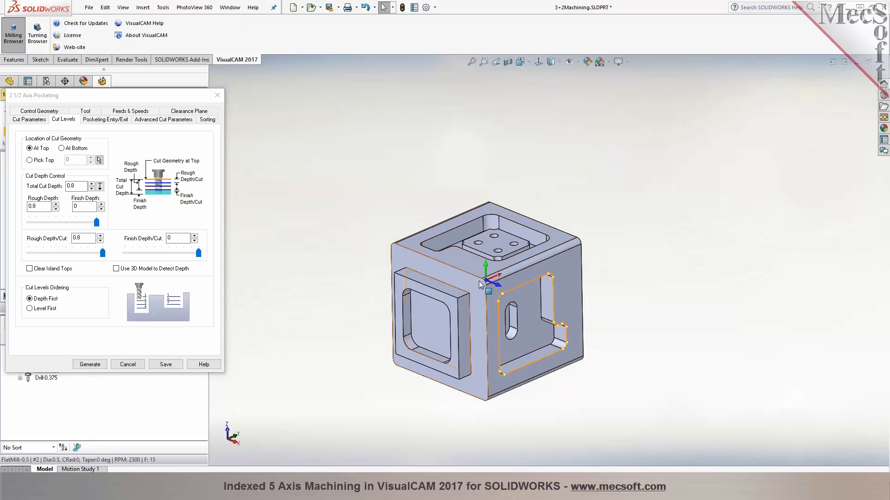
Set the rough depth per cut to 0.4, generate the pocketing toolpath and display it on the part
{"action": "double_click", "coordinate": [77, 238]}
{"action": "type", "text": "0."}
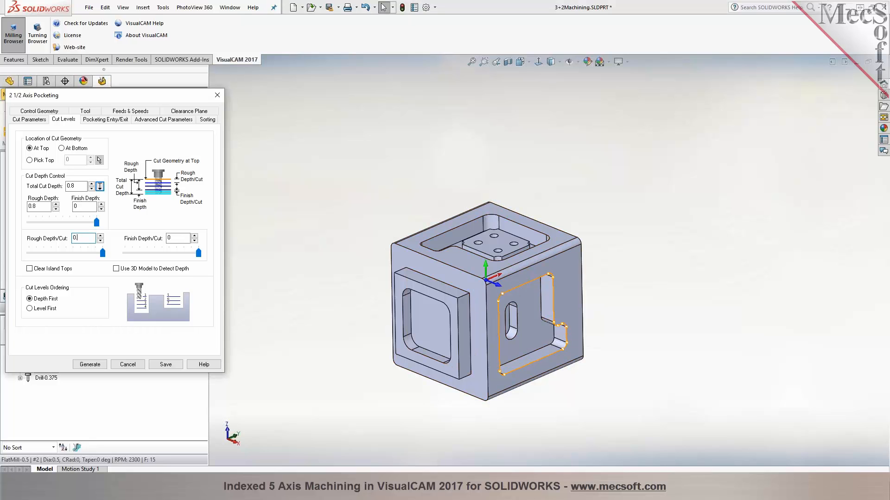
{"action": "left_click", "coordinate": [94, 364]}
{"action": "left_click", "coordinate": [29, 296]}
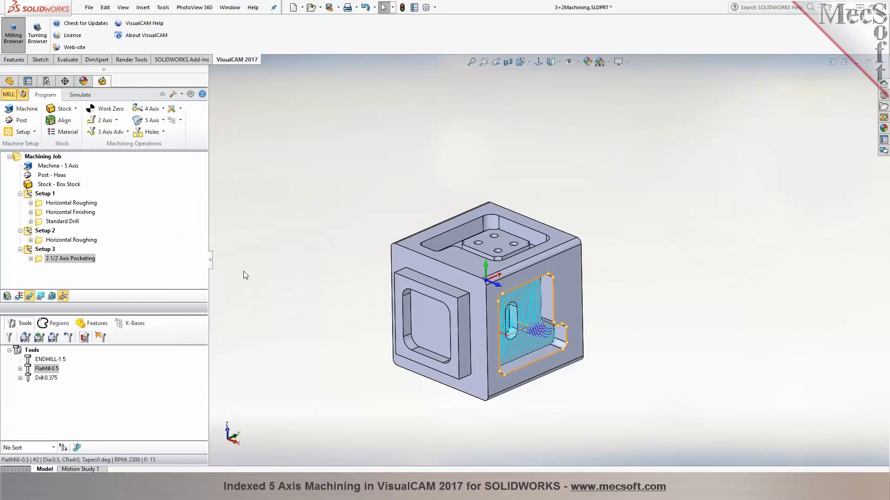
Simulate the Setup 3 pocketing, inspect the cut stock from several views and return to programming operations
{"action": "left_click", "coordinate": [72, 95]}
{"action": "left_click", "coordinate": [78, 121]}
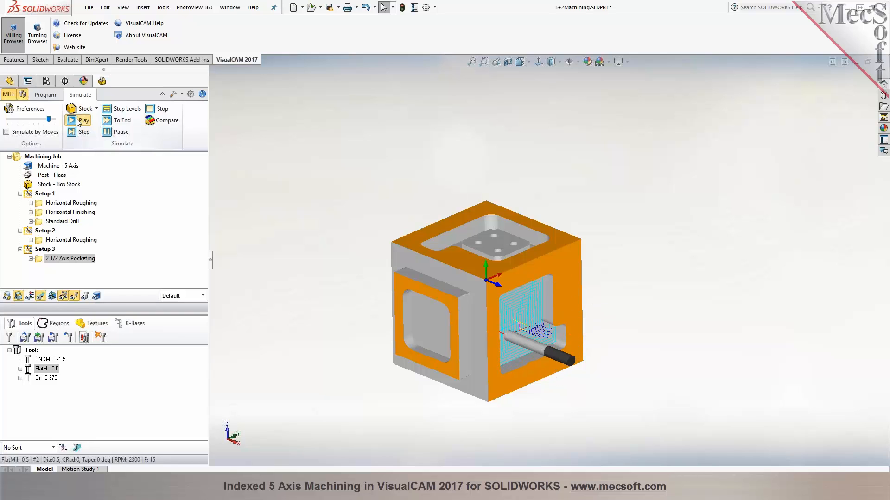
{"action": "scroll", "coordinate": [407, 196], "scroll_direction": "up", "scroll_amount": 3}
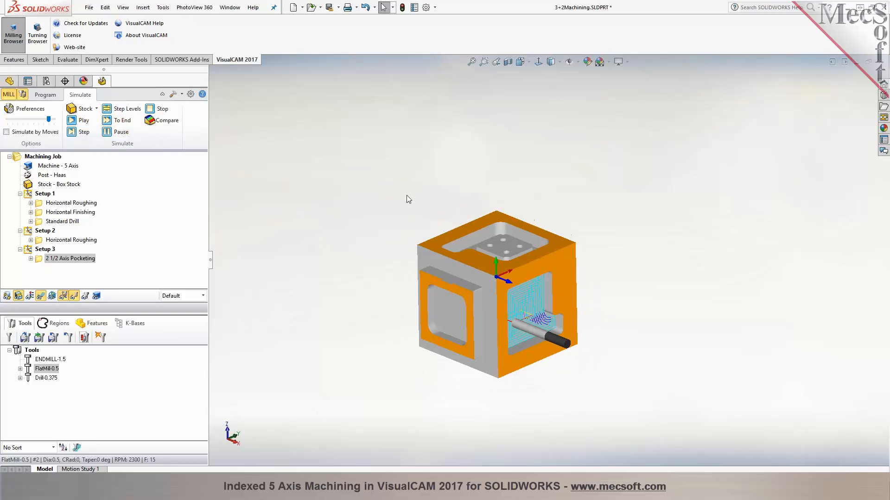
{"action": "scroll", "coordinate": [494, 321], "scroll_direction": "down", "scroll_amount": 3}
{"action": "middle_click_drag", "start_coordinate": [526, 145], "coordinate": [528, 125]}
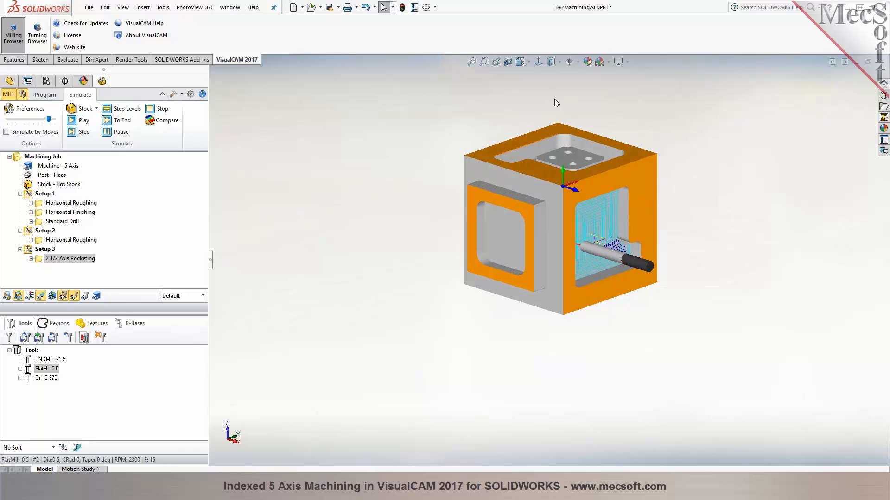
{"action": "scroll", "coordinate": [557, 101], "scroll_direction": "down", "scroll_amount": 2}
{"action": "scroll", "coordinate": [482, 137], "scroll_direction": "up", "scroll_amount": 2}
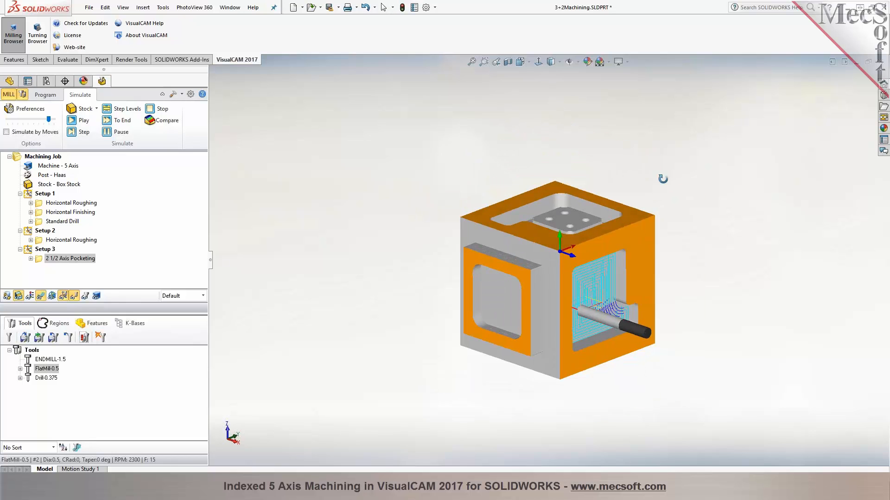
{"action": "scroll", "coordinate": [674, 327], "scroll_direction": "down", "scroll_amount": 1}
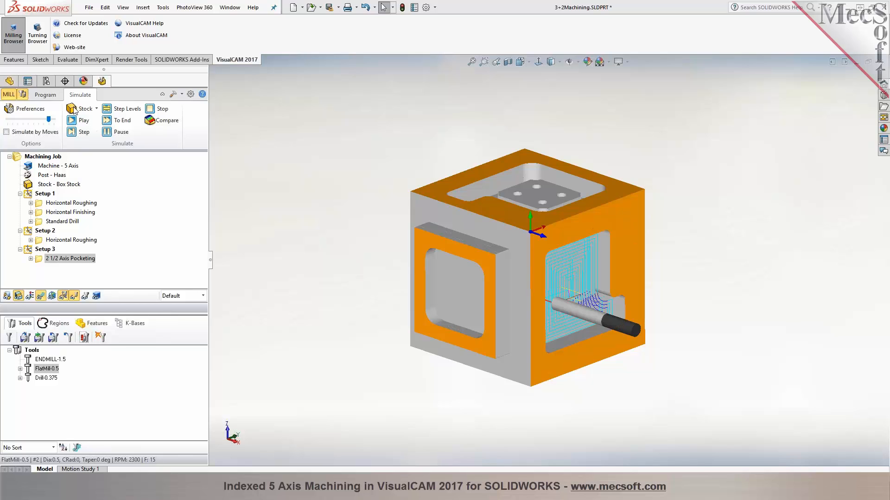
{"action": "left_click", "coordinate": [50, 95]}
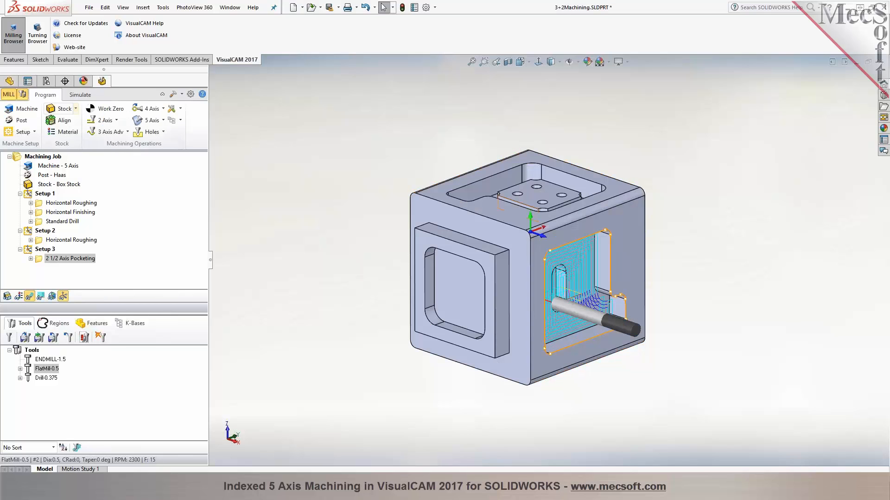
Hide the toolpath and examine the L-shaped pocket, its floor and the slot inside it
{"action": "left_click", "coordinate": [632, 244]}
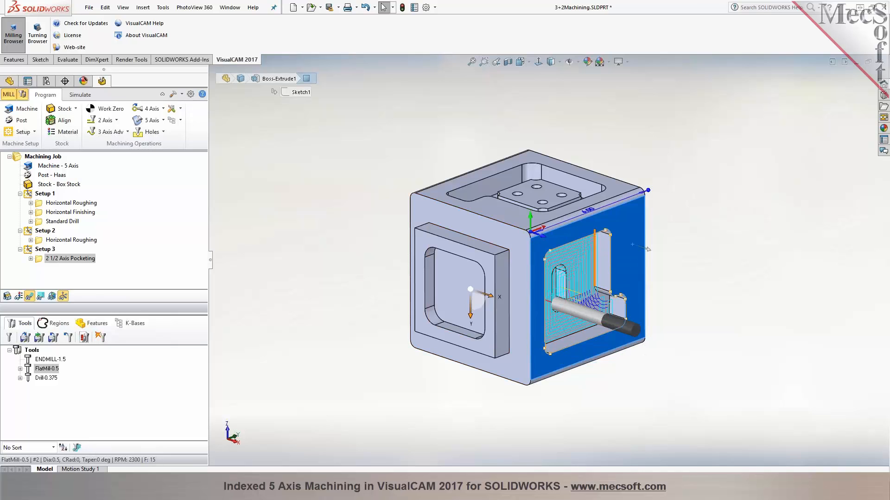
{"action": "scroll", "coordinate": [607, 272], "scroll_direction": "down", "scroll_amount": 3}
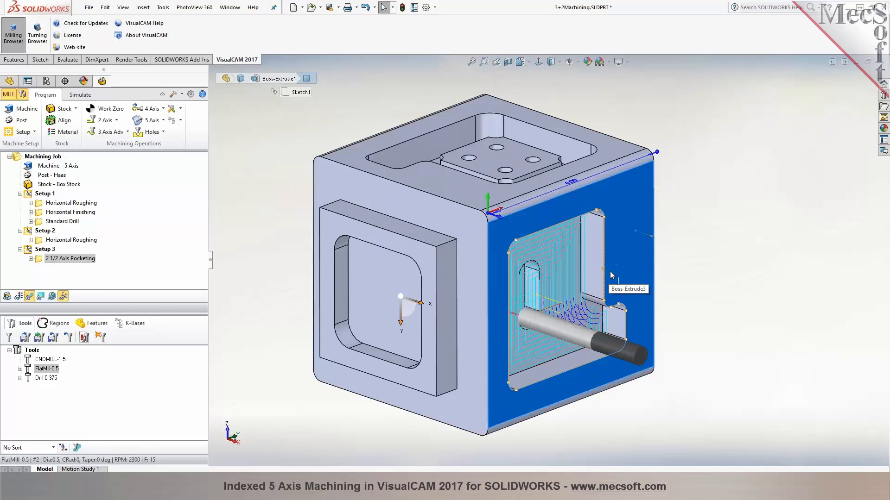
{"action": "scroll", "coordinate": [611, 275], "scroll_direction": "down", "scroll_amount": 2}
{"action": "left_click", "coordinate": [31, 297]}
{"action": "left_click", "coordinate": [549, 259]}
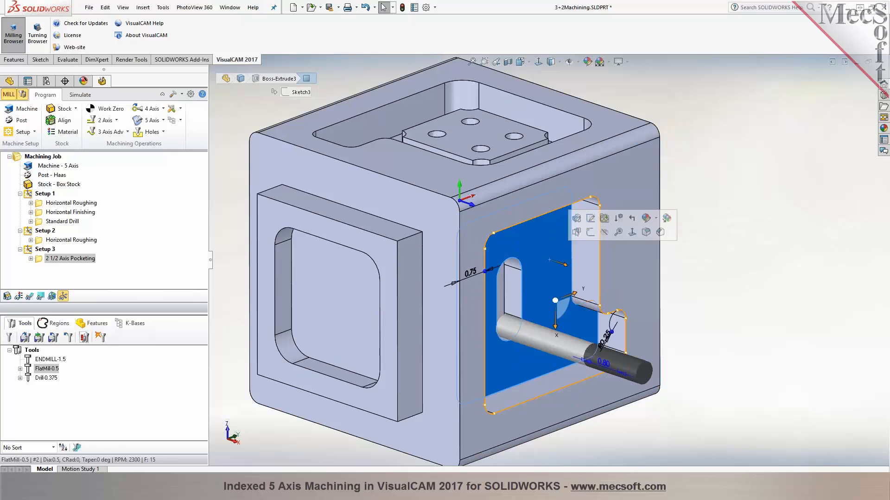
{"action": "left_click", "coordinate": [764, 307]}
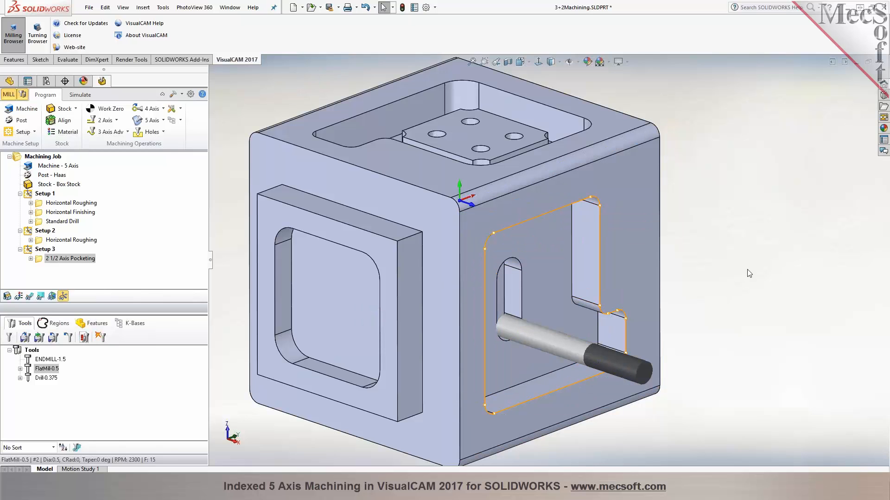
{"action": "scroll", "coordinate": [750, 274], "scroll_direction": "up", "scroll_amount": 2}
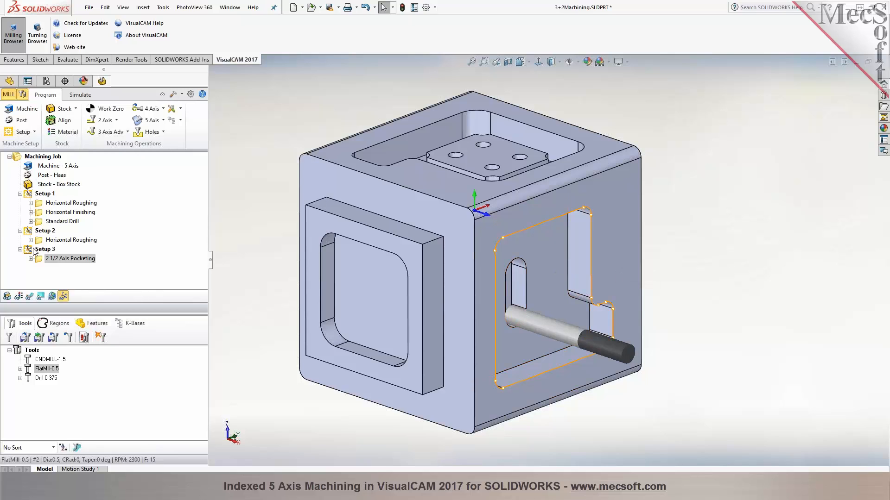
{"action": "left_click", "coordinate": [41, 259]}
{"action": "scroll", "coordinate": [603, 333], "scroll_direction": "up", "scroll_amount": 2}
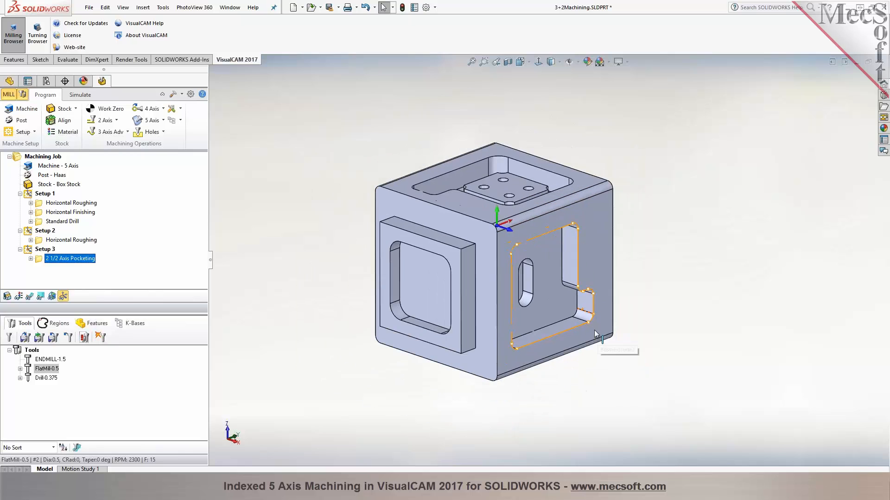
{"action": "left_click", "coordinate": [322, 258]}
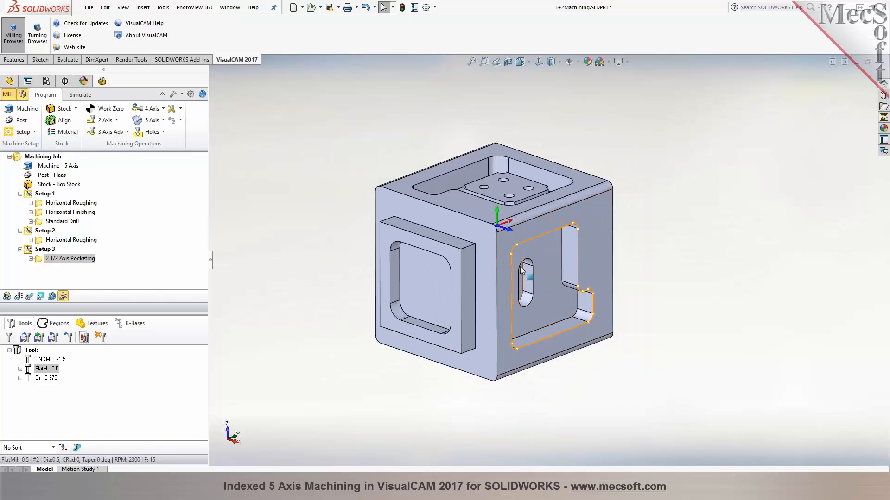
Set the machining job's current post-processor to Fagor-8055-5Axis-REV2
{"action": "left_click", "coordinate": [40, 157]}
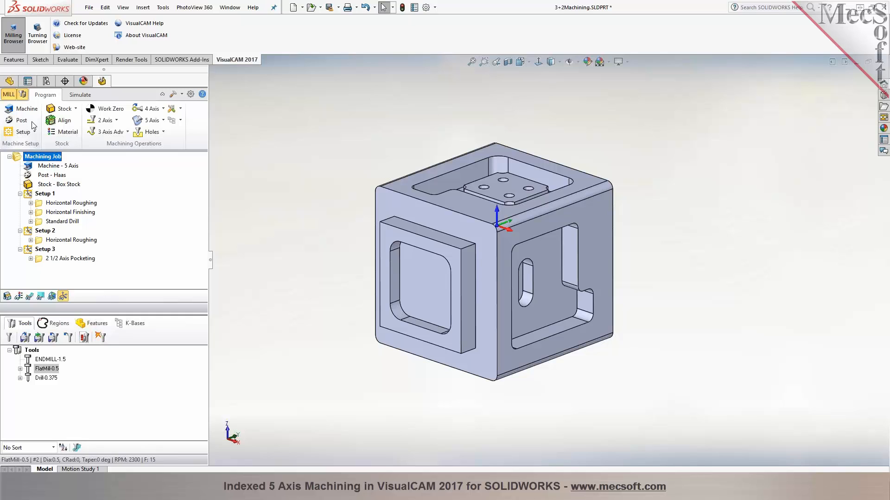
{"action": "right_click", "coordinate": [53, 158]}
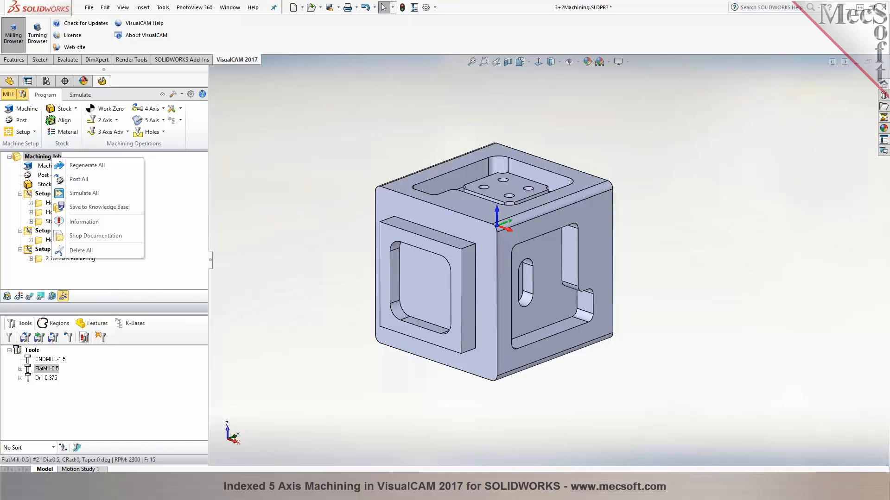
{"action": "left_click", "coordinate": [79, 179]}
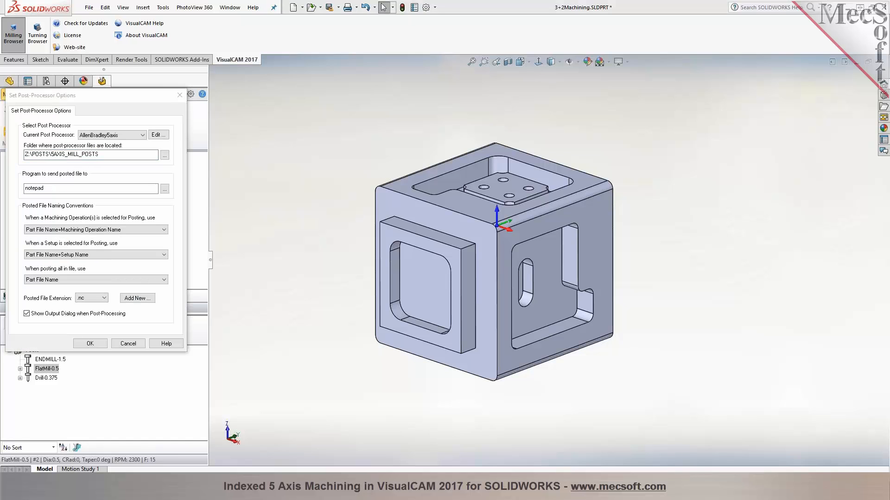
{"action": "left_click", "coordinate": [133, 137]}
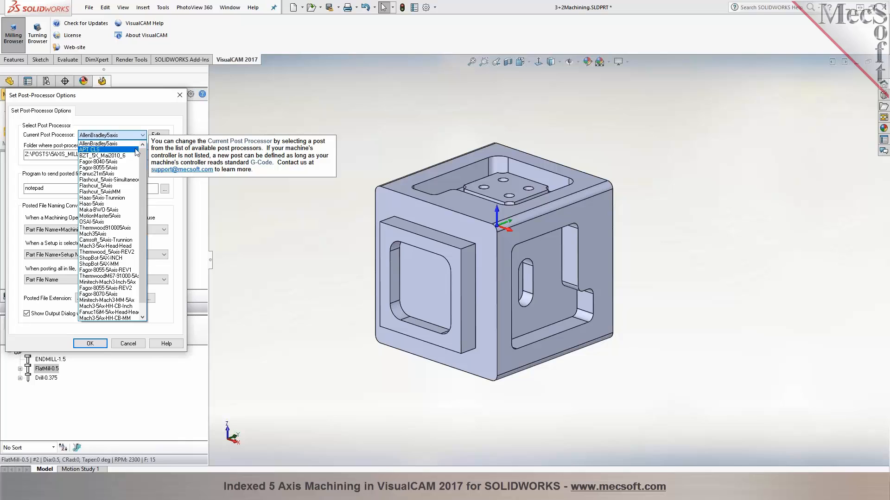
{"action": "scroll", "coordinate": [143, 162], "scroll_direction": "down", "scroll_amount": 1}
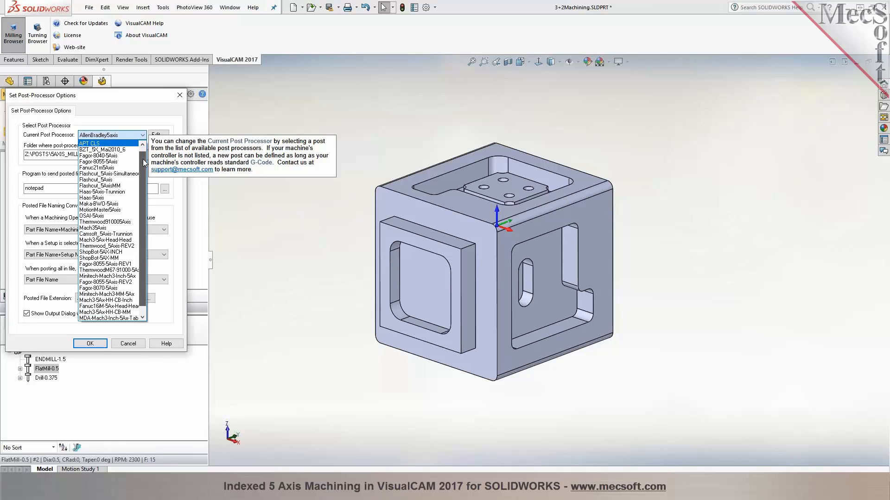
{"action": "scroll", "coordinate": [142, 161], "scroll_direction": "down", "scroll_amount": 1}
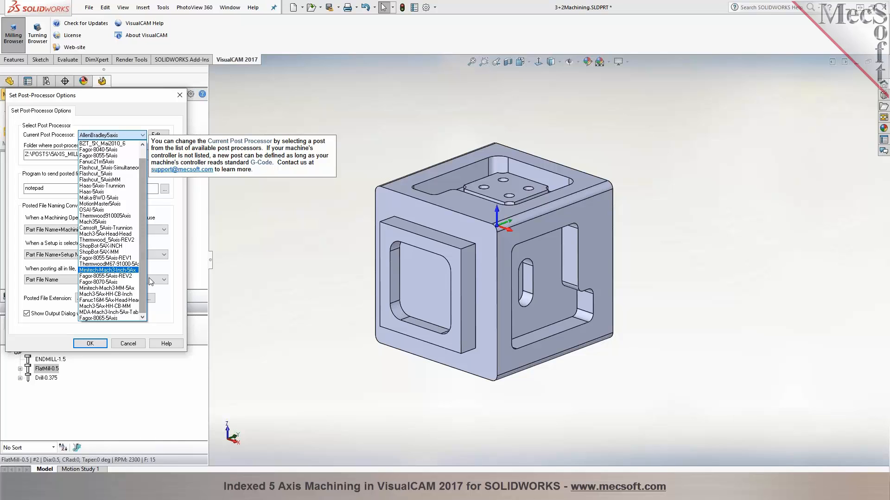
{"action": "left_click", "coordinate": [130, 281]}
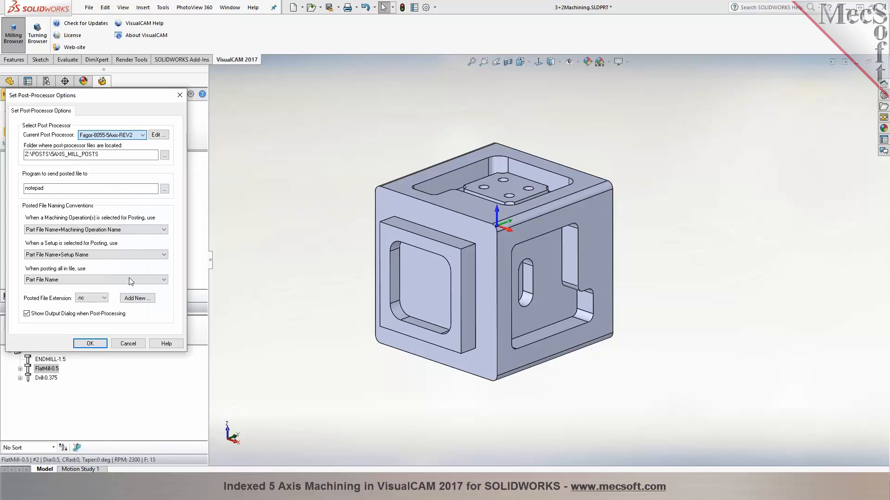
{"action": "left_click", "coordinate": [89, 343]}
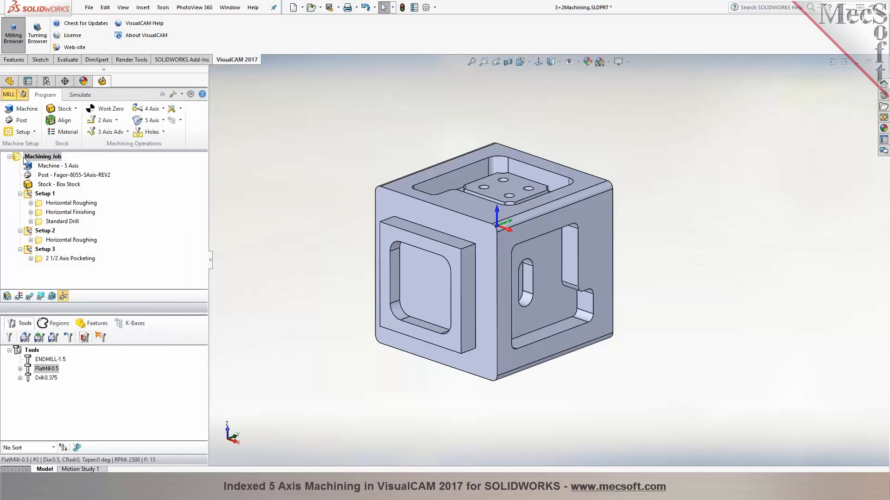
Set the machining job's current post-processor to ShopBot-5AX-INCH
{"action": "left_click", "coordinate": [19, 120]}
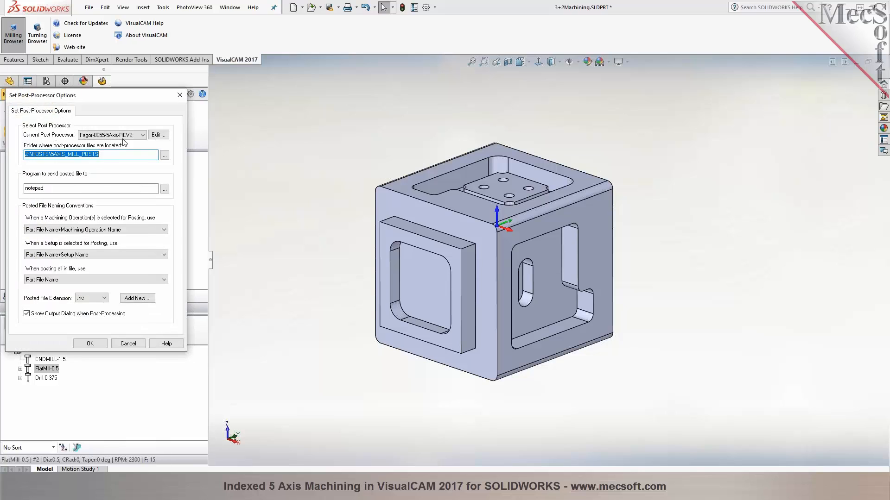
{"action": "left_click", "coordinate": [142, 135]}
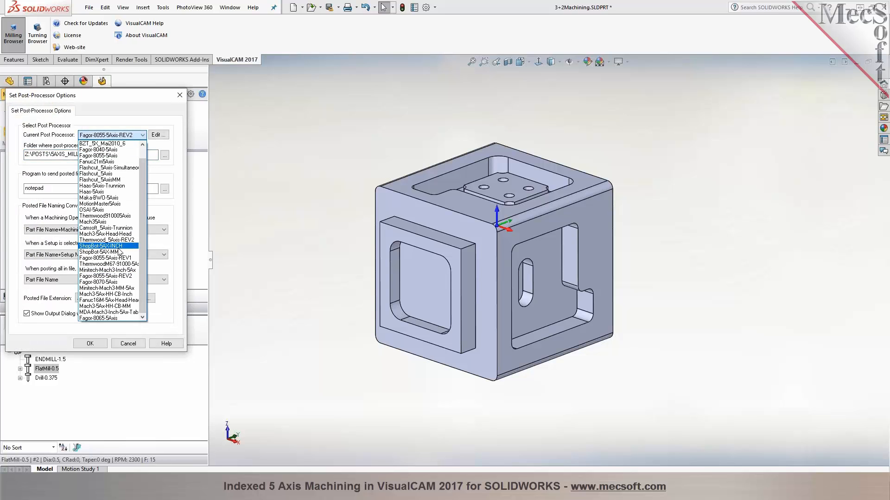
{"action": "left_click", "coordinate": [119, 248]}
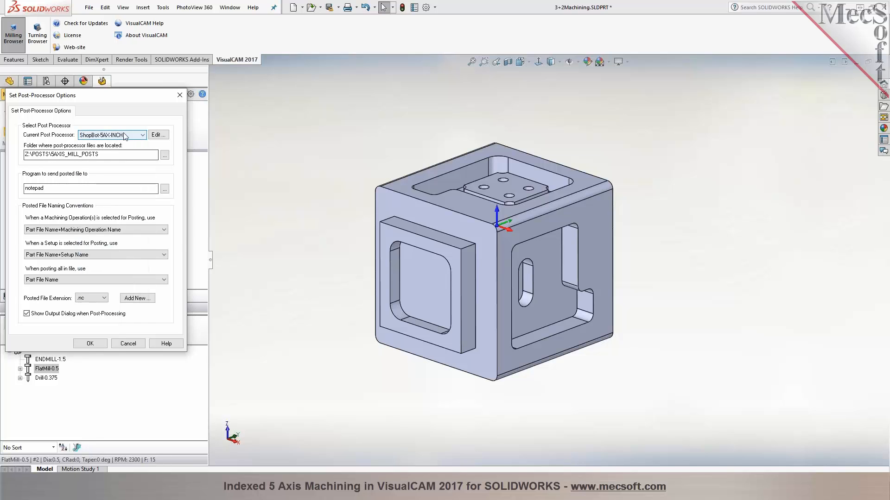
{"action": "left_click", "coordinate": [90, 343]}
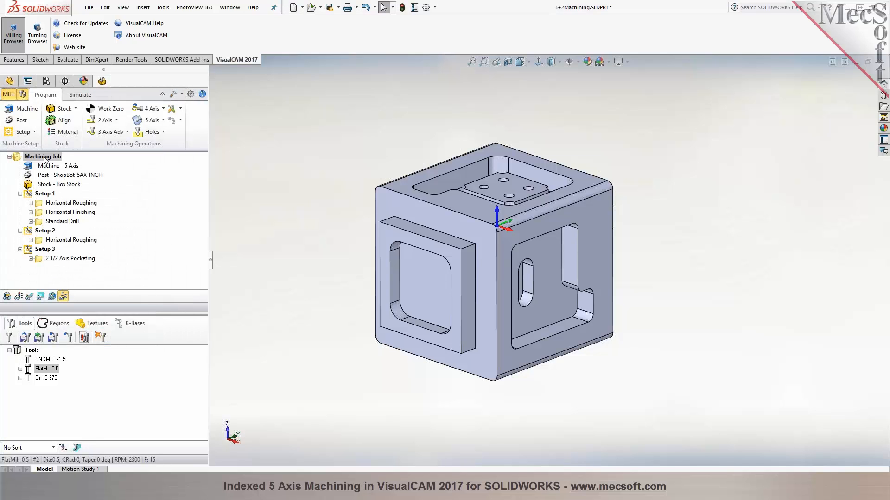
Add .sbp as a new posted file extension in the post-processor options and accept the settings
{"action": "left_click", "coordinate": [19, 120]}
{"action": "left_click", "coordinate": [102, 299]}
{"action": "left_click", "coordinate": [102, 306]}
{"action": "left_click", "coordinate": [138, 298]}
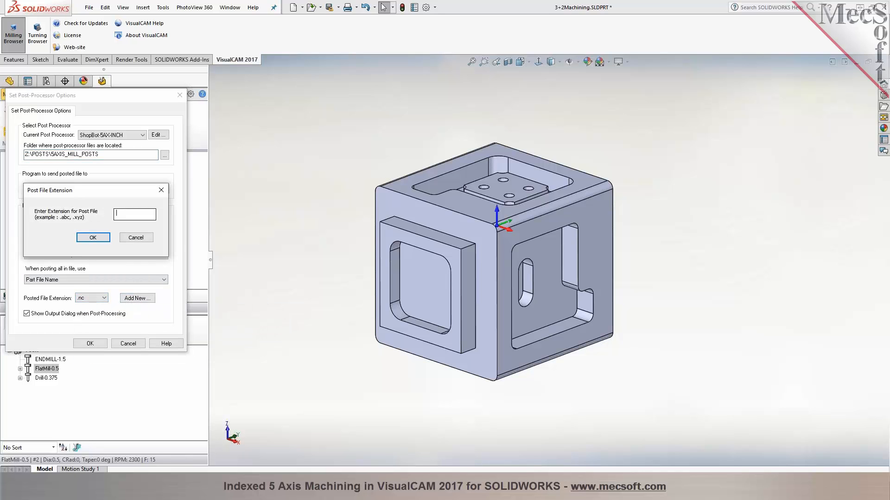
{"action": "type", "text": ".sp"}
{"action": "type", "text": "p"}
{"action": "left_click", "coordinate": [95, 239]}
{"action": "left_click", "coordinate": [92, 344]}
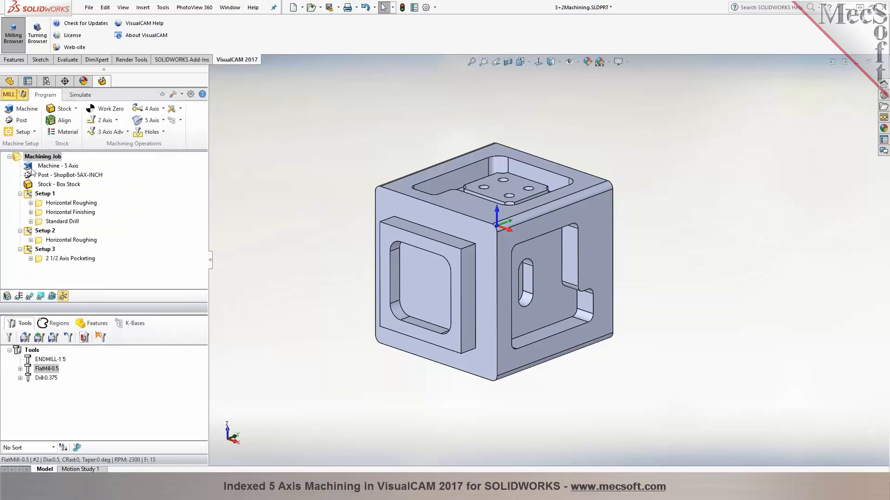
Post-process the whole machining job to the file 3+2Machining.sbp
{"action": "right_click", "coordinate": [28, 156]}
{"action": "left_click", "coordinate": [50, 177]}
{"action": "left_click", "coordinate": [551, 356]}
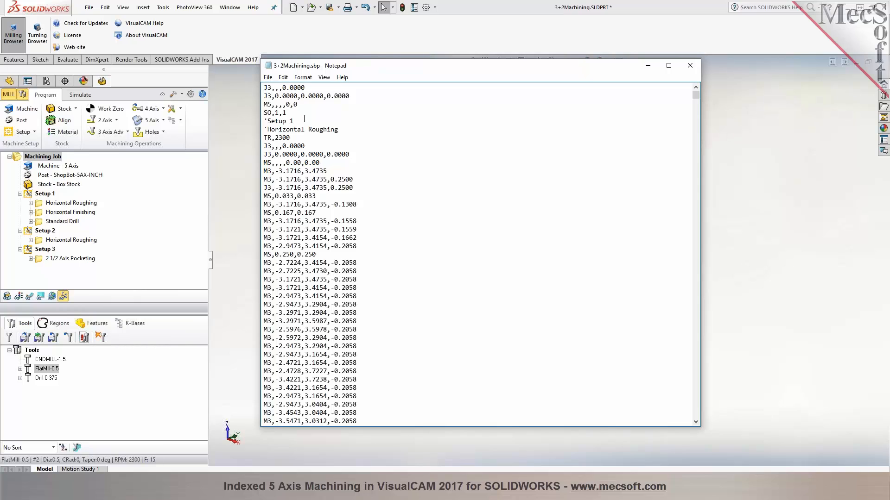
Select the M5 code near the start of the posted file and set up a text search for it
{"action": "left_click_drag", "start_coordinate": [298, 106], "coordinate": [263, 105]}
{"action": "left_click", "coordinate": [268, 105]}
{"action": "left_click_drag", "start_coordinate": [321, 103], "coordinate": [248, 103]}
{"action": "left_click", "coordinate": [268, 104]}
{"action": "left_click_drag", "start_coordinate": [301, 104], "coordinate": [286, 104]}
{"action": "left_click_drag", "start_coordinate": [275, 104], "coordinate": [263, 105]}
{"action": "left_click", "coordinate": [265, 104]}
{"action": "key", "text": "ctrl+f"}
{"action": "left_click", "coordinate": [418, 164]}
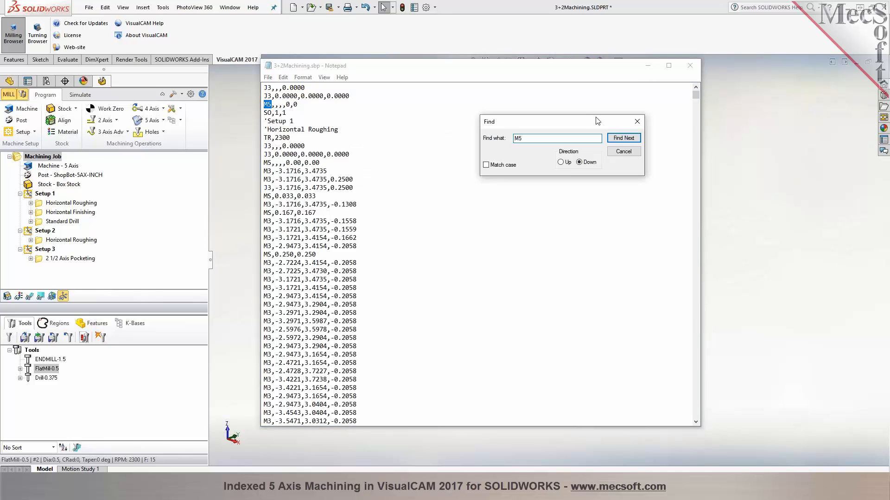
Step through the M5 matches to examine the rotary angles output for Setup 1, Setup 2 and Setup 3
{"action": "left_click", "coordinate": [724, 105]}
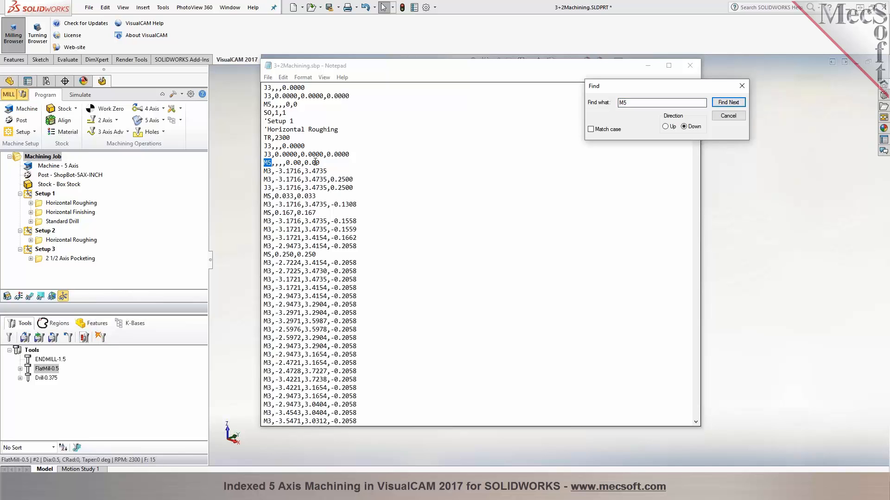
{"action": "left_click", "coordinate": [727, 104]}
{"action": "scroll", "coordinate": [328, 329], "scroll_direction": "down", "scroll_amount": 4}
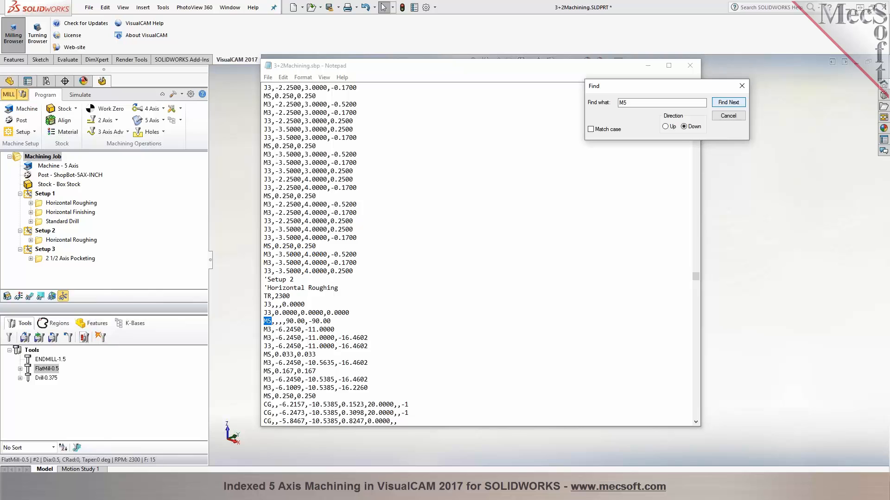
{"action": "left_click", "coordinate": [728, 102]}
{"action": "scroll", "coordinate": [324, 356], "scroll_direction": "down", "scroll_amount": 2}
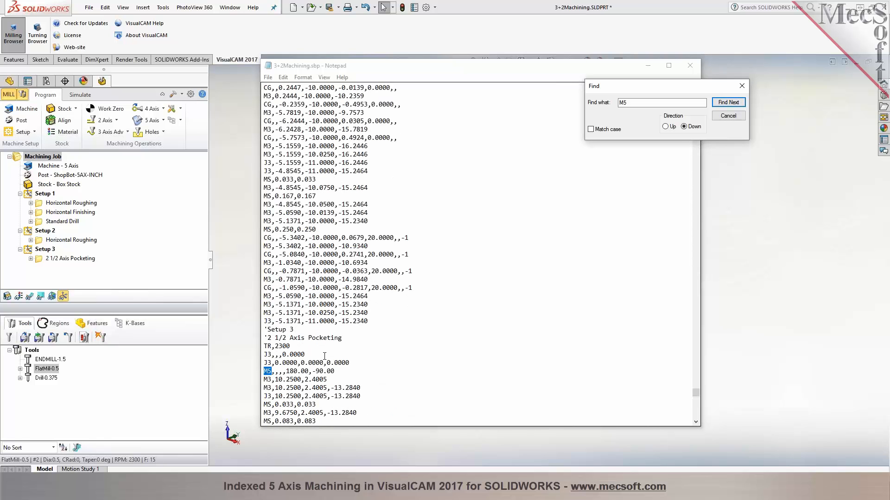
Highlight the first rotary angle in Setup 3's M5 line, and close the search and the posted file
{"action": "left_click", "coordinate": [308, 371]}
{"action": "left_click_drag", "start_coordinate": [286, 371], "coordinate": [310, 371]}
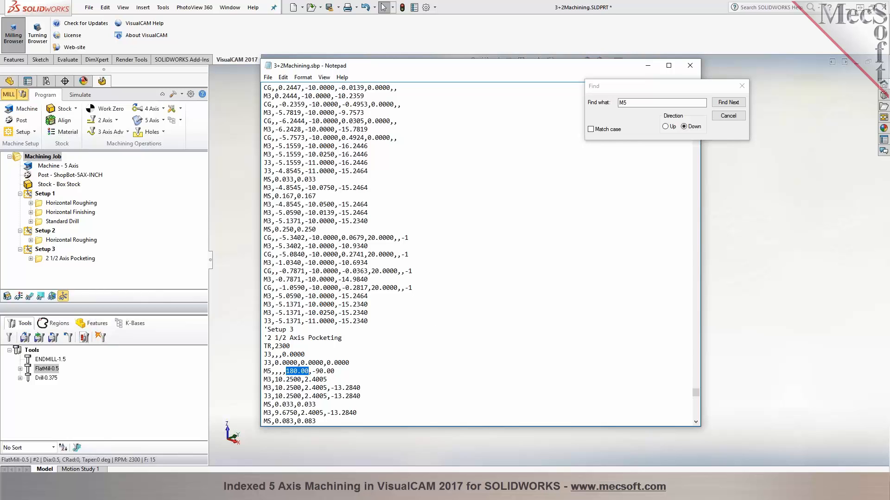
{"action": "left_click", "coordinate": [737, 119]}
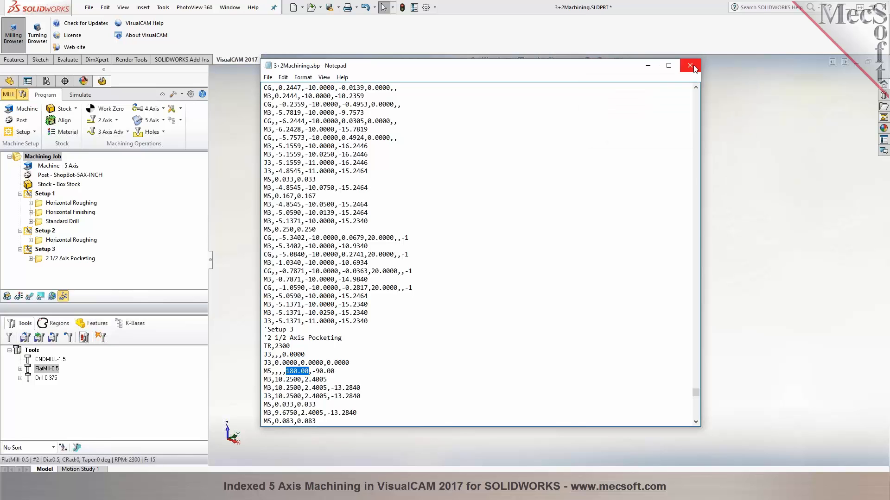
{"action": "left_click", "coordinate": [690, 65]}
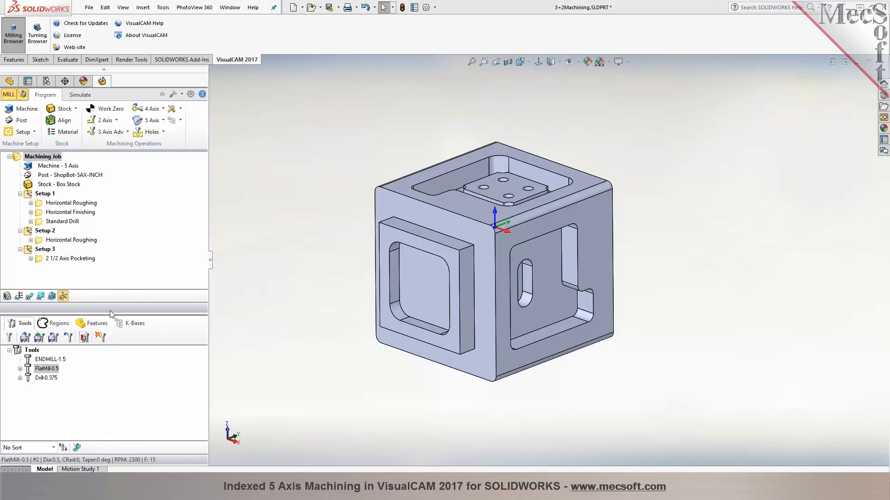
Select Setup 1, Setup 2 and Setup 3 in turn to compare their coordinate system orientations on the cube
{"action": "left_click", "coordinate": [45, 194]}
{"action": "left_click", "coordinate": [44, 231]}
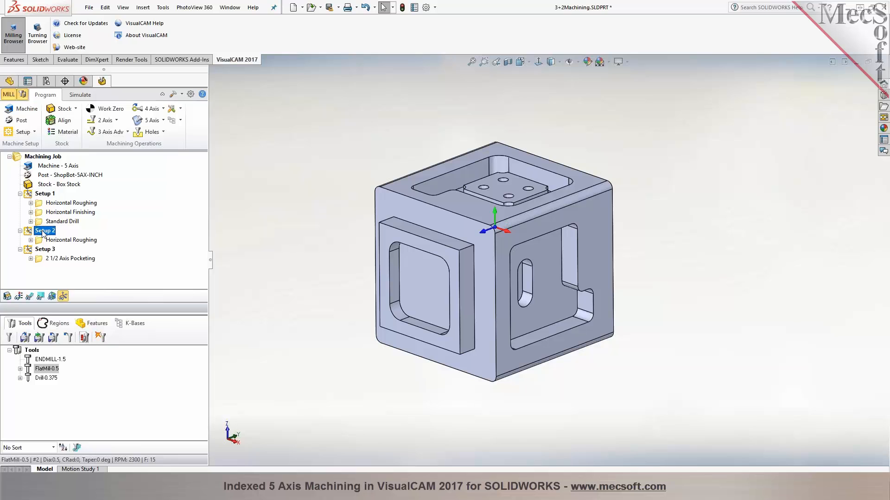
{"action": "left_click", "coordinate": [44, 250]}
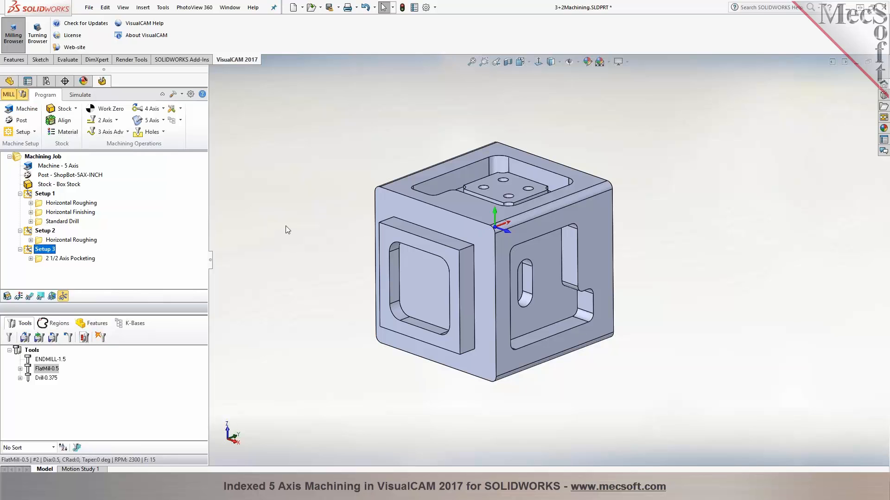